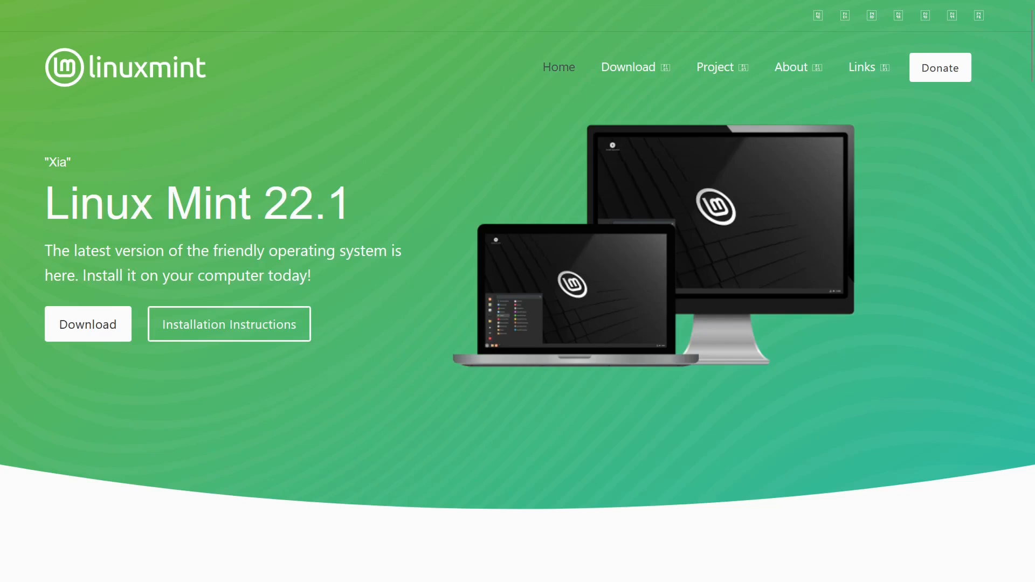
{"action": "scroll", "coordinate": [517, 291], "scroll_direction": "down", "scroll_amount": 2}
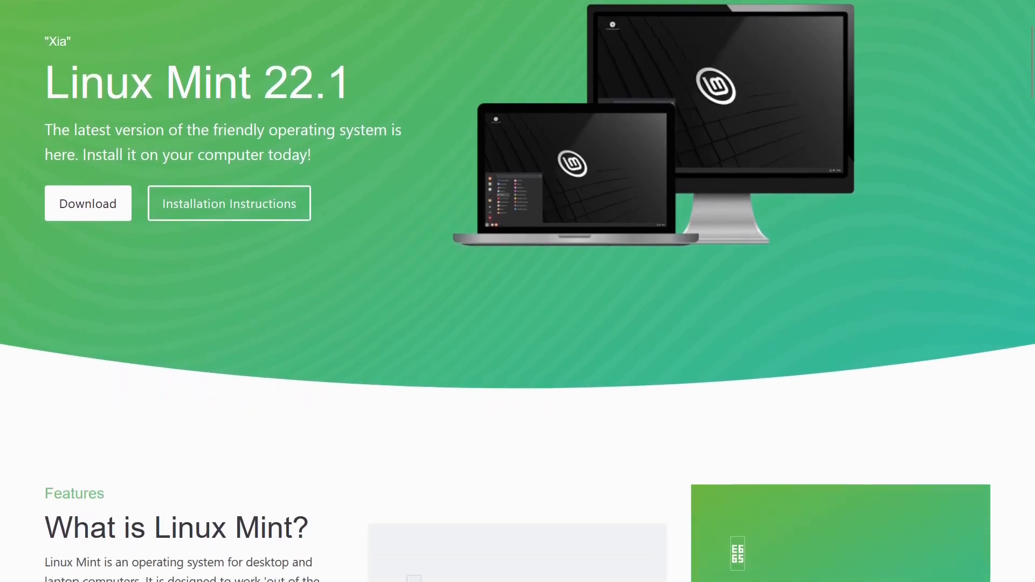
{"action": "scroll", "coordinate": [518, 292], "scroll_direction": "down", "scroll_amount": 3}
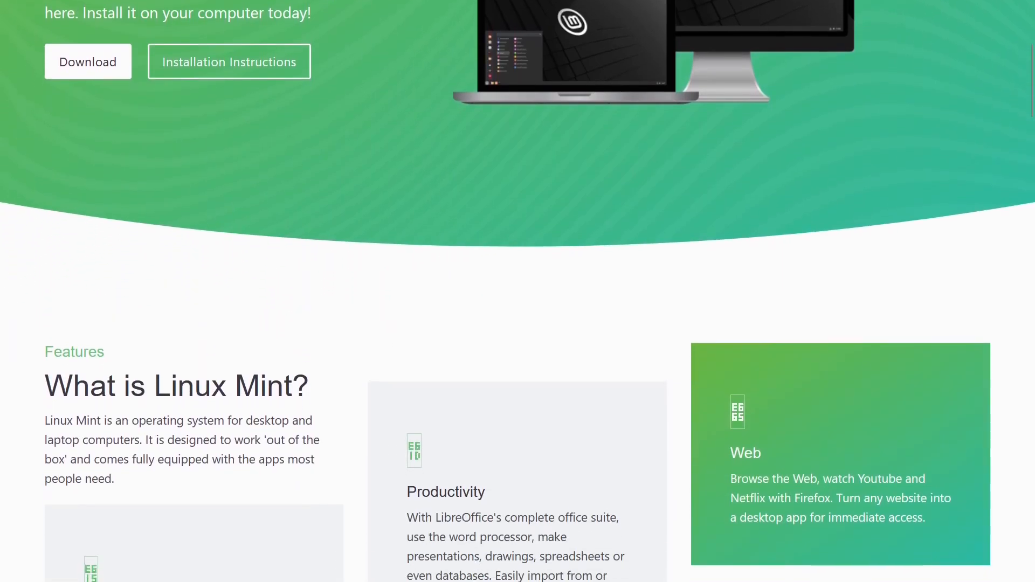
{"action": "scroll", "coordinate": [518, 291], "scroll_direction": "down", "scroll_amount": 3}
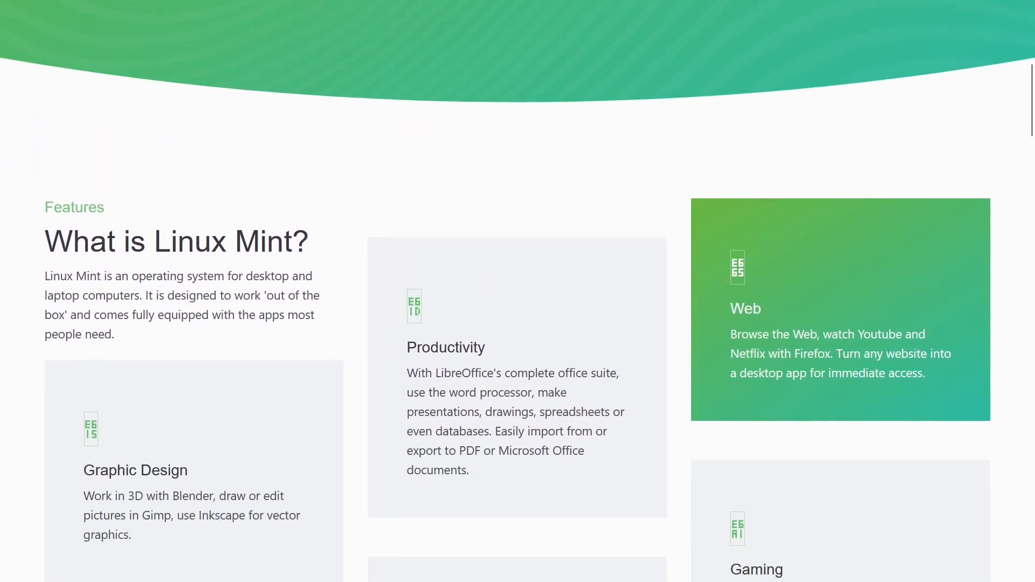
{"action": "scroll", "coordinate": [518, 291], "scroll_direction": "down", "scroll_amount": 3}
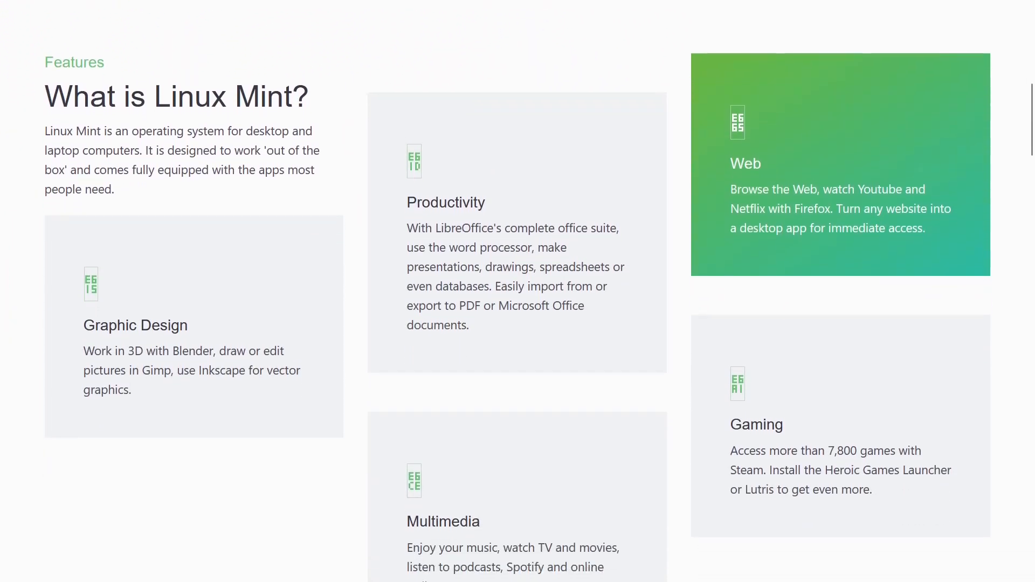
{"action": "scroll", "coordinate": [518, 291], "scroll_direction": "down", "scroll_amount": 3}
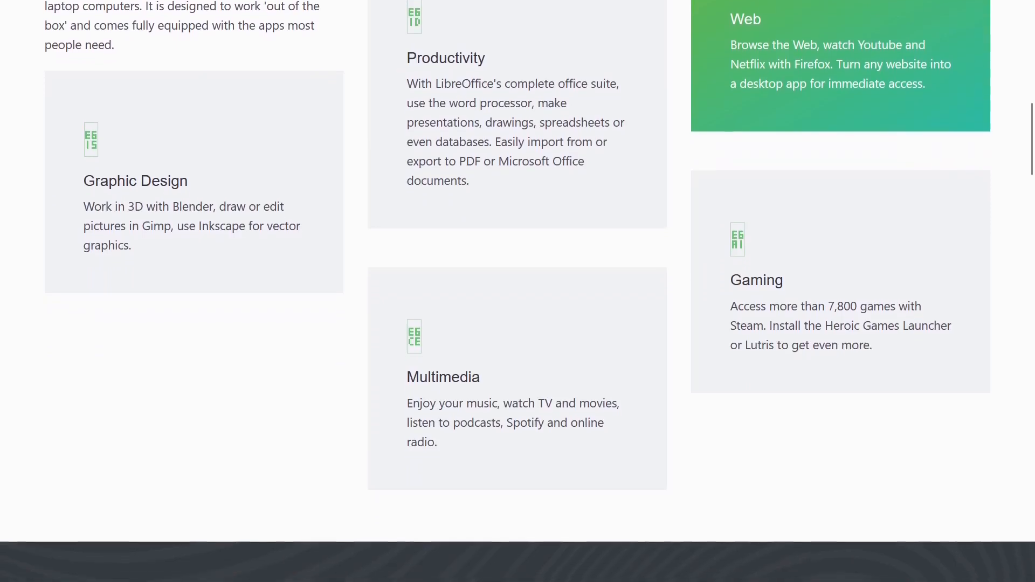
{"action": "scroll", "coordinate": [517, 291], "scroll_direction": "down", "scroll_amount": 3}
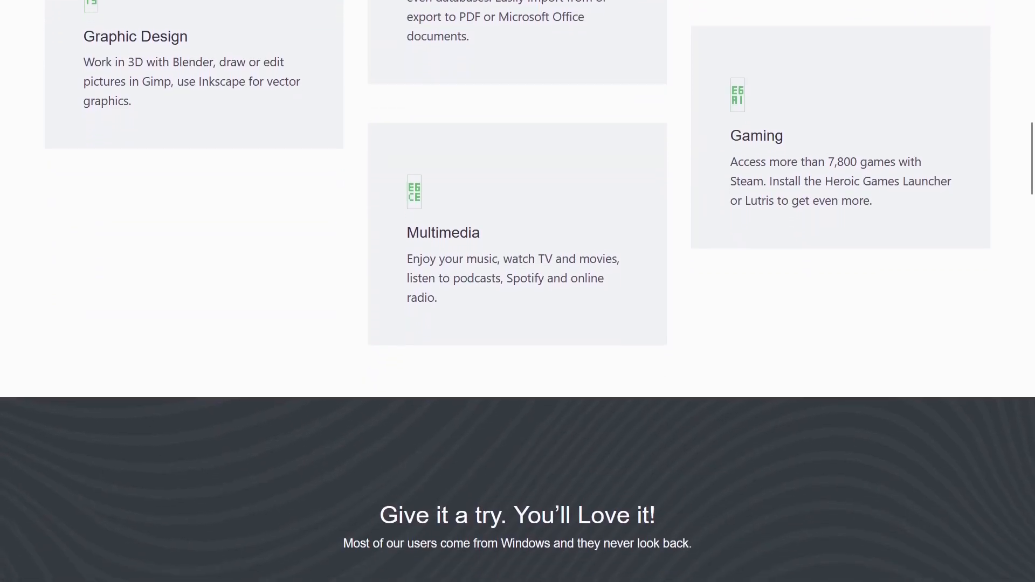
{"action": "scroll", "coordinate": [517, 291], "scroll_direction": "down", "scroll_amount": 3}
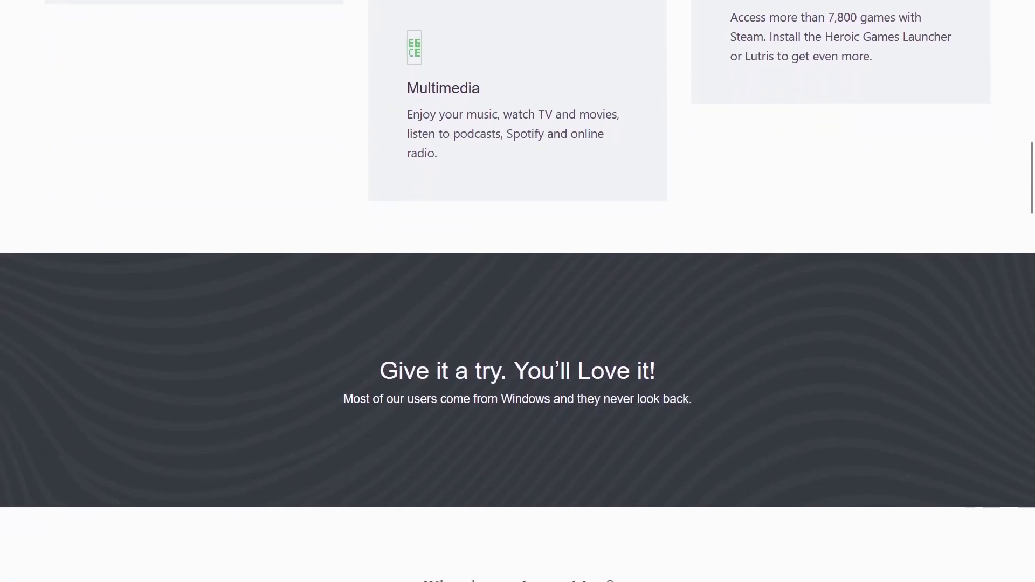
{"action": "scroll", "coordinate": [517, 291], "scroll_direction": "down", "scroll_amount": 3}
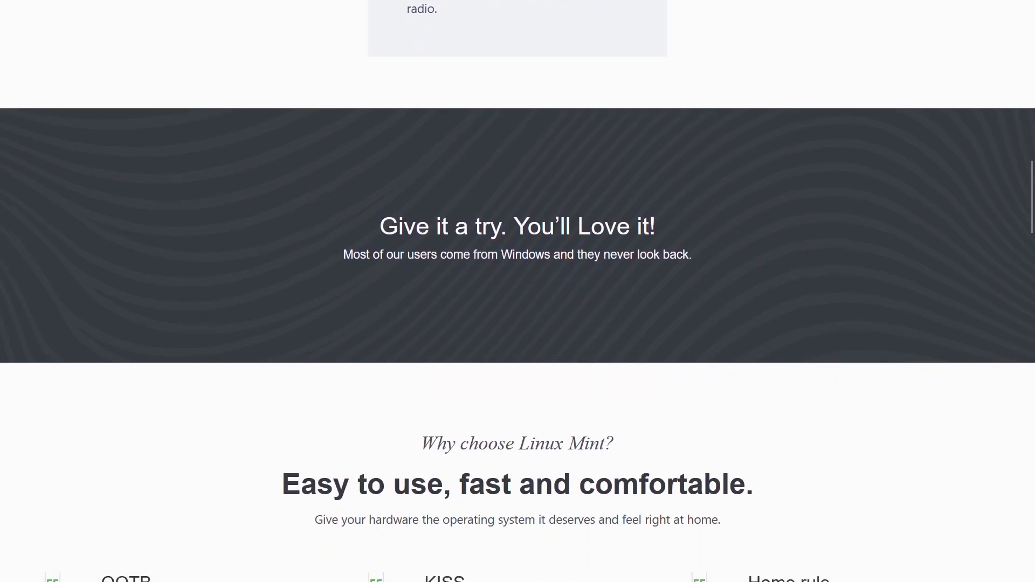
{"action": "scroll", "coordinate": [518, 291], "scroll_direction": "down", "scroll_amount": 3}
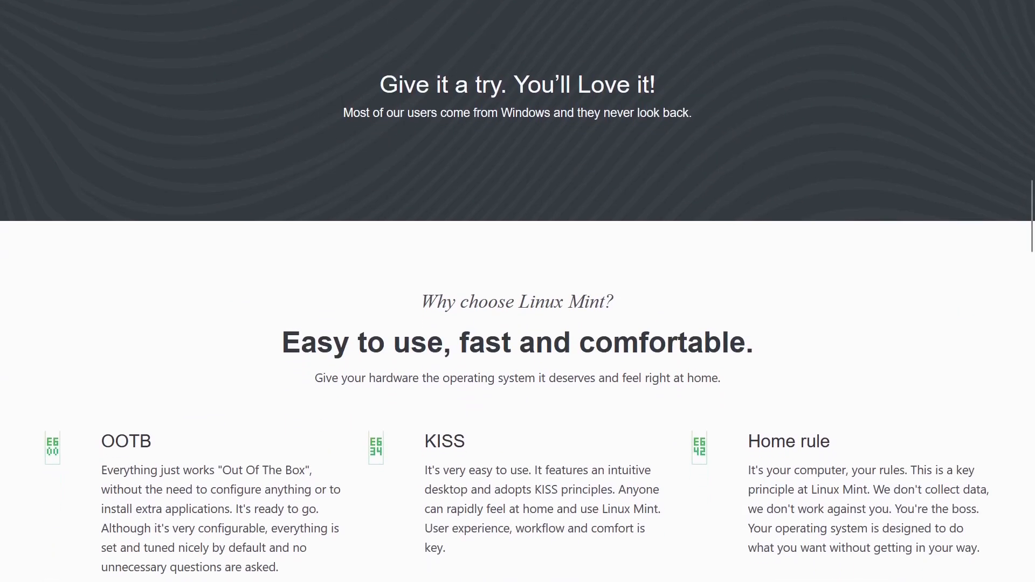
{"action": "scroll", "coordinate": [517, 291], "scroll_direction": "down", "scroll_amount": 3}
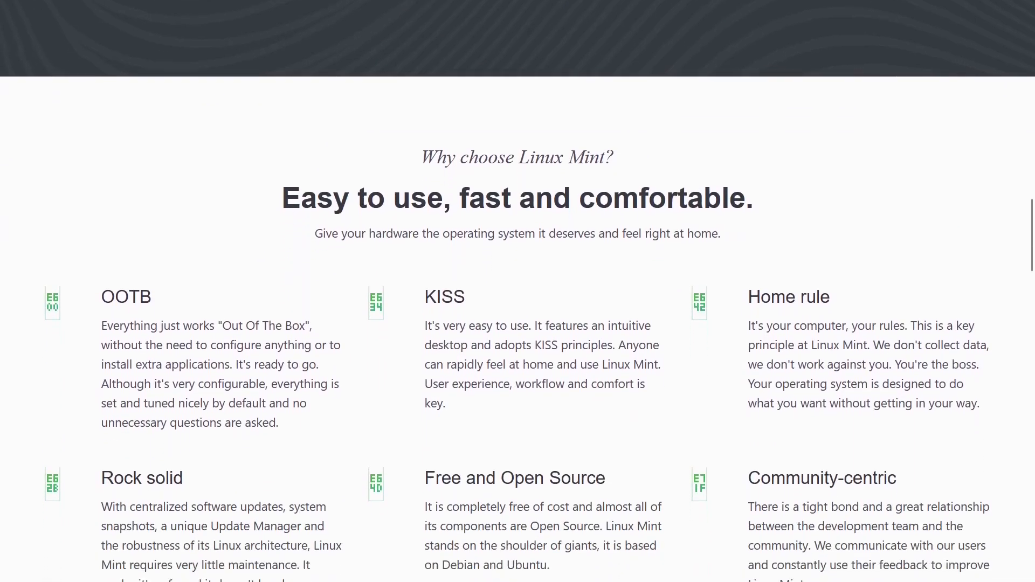
{"action": "scroll", "coordinate": [517, 291], "scroll_direction": "down", "scroll_amount": 1}
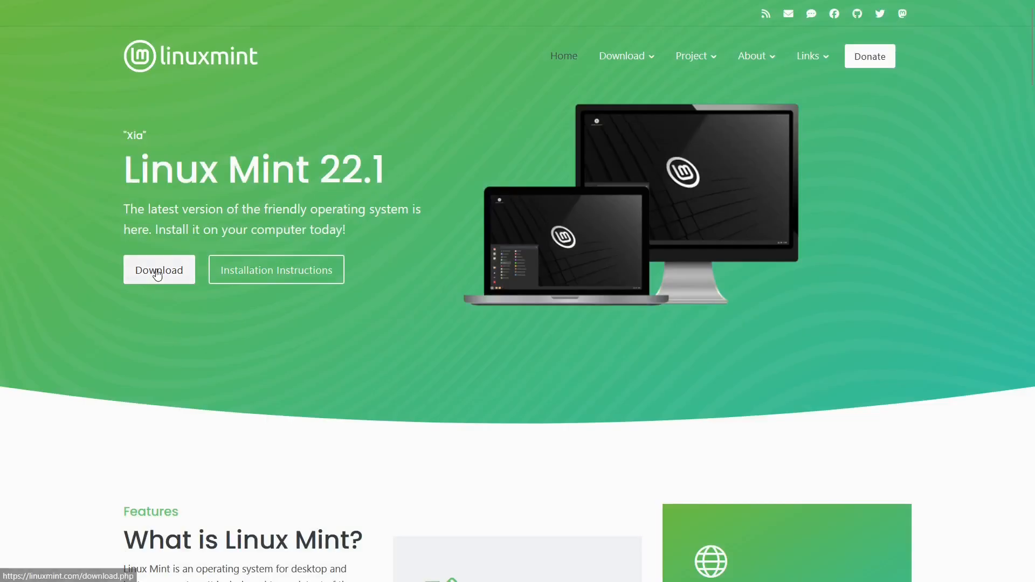
Open the Linux Mint 22.1 'Xia' download page and look over the Cinnamon, Xfce and MATE editions.
{"action": "left_click", "coordinate": [159, 271]}
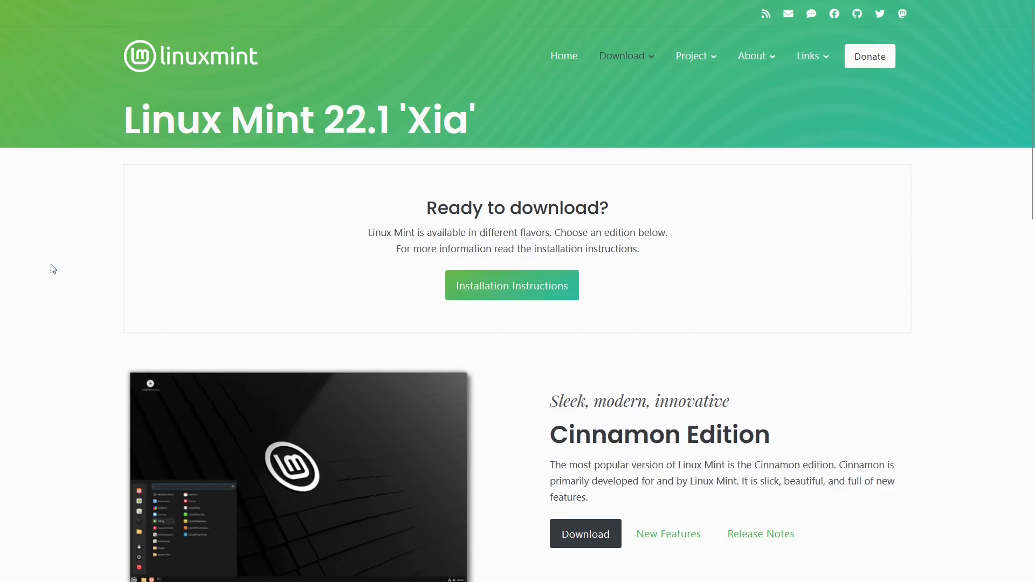
{"action": "scroll", "coordinate": [53, 271], "scroll_direction": "down", "scroll_amount": 1}
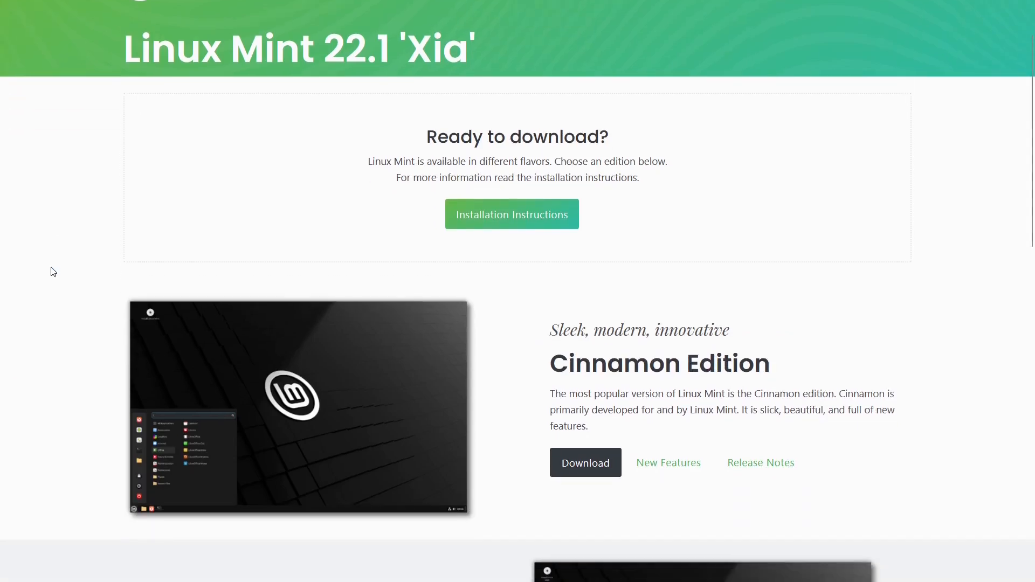
{"action": "scroll", "coordinate": [54, 271], "scroll_direction": "down", "scroll_amount": 5}
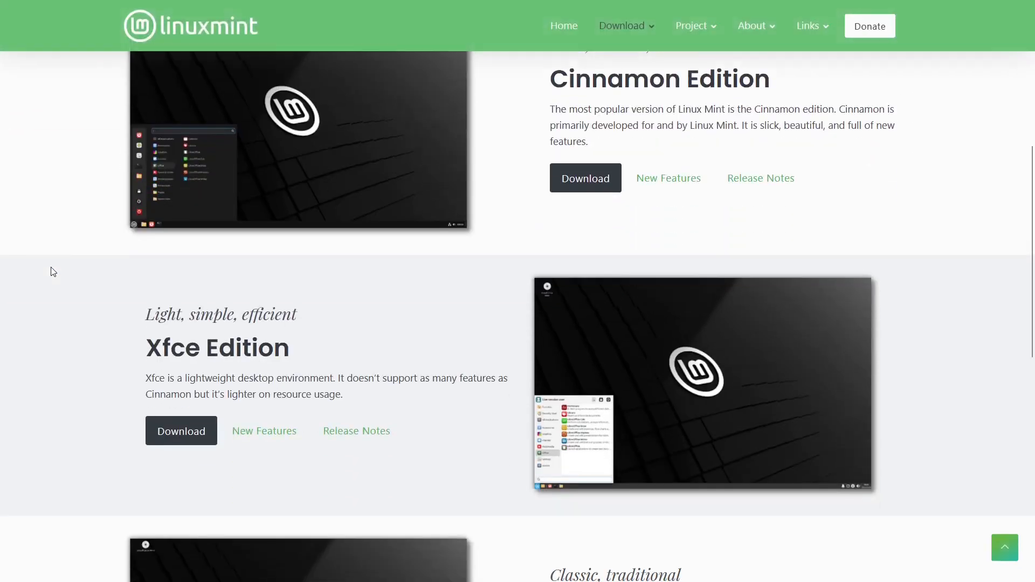
{"action": "scroll", "coordinate": [53, 271], "scroll_direction": "down", "scroll_amount": 2}
{"action": "scroll", "coordinate": [53, 271], "scroll_direction": "down", "scroll_amount": 4}
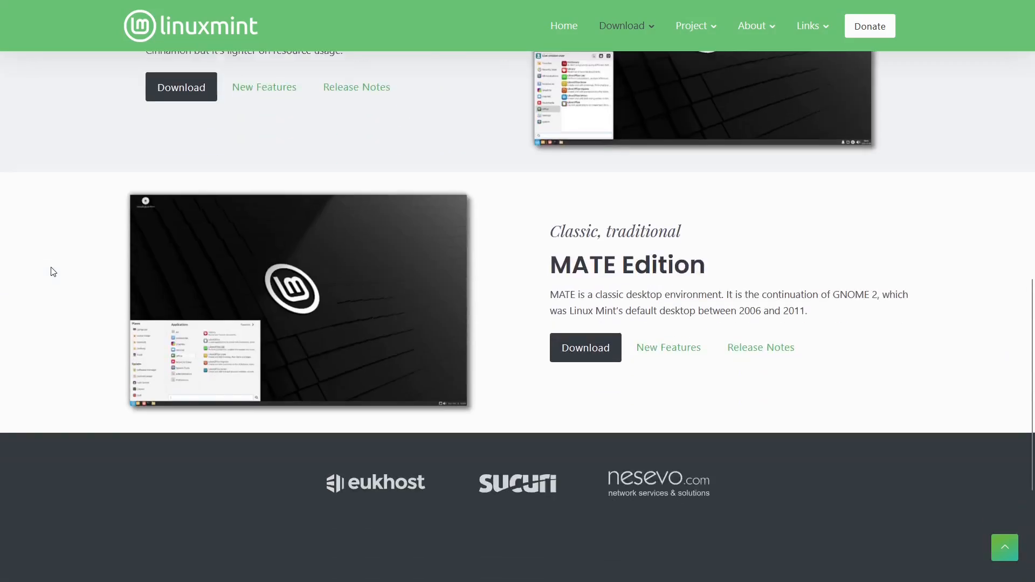
{"action": "scroll", "coordinate": [54, 271], "scroll_direction": "up", "scroll_amount": 1}
{"action": "scroll", "coordinate": [53, 271], "scroll_direction": "up", "scroll_amount": 5}
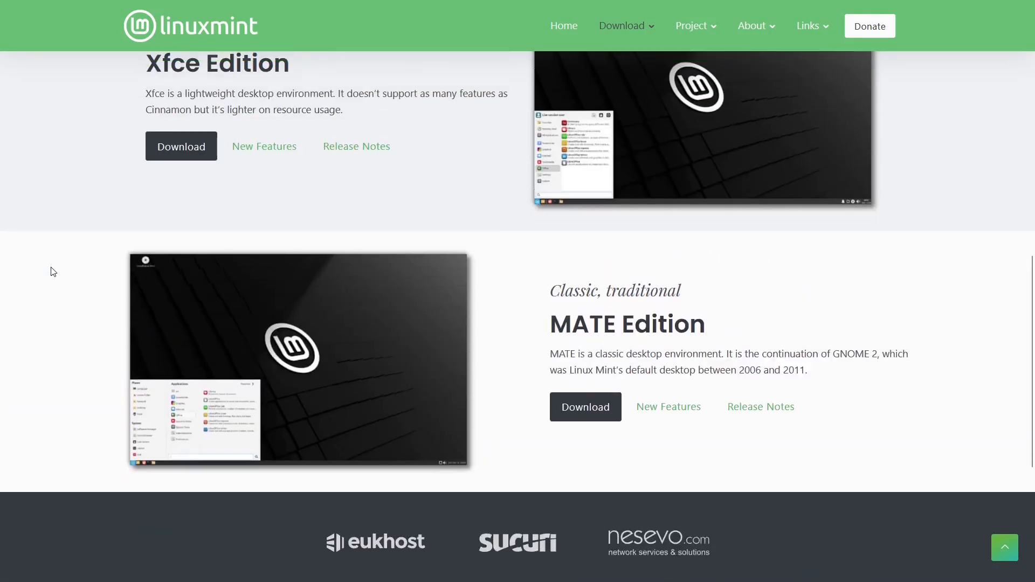
{"action": "scroll", "coordinate": [53, 271], "scroll_direction": "up", "scroll_amount": 5}
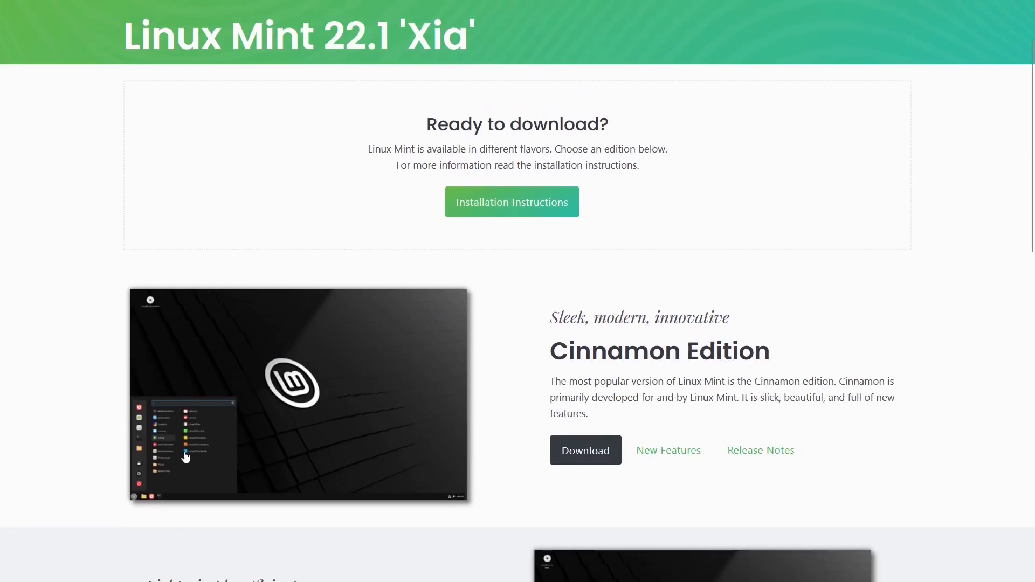
Open the Cinnamon Edition download page and scroll down through it.
{"action": "left_click", "coordinate": [577, 453]}
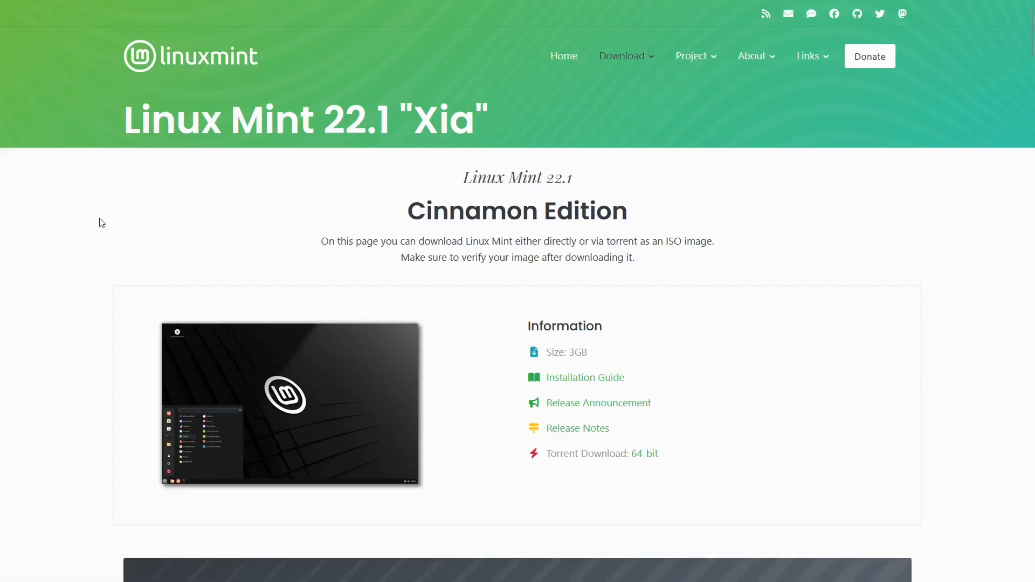
{"action": "scroll", "coordinate": [102, 222], "scroll_direction": "down", "scroll_amount": 10}
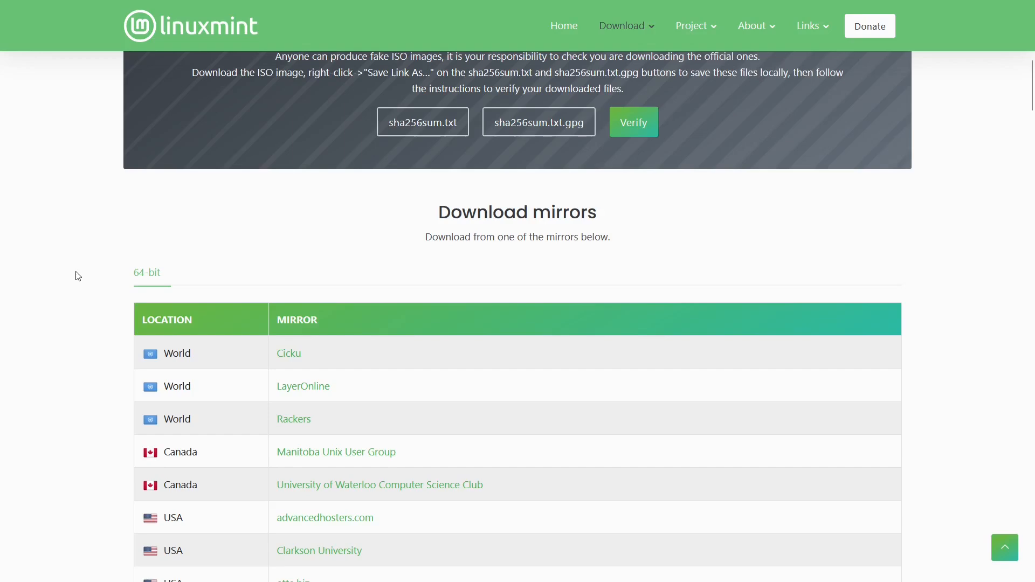
{"action": "scroll", "coordinate": [78, 276], "scroll_direction": "down", "scroll_amount": 10}
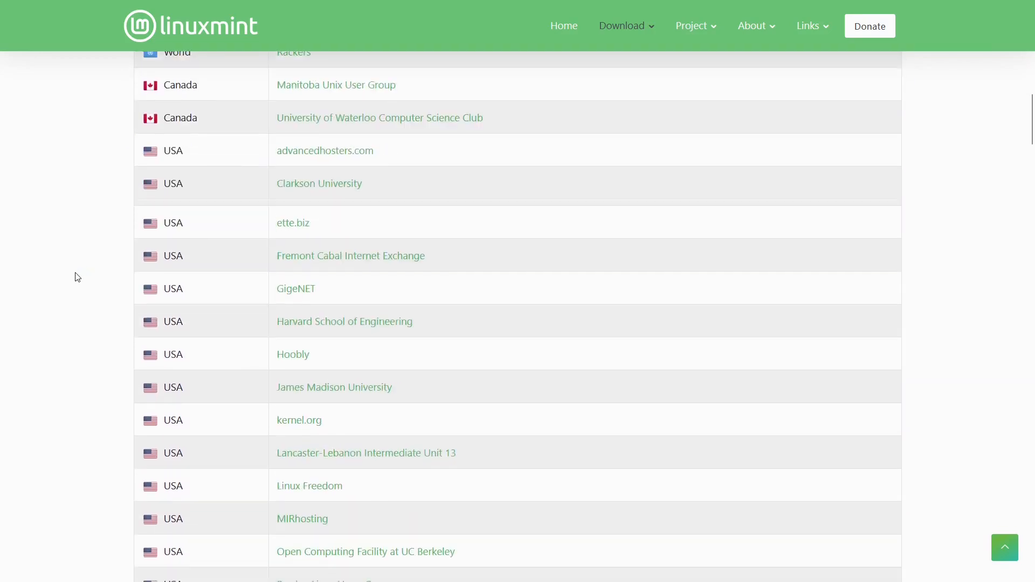
{"action": "scroll", "coordinate": [78, 277], "scroll_direction": "down", "scroll_amount": 13}
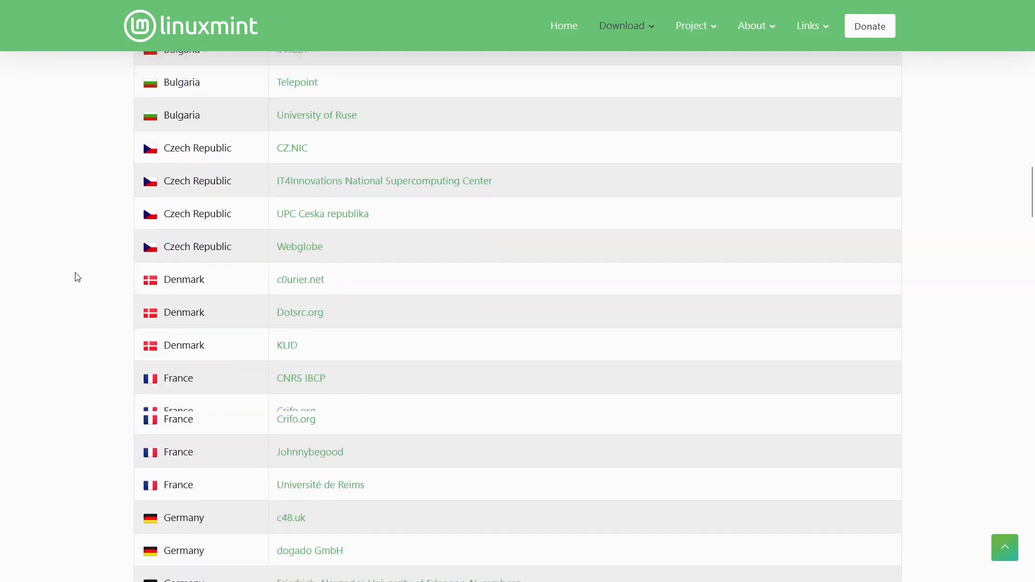
{"action": "scroll", "coordinate": [77, 277], "scroll_direction": "down", "scroll_amount": 20}
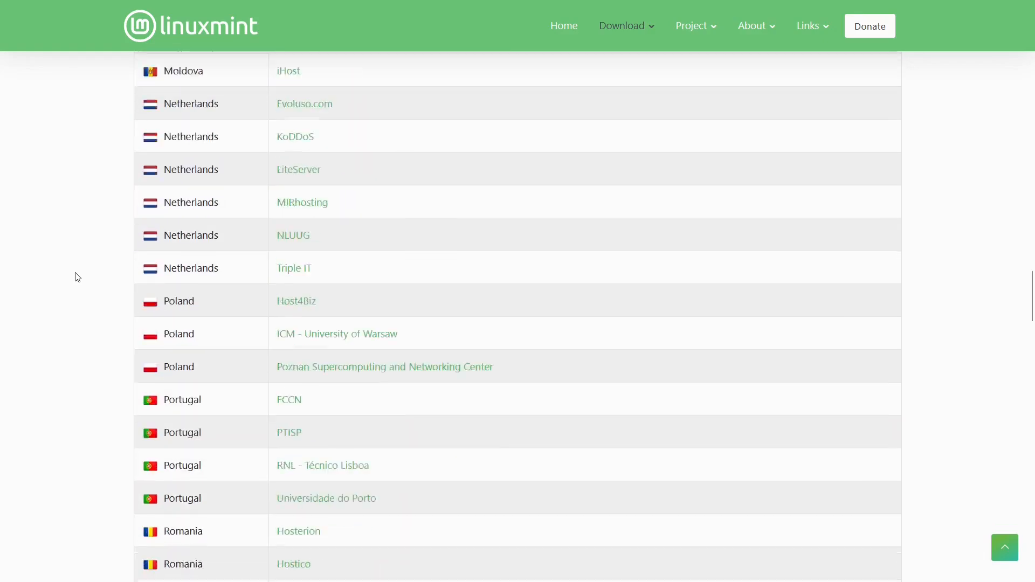
{"action": "scroll", "coordinate": [77, 277], "scroll_direction": "down", "scroll_amount": 20}
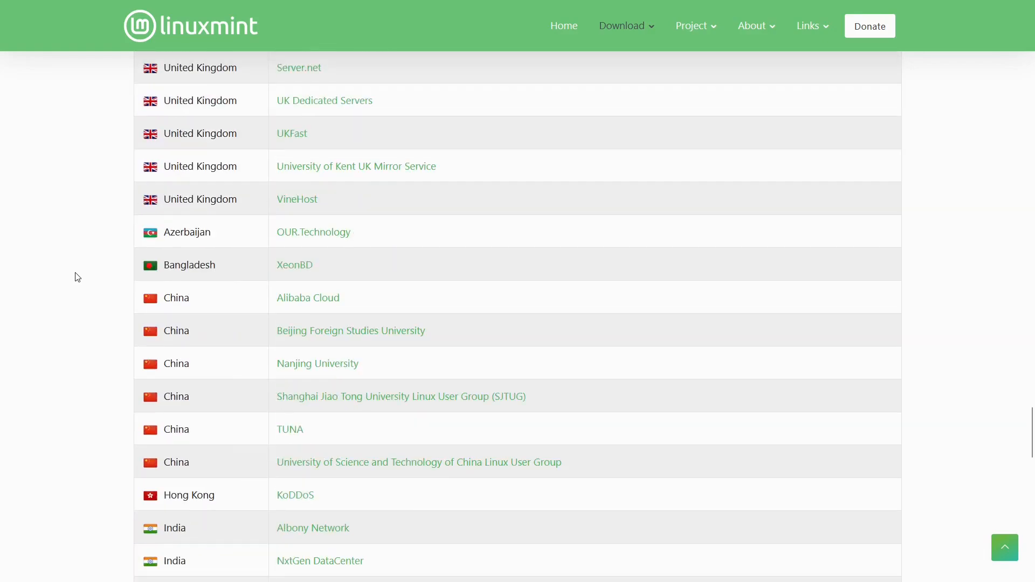
{"action": "scroll", "coordinate": [77, 277], "scroll_direction": "down", "scroll_amount": 10}
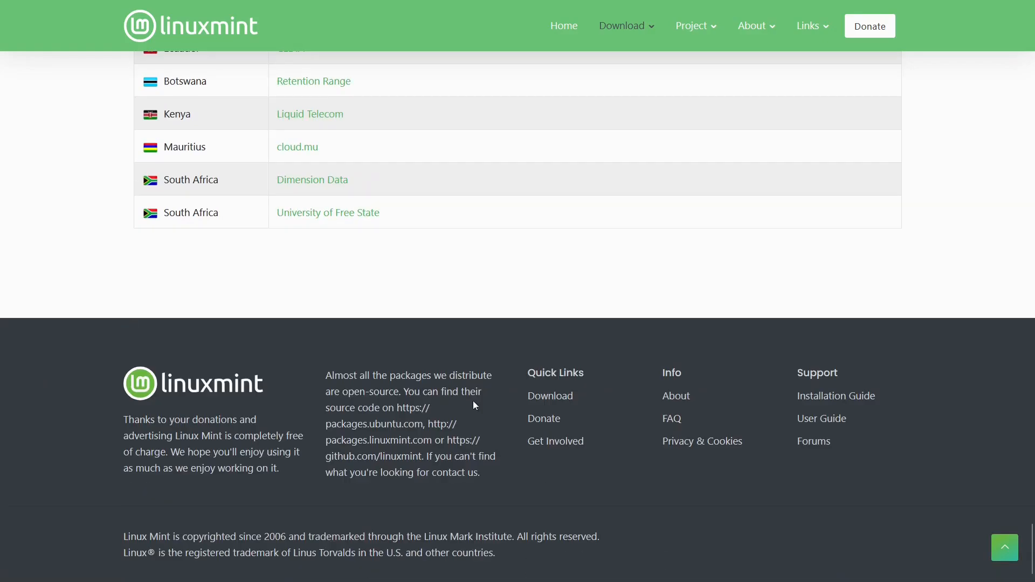
Download the Linux Mint 22.1 Cinnamon 64-bit ISO from the Cicku mirror.
{"action": "left_click", "coordinate": [1005, 546]}
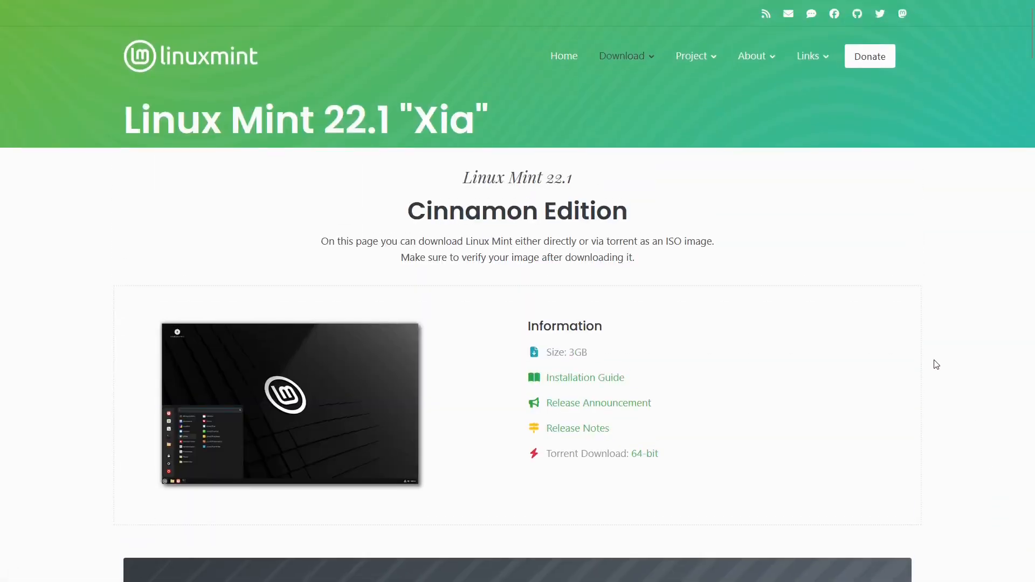
{"action": "scroll", "coordinate": [937, 364], "scroll_direction": "down", "scroll_amount": 5}
{"action": "scroll", "coordinate": [936, 365], "scroll_direction": "down", "scroll_amount": 5}
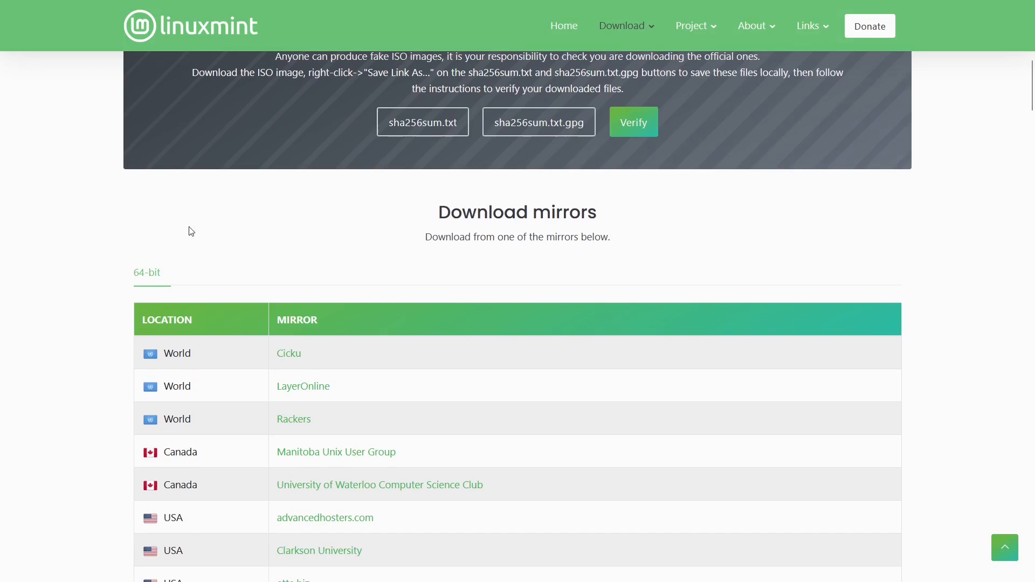
{"action": "left_click", "coordinate": [288, 355]}
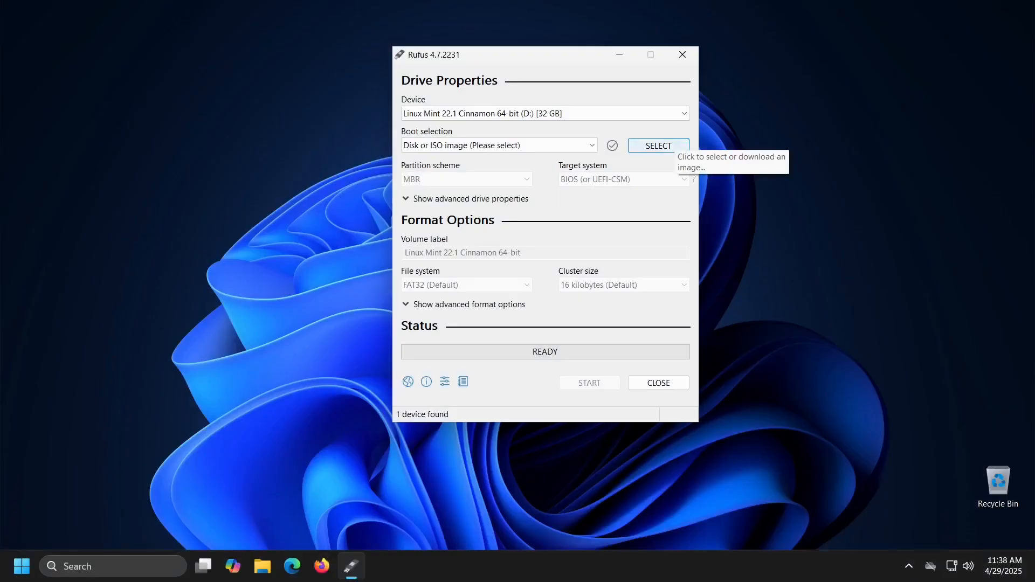
Load linuxmint-22.1-cinnamon-64bit.iso from Downloads into Rufus and start writing it to the 32 GB USB drive.
{"action": "left_click", "coordinate": [659, 145]}
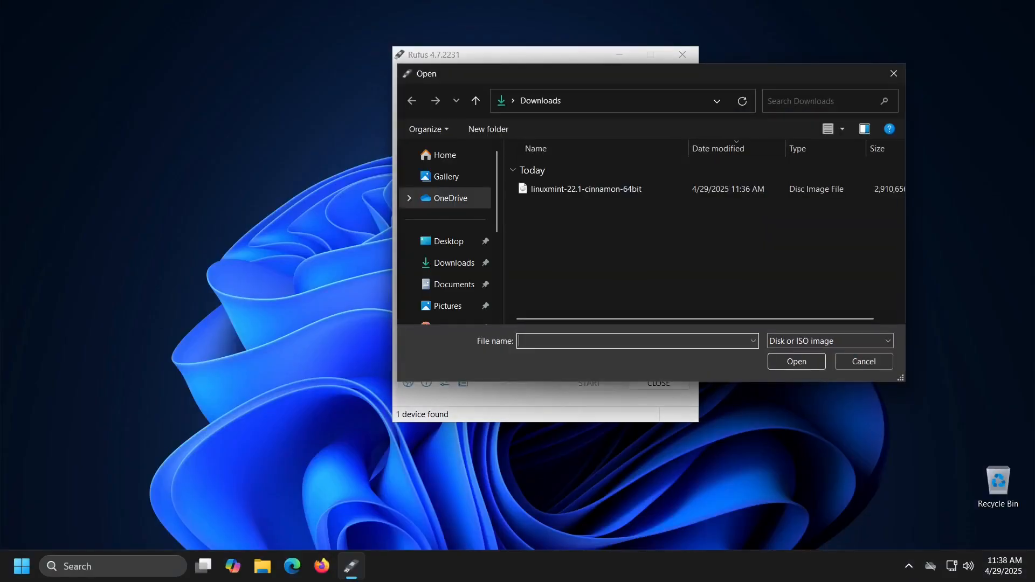
{"action": "left_click", "coordinate": [586, 190]}
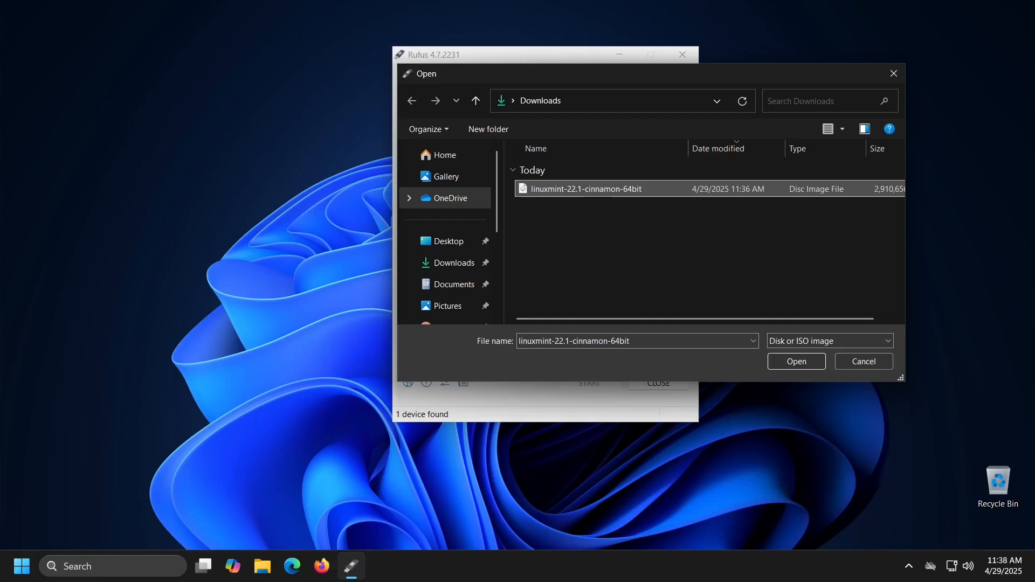
{"action": "left_click", "coordinate": [796, 361]}
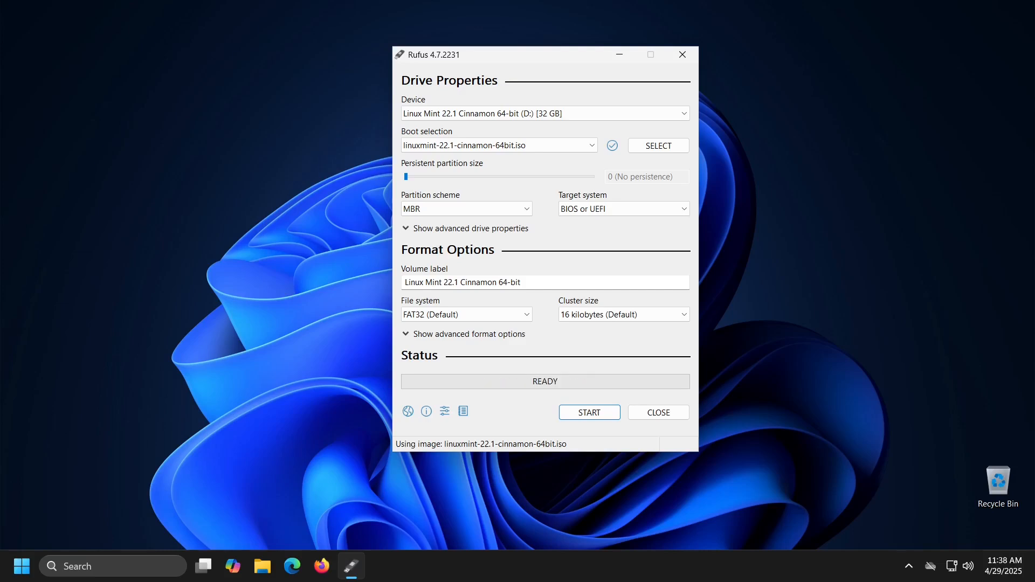
{"action": "left_click", "coordinate": [590, 413]}
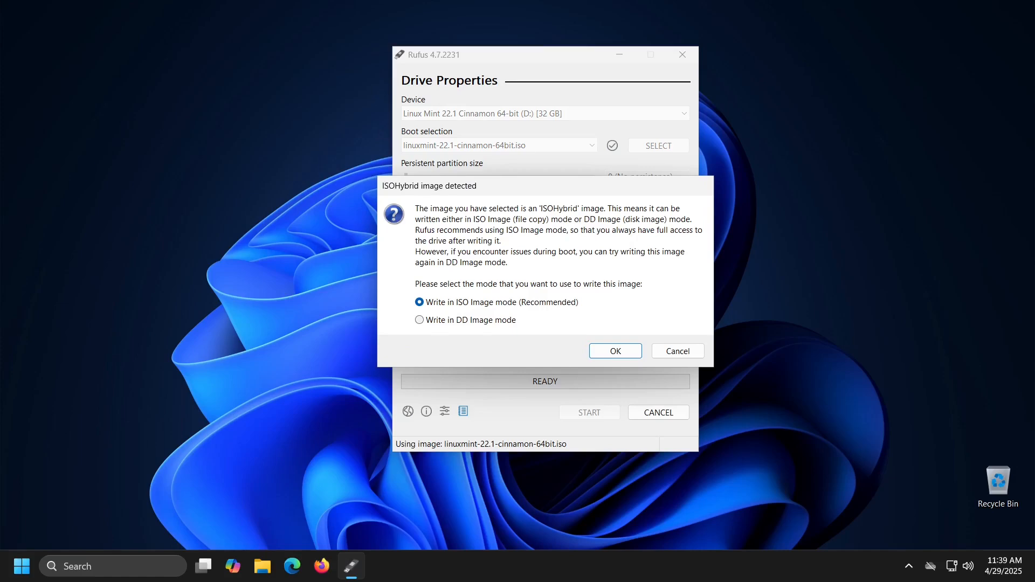
Write in ISO Image mode, allow the Syslinux file download, and accept wiping the USB drive.
{"action": "key", "text": "Return"}
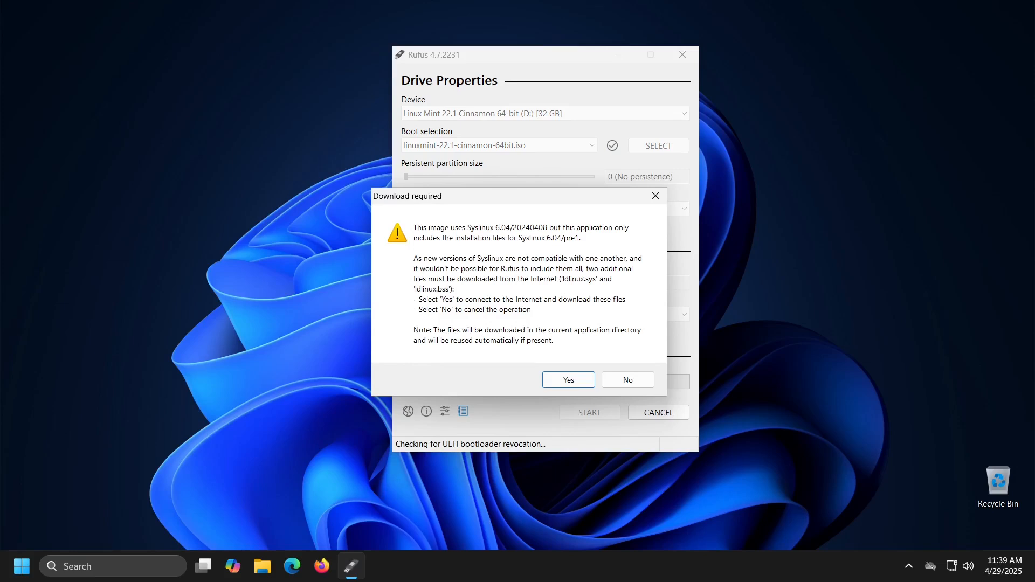
{"action": "key", "text": "Return"}
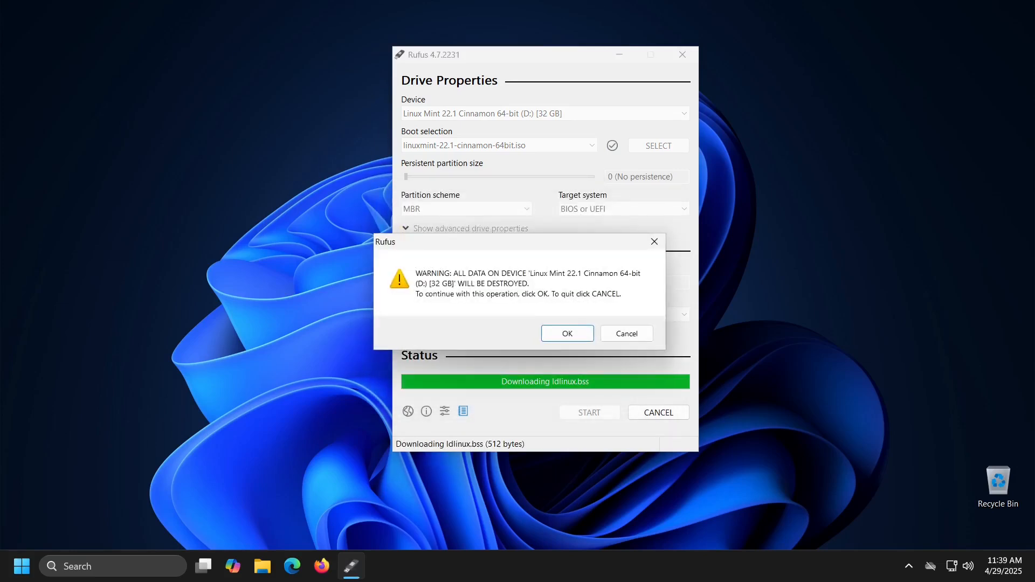
{"action": "key", "text": "Return"}
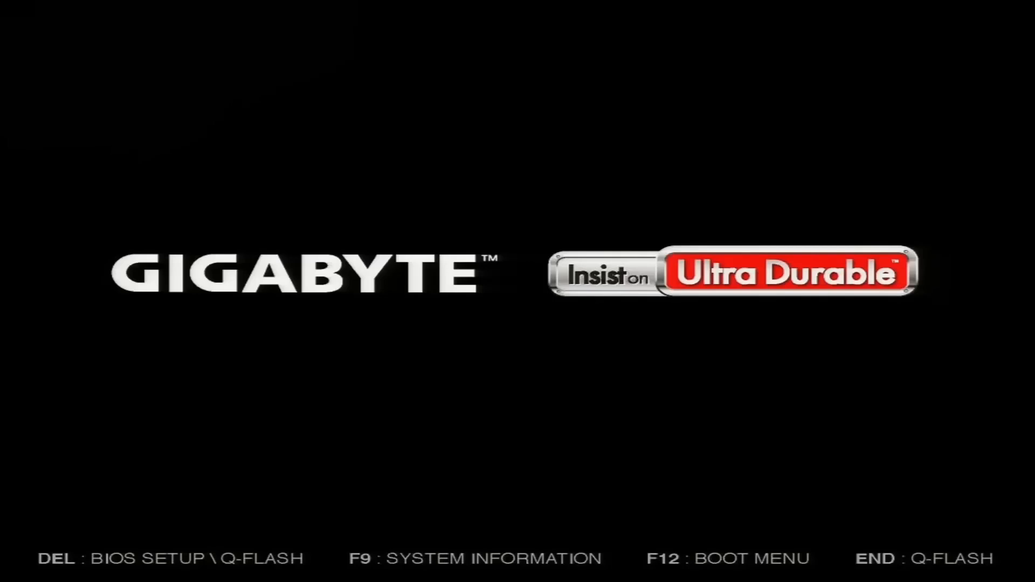
Bring up the GIGABYTE Boot Menu with F12 to boot from the USB drive.
{"action": "key", "text": "F12"}
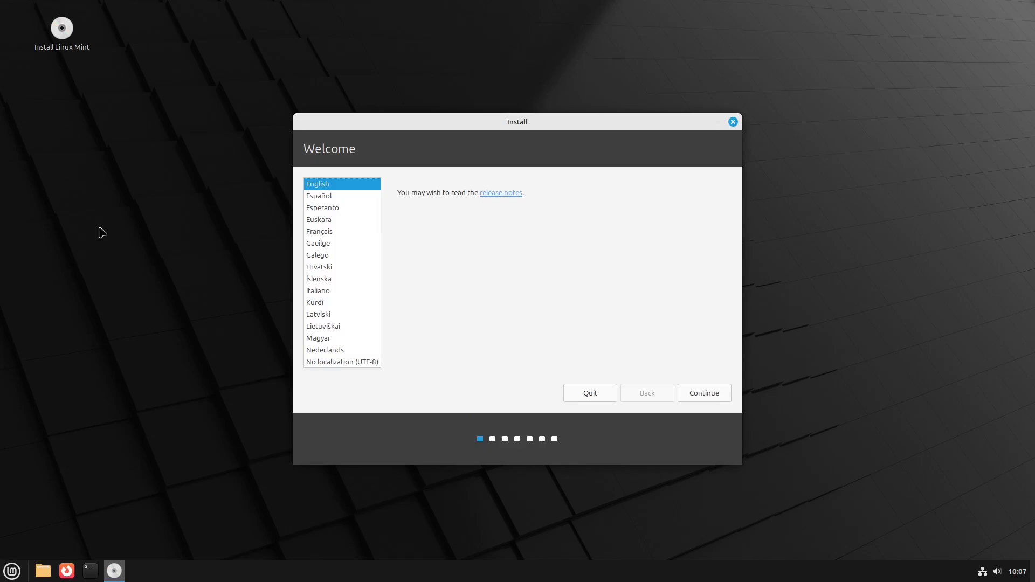
Keep English and the English (US) keyboard layout, and enable installing multimedia codecs.
{"action": "left_click", "coordinate": [711, 396]}
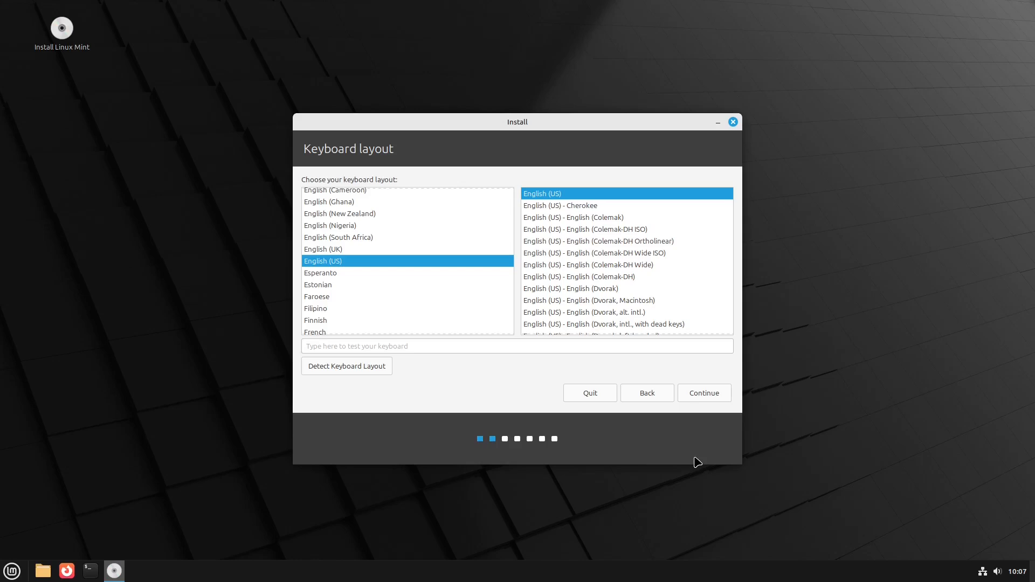
{"action": "left_click", "coordinate": [709, 392]}
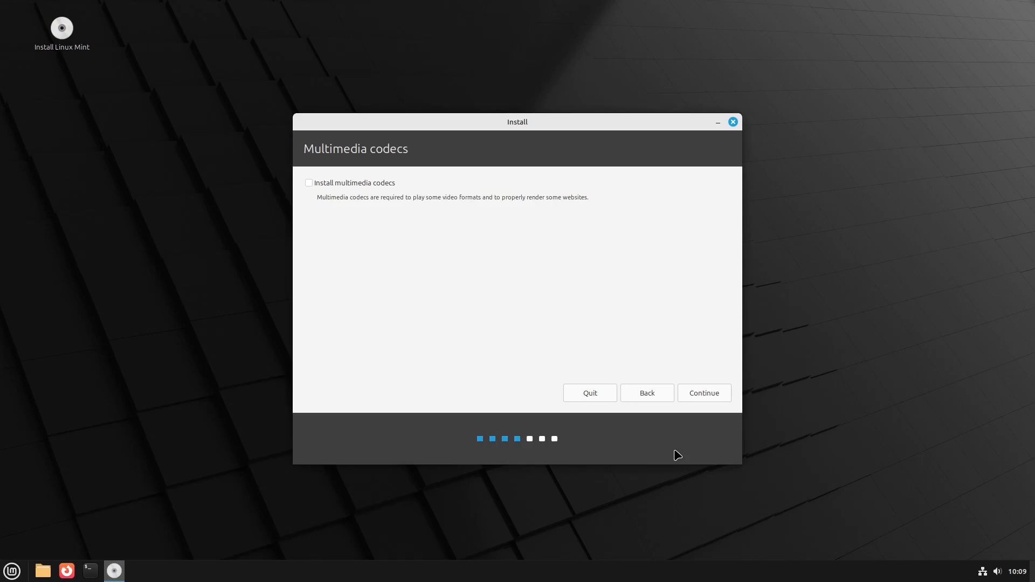
{"action": "left_click", "coordinate": [308, 183]}
{"action": "left_click", "coordinate": [708, 393]}
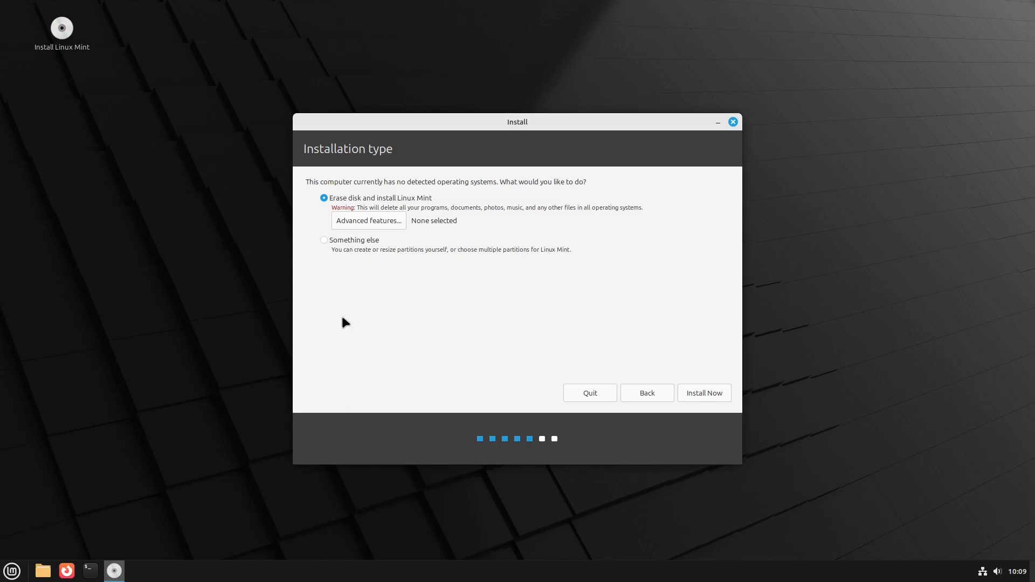
Choose Something else, keep /dev/sda as boot loader device, and create a new empty partition table.
{"action": "left_click", "coordinate": [351, 241]}
{"action": "left_click", "coordinate": [721, 394]}
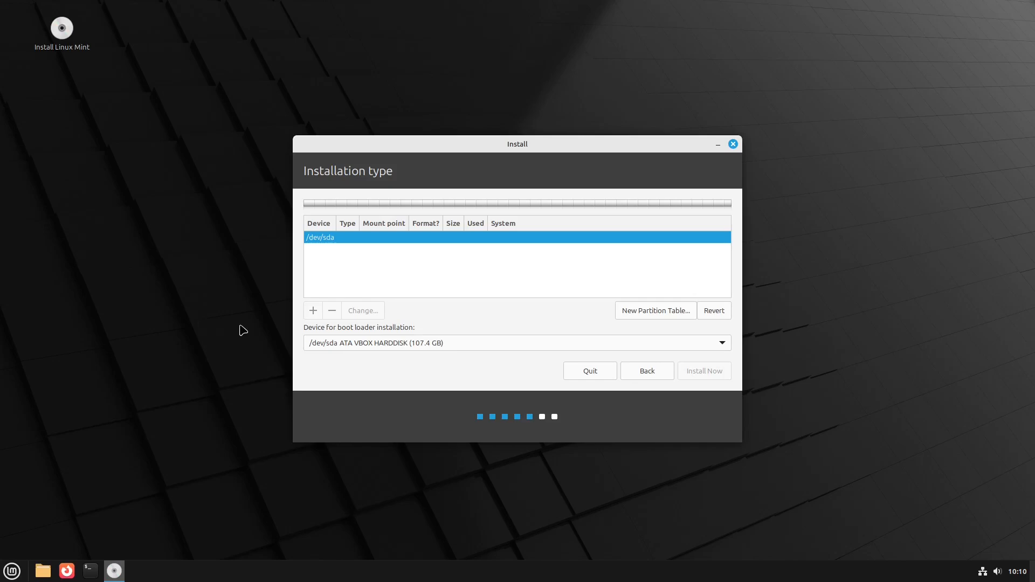
{"action": "left_click", "coordinate": [723, 342]}
{"action": "left_click", "coordinate": [721, 342]}
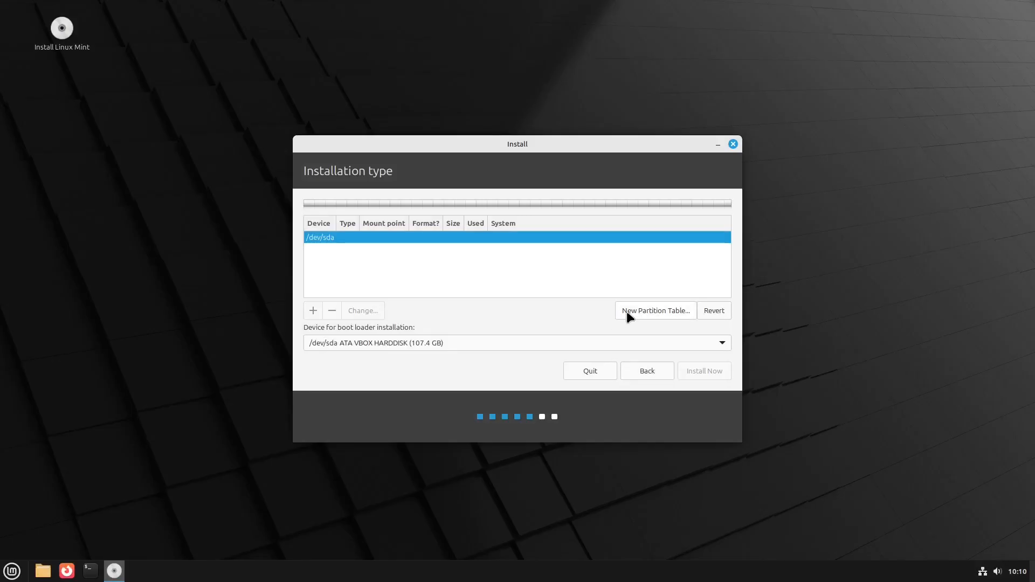
{"action": "left_click", "coordinate": [626, 311]}
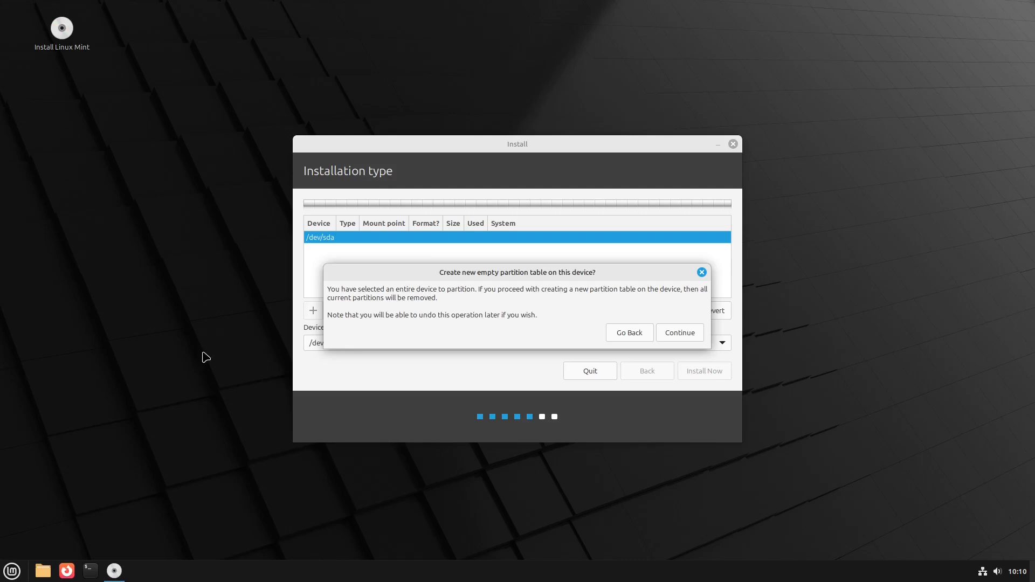
{"action": "left_click", "coordinate": [670, 336]}
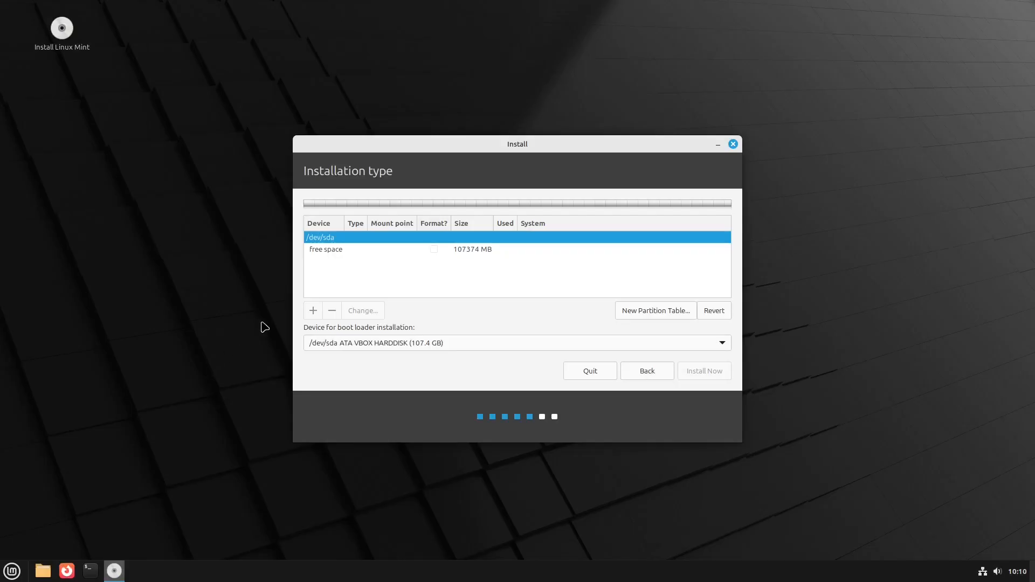
{"action": "left_click", "coordinate": [331, 249]}
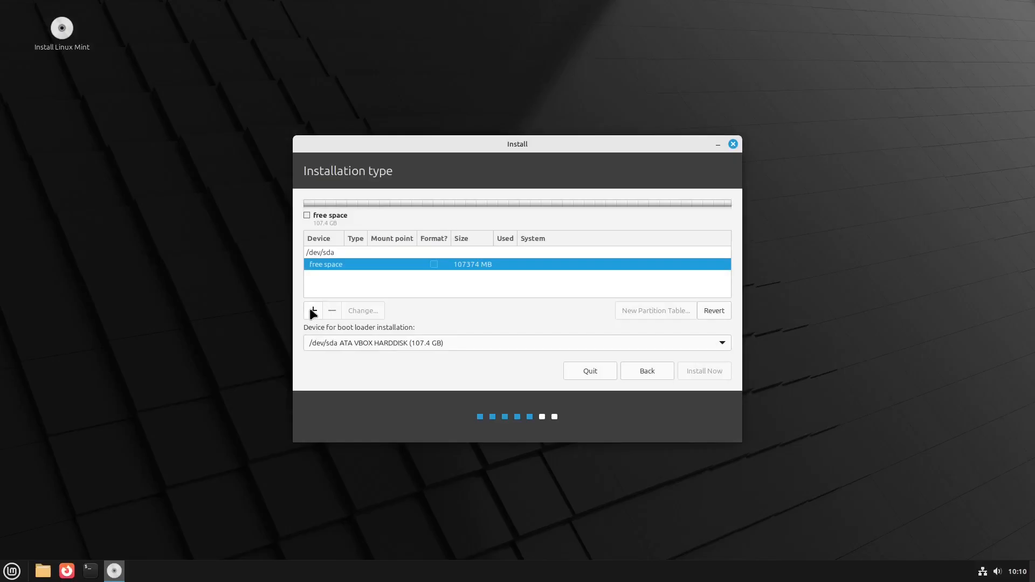
Create a 107374 MB primary Ext4 partition mounted at / from the free space.
{"action": "left_click", "coordinate": [312, 311]}
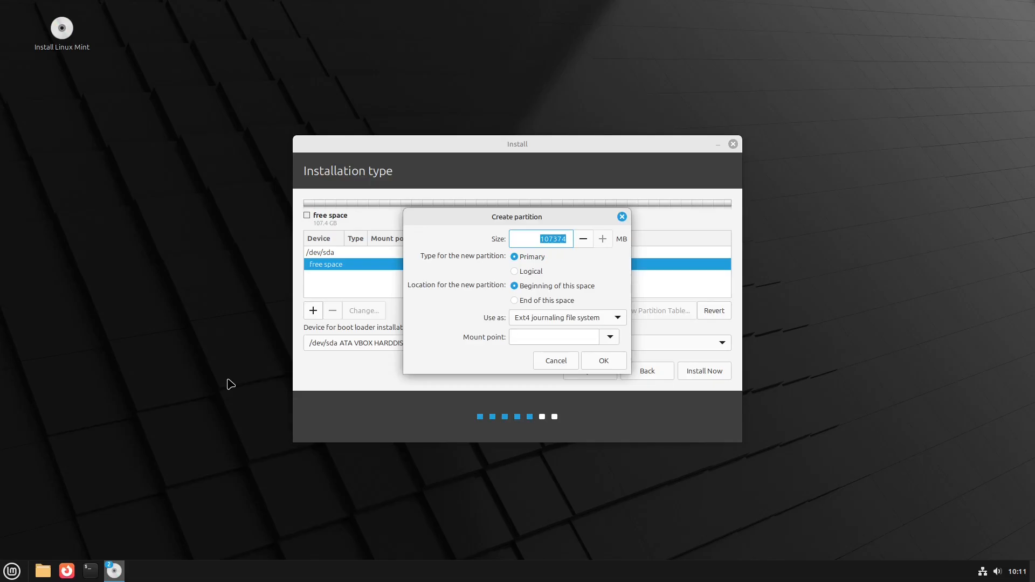
{"action": "left_click", "coordinate": [609, 338]}
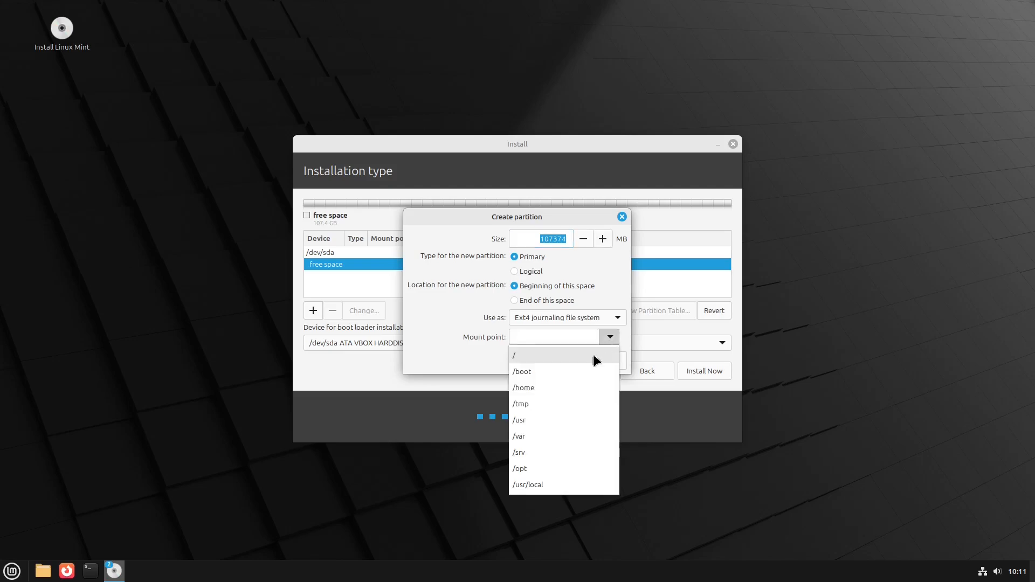
{"action": "left_click", "coordinate": [593, 356]}
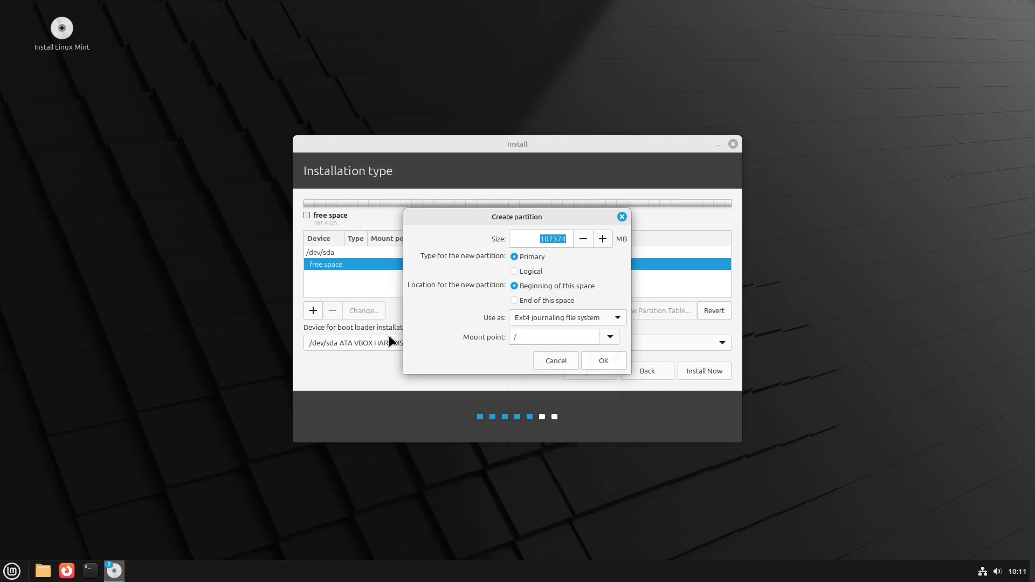
{"action": "left_click", "coordinate": [584, 367]}
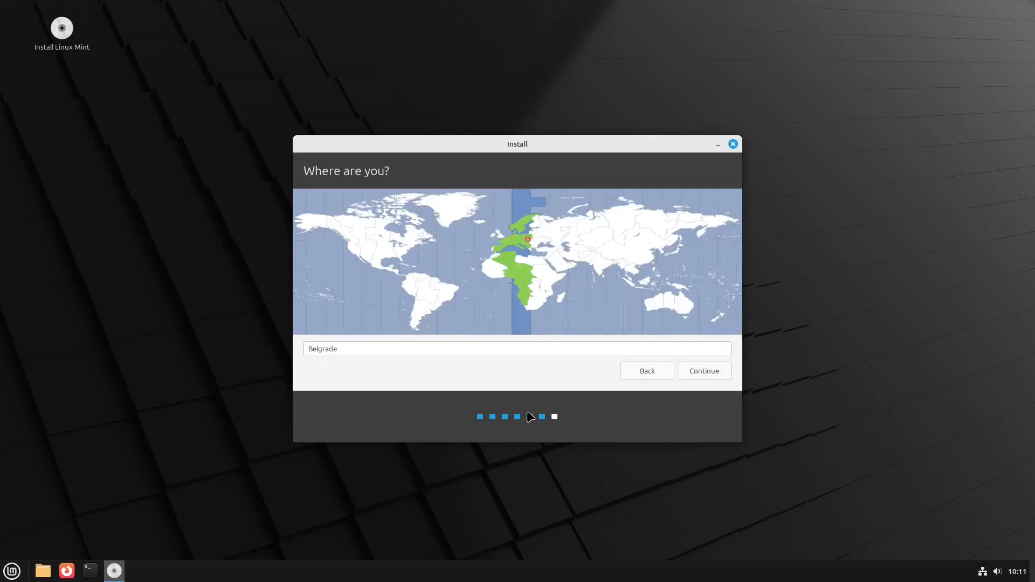
Keep Belgrade as the location and enter the user's name in the Who are you? form.
{"action": "left_click", "coordinate": [709, 371]}
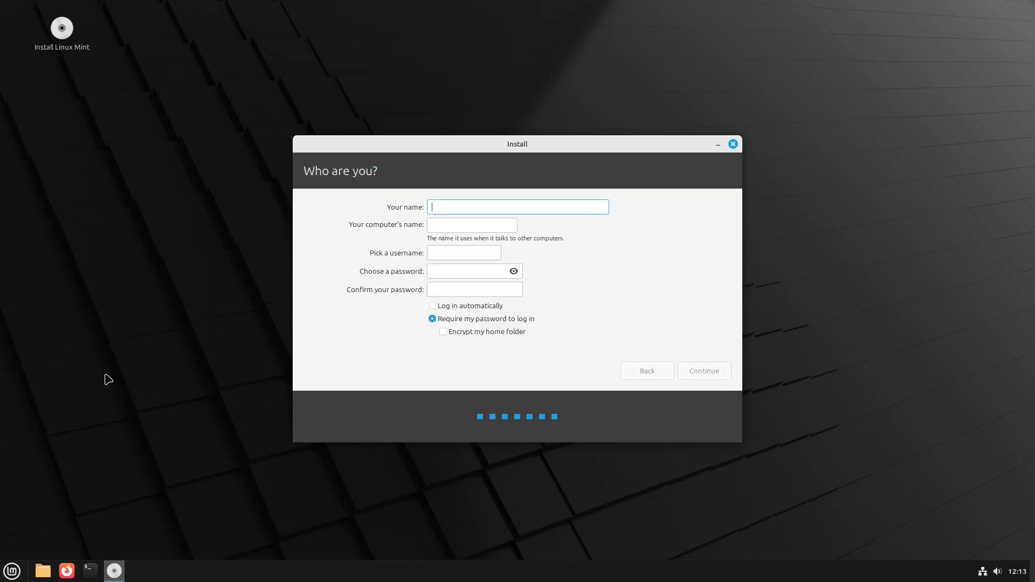
{"action": "type", "text": "DigitalArena"}
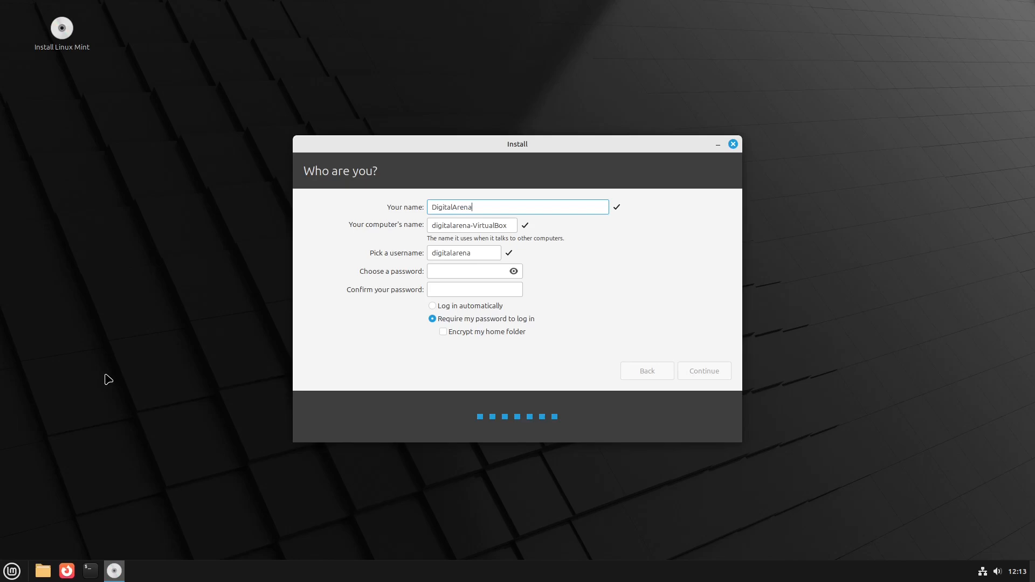
{"action": "left_click", "coordinate": [443, 268]}
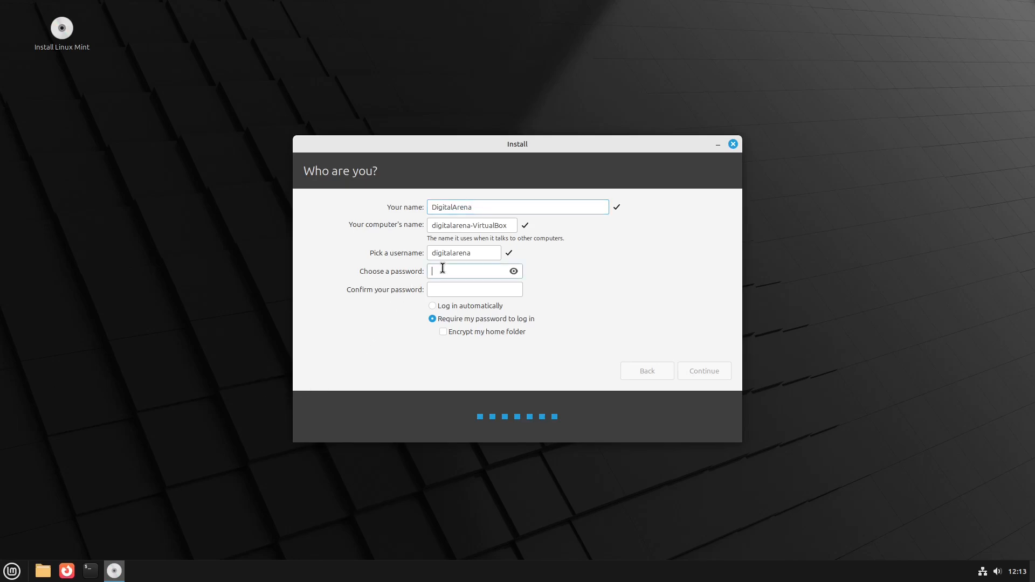
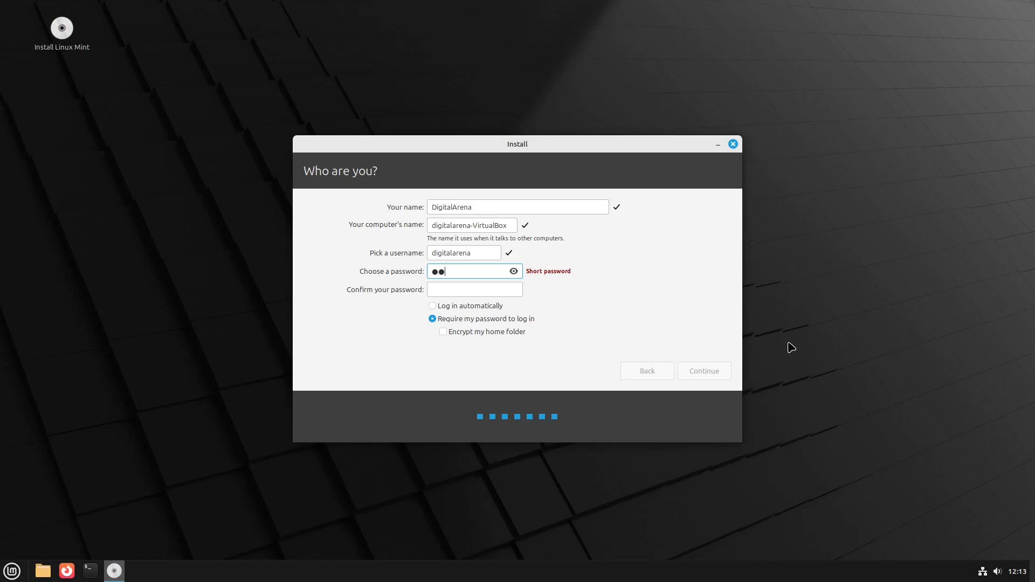
Type and confirm the account password, leave home folder encryption off, and begin installing.
{"action": "key", "text": "Tab"}
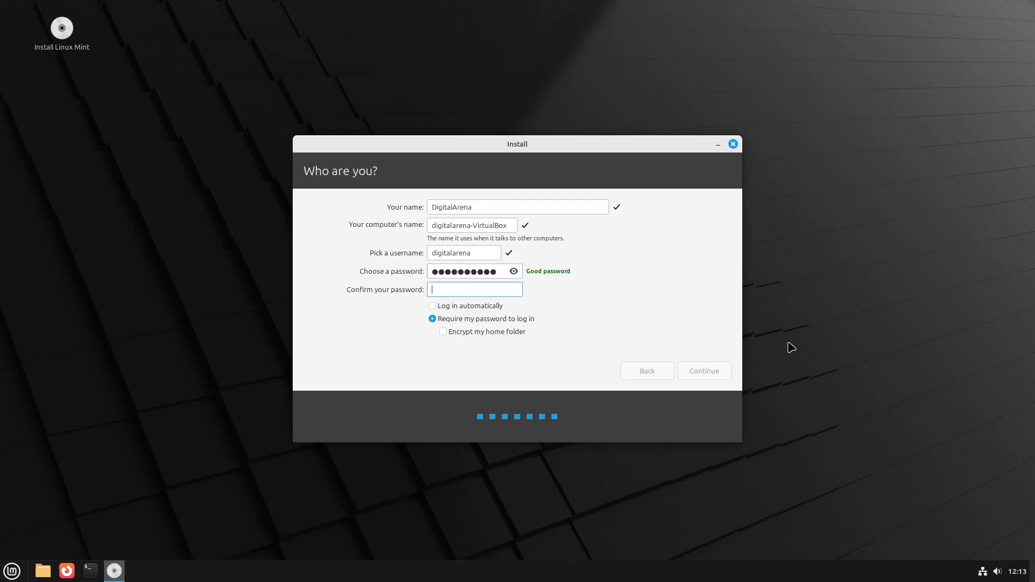
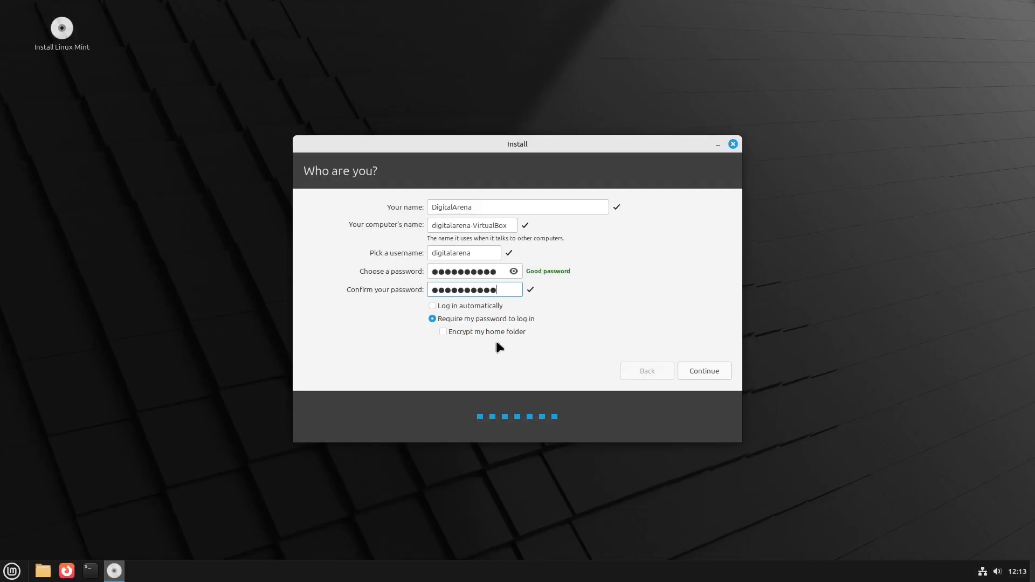
{"action": "left_click", "coordinate": [496, 333]}
{"action": "left_click", "coordinate": [459, 332]}
{"action": "left_click", "coordinate": [710, 374]}
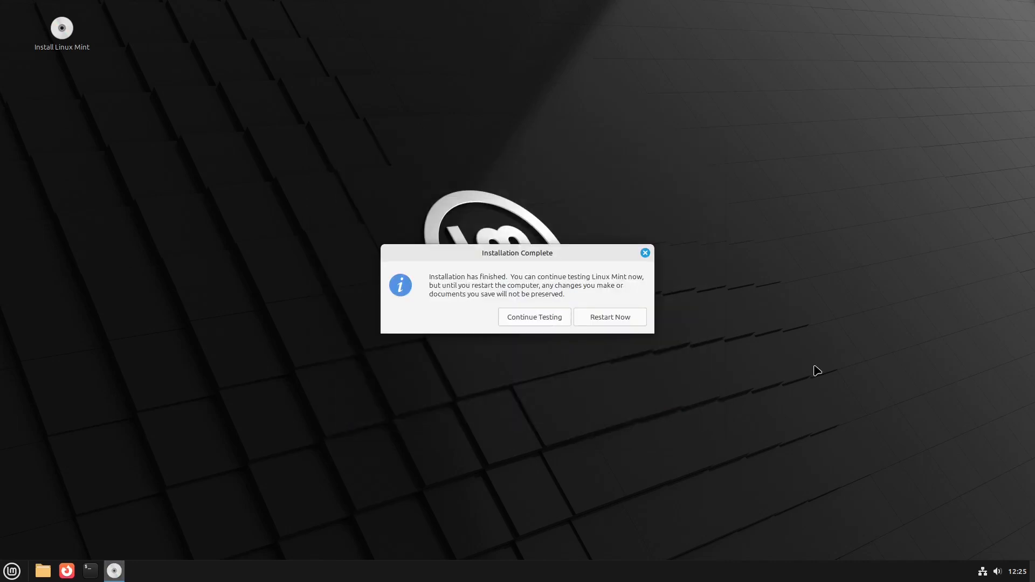
Restart into the newly installed system and log in with the account password.
{"action": "left_click", "coordinate": [610, 317]}
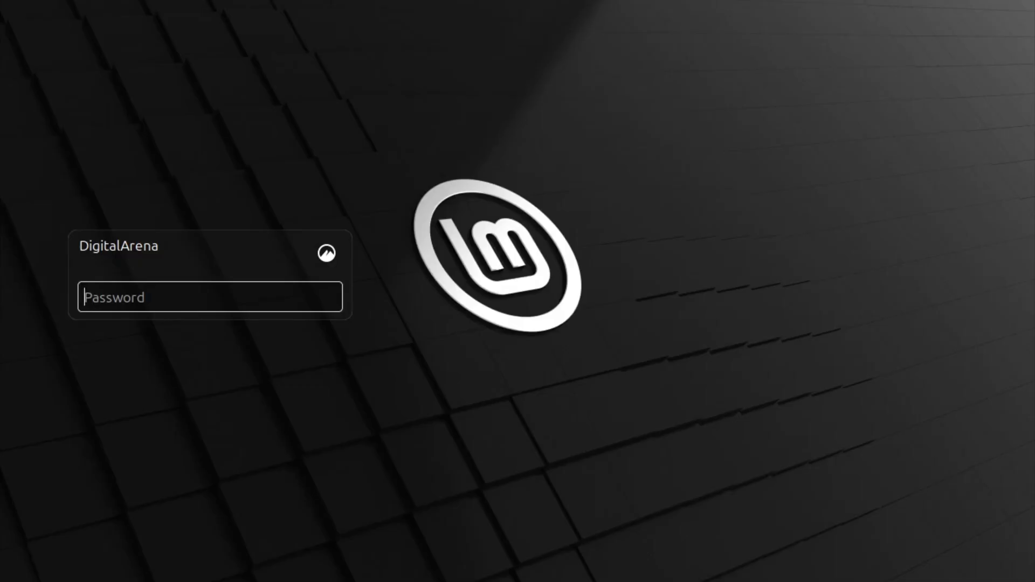
{"action": "type", "text": "***********"}
{"action": "key", "text": "Return"}
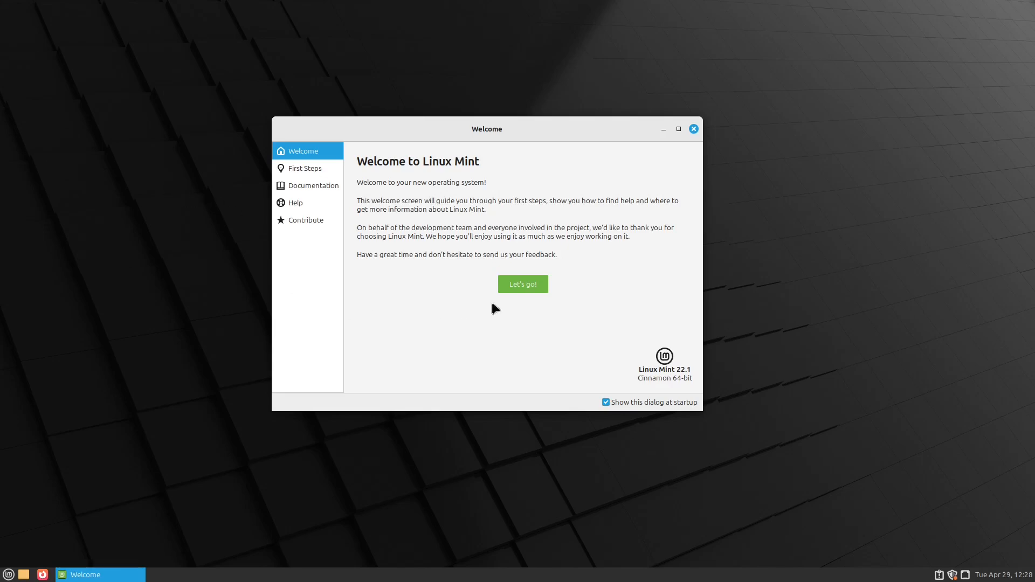
From First Steps' Desktop Colors, switch the desktop appearance to Dark.
{"action": "left_click", "coordinate": [521, 285]}
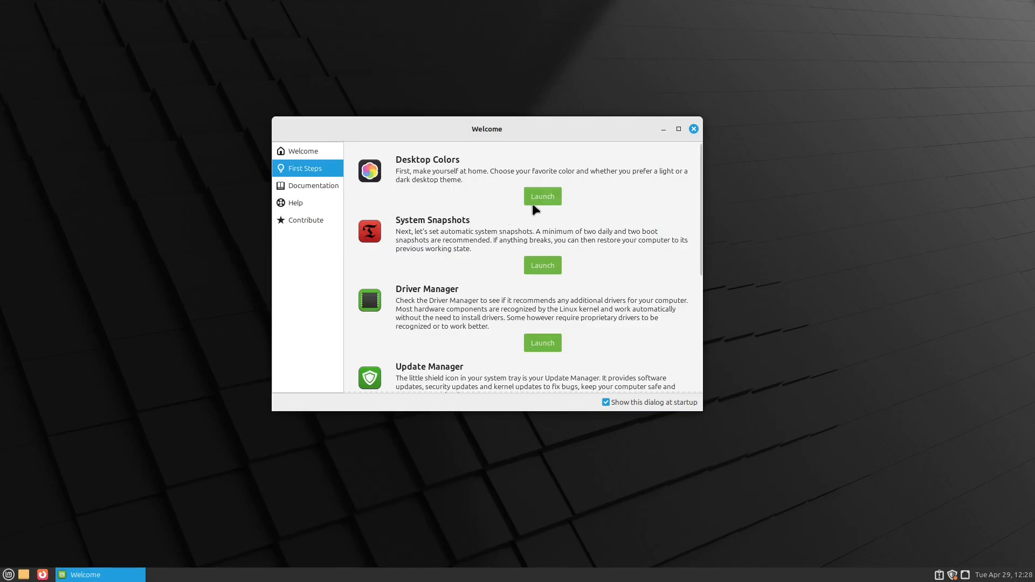
{"action": "left_click", "coordinate": [531, 201]}
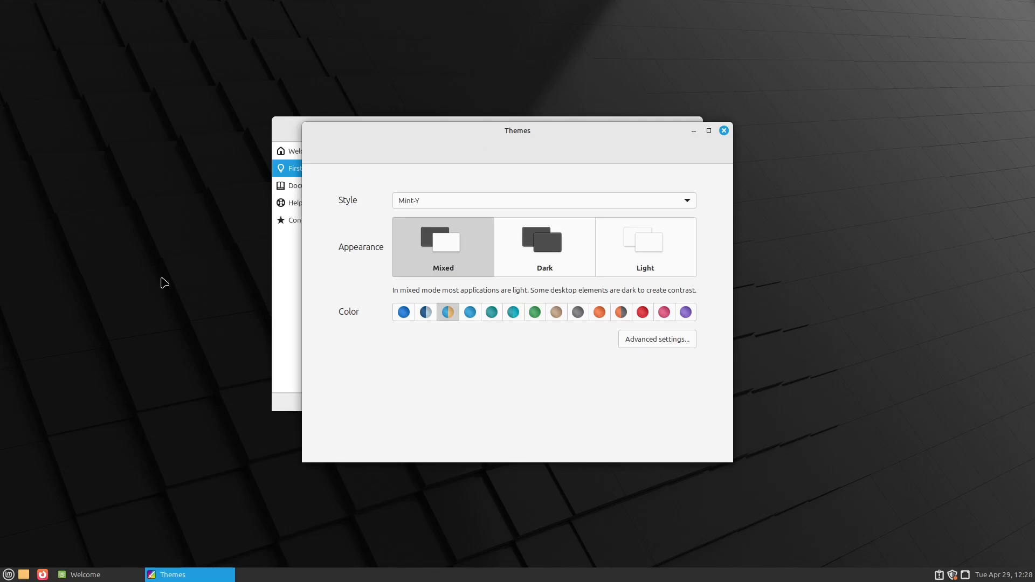
{"action": "left_click", "coordinate": [516, 254]}
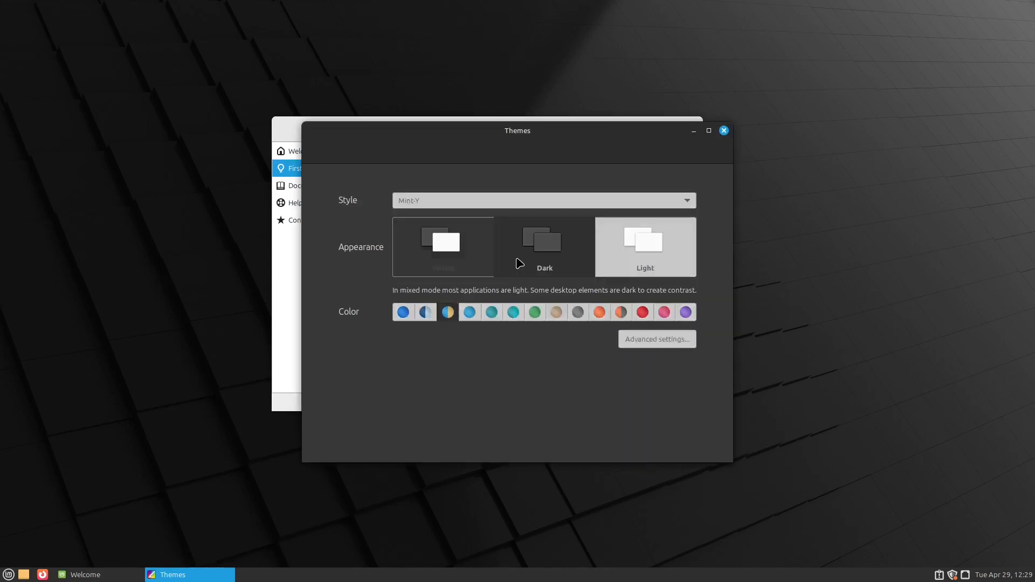
In the advanced theme settings, set the mouse pointer theme to Bibata-Modern-Classic.
{"action": "left_click", "coordinate": [627, 343]}
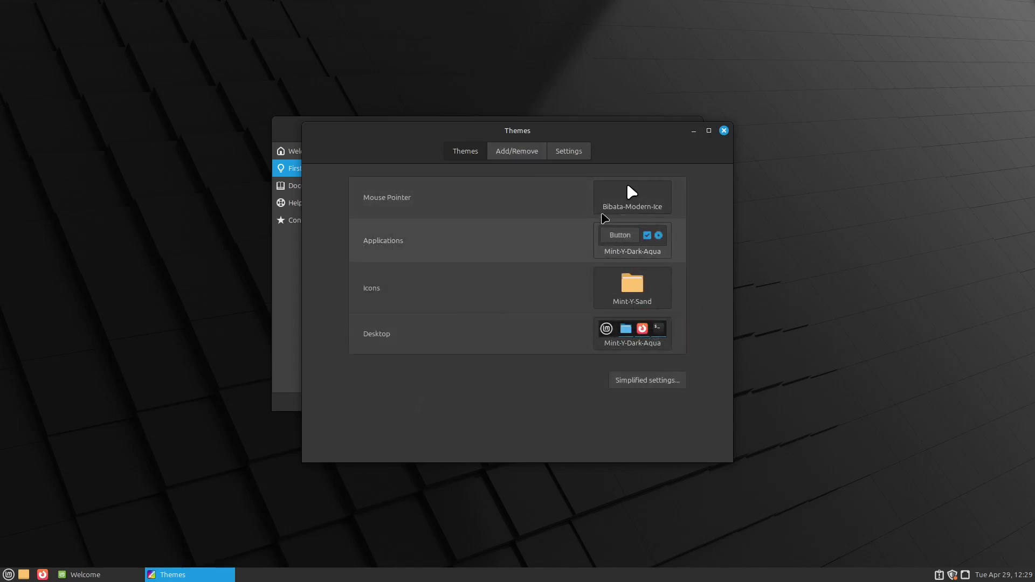
{"action": "left_click", "coordinate": [605, 211]}
{"action": "left_click", "coordinate": [700, 201]}
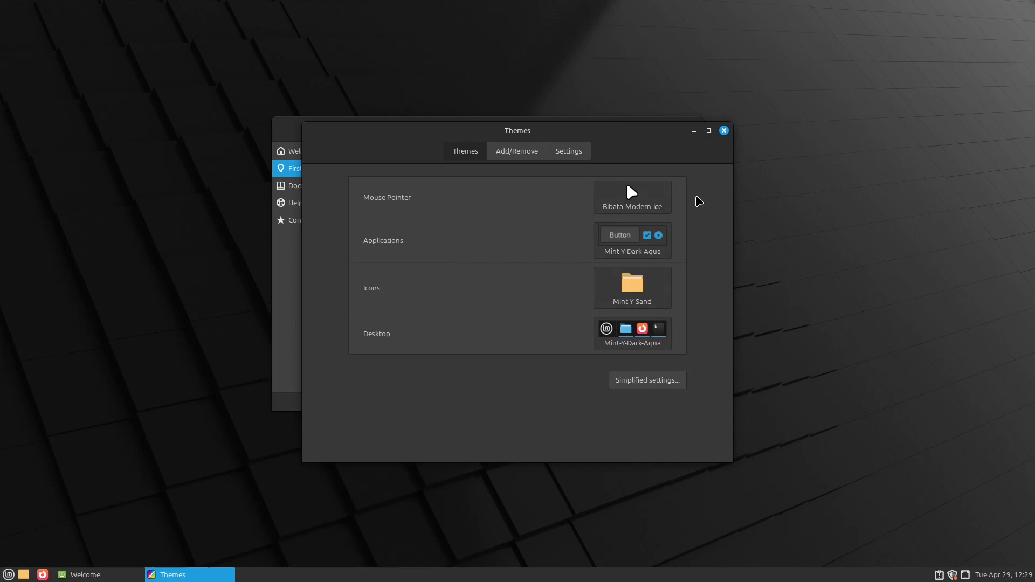
{"action": "left_click", "coordinate": [654, 196]}
{"action": "left_click", "coordinate": [714, 211]}
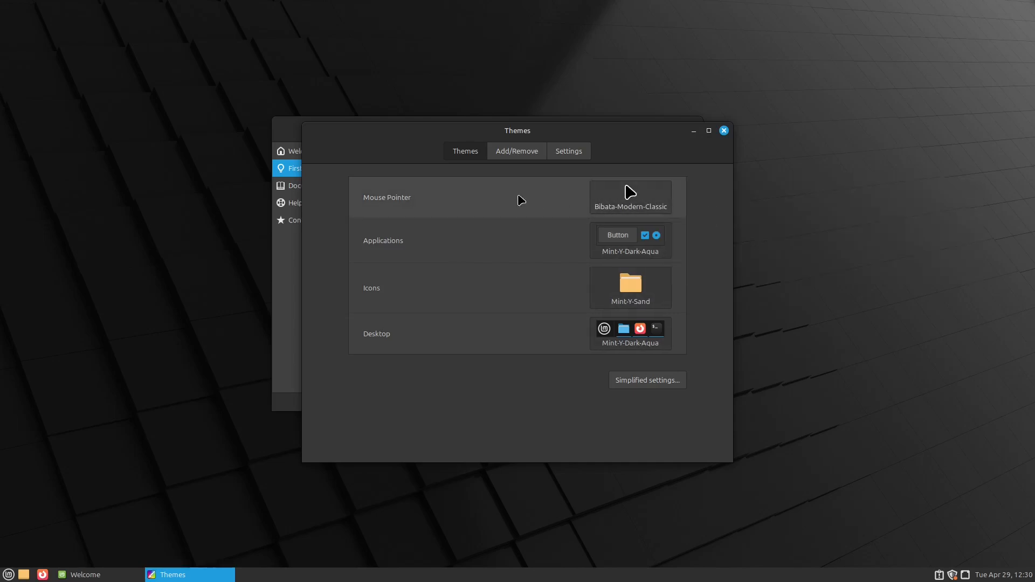
Browse the downloadable themes, including Adapta-Nokto, then the miscellaneous Settings tab.
{"action": "left_click", "coordinate": [527, 156]}
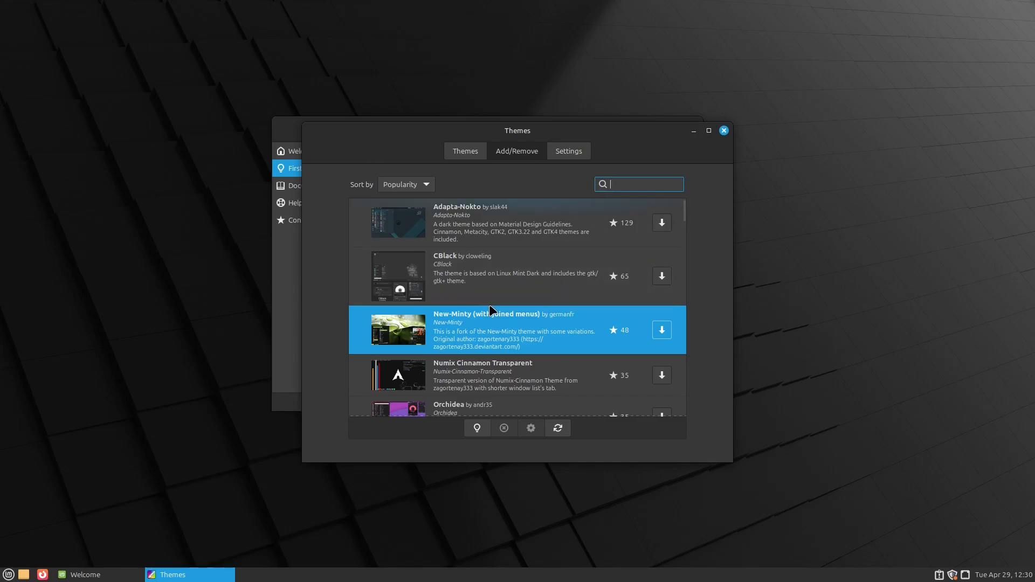
{"action": "left_click", "coordinate": [492, 230]}
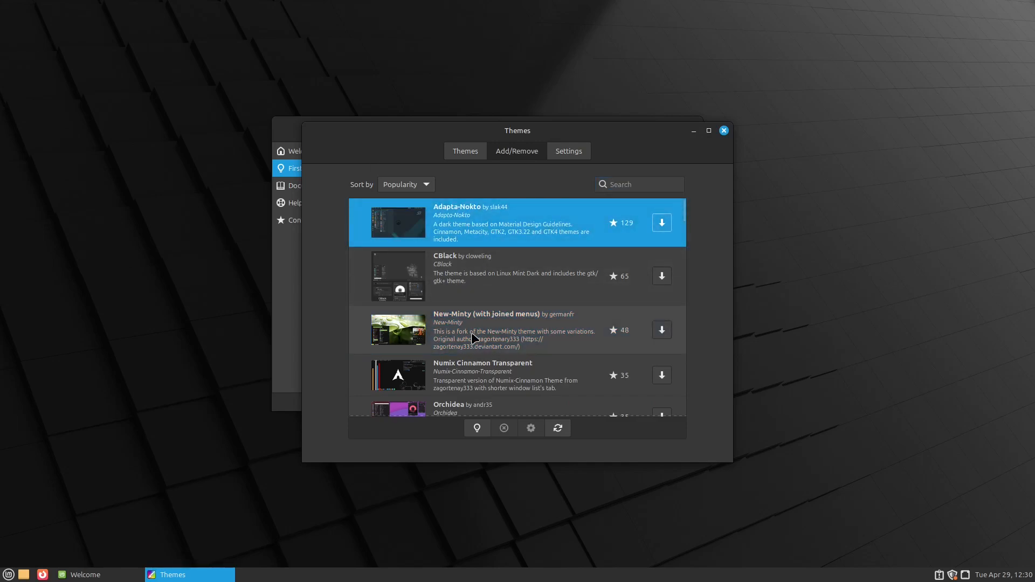
{"action": "left_click", "coordinate": [563, 157]}
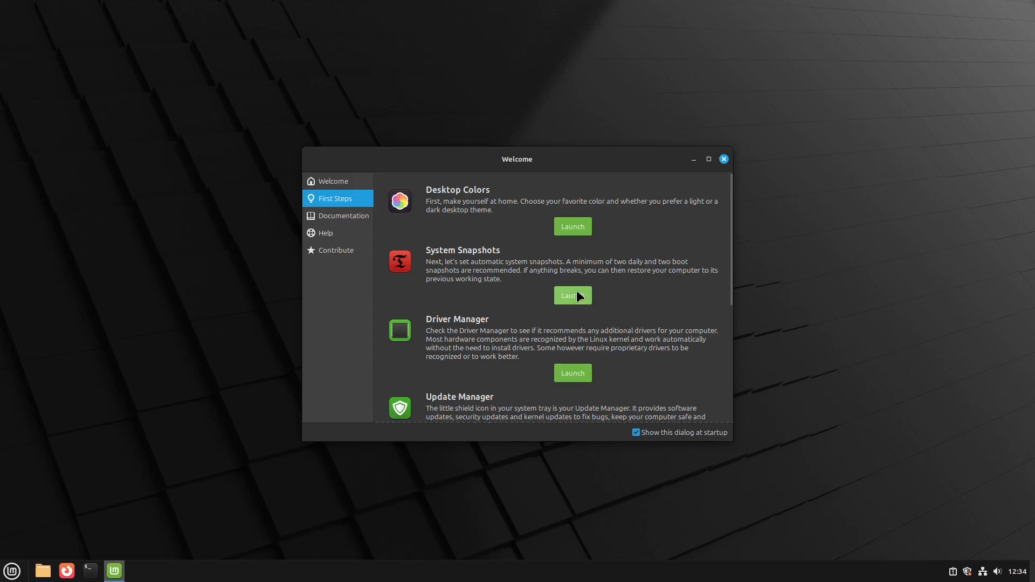
Launch Timeshift with the account password and choose rsync snapshots stored on sda1.
{"action": "left_click", "coordinate": [575, 294]}
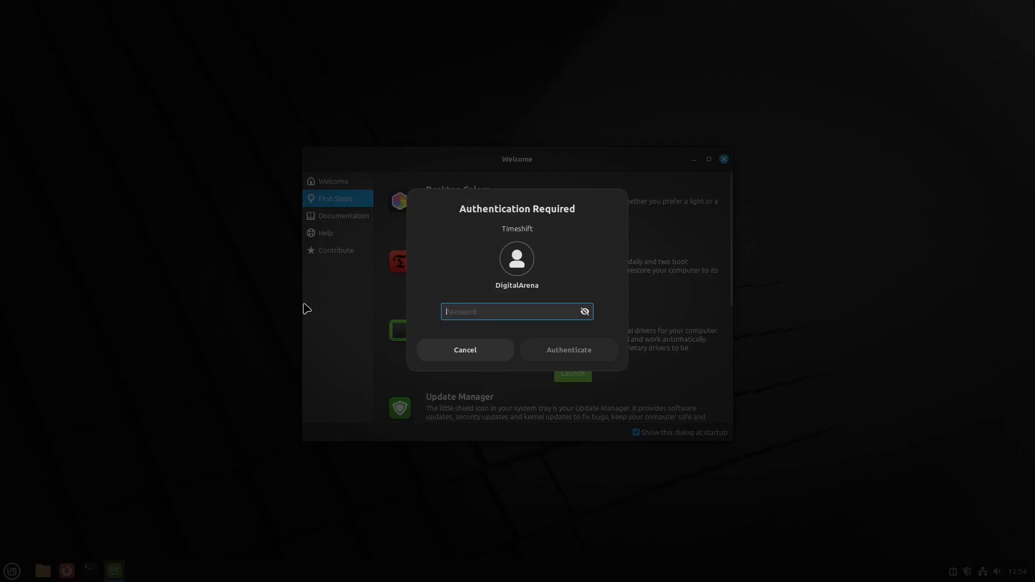
{"action": "type", "text": "********"}
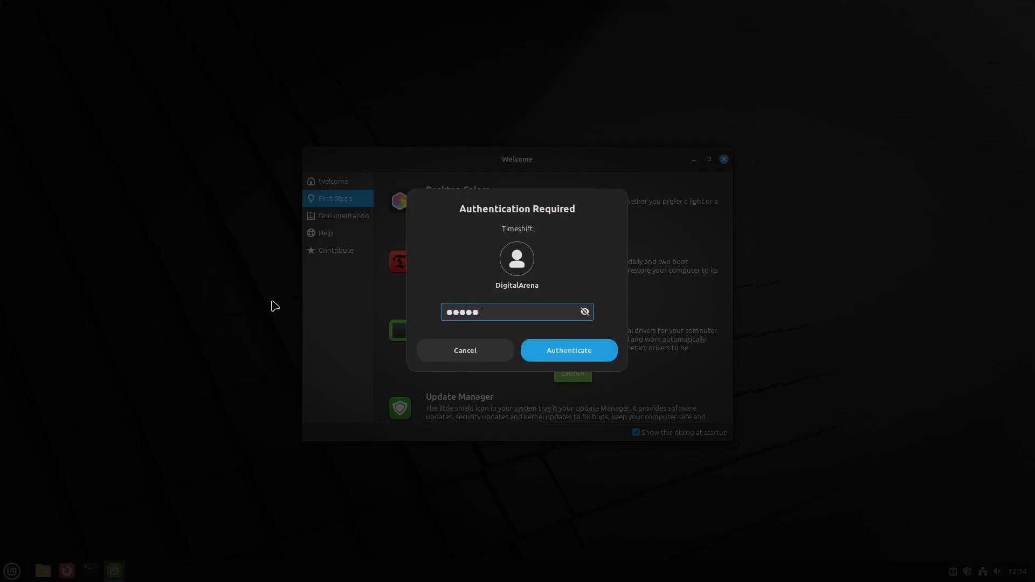
{"action": "type", "text": "**"}
{"action": "key", "text": "Return"}
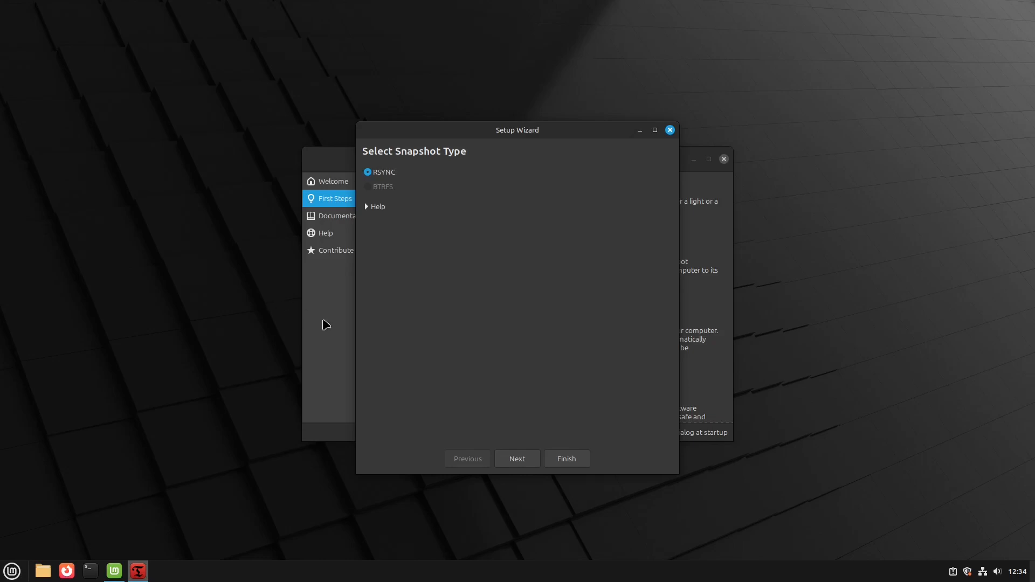
{"action": "left_click", "coordinate": [536, 460]}
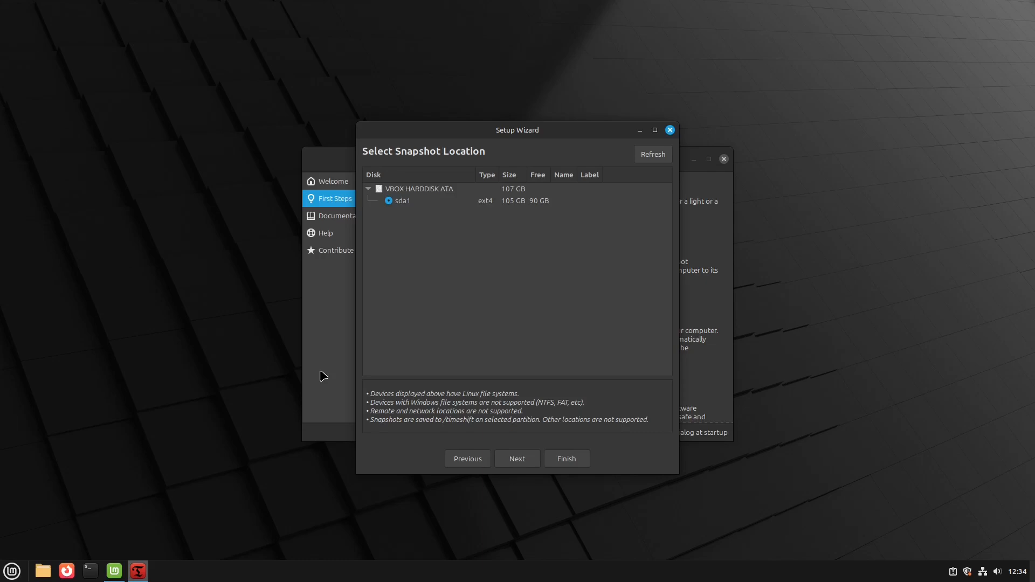
{"action": "left_click", "coordinate": [518, 459]}
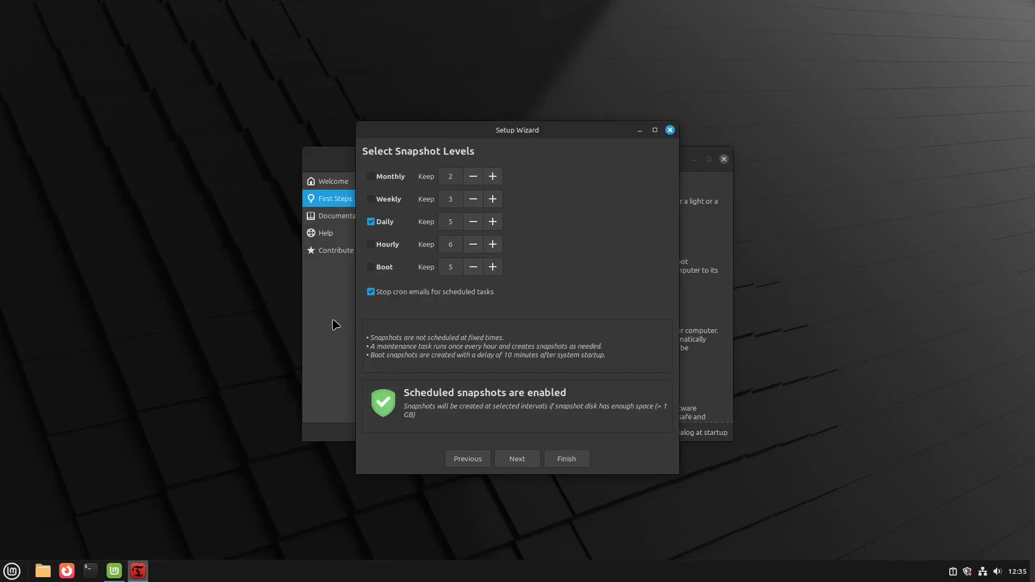
Replace daily with monthly snapshot levels and advance to the home-directory options.
{"action": "left_click", "coordinate": [373, 224]}
{"action": "left_click", "coordinate": [367, 180]}
{"action": "left_click", "coordinate": [516, 462]}
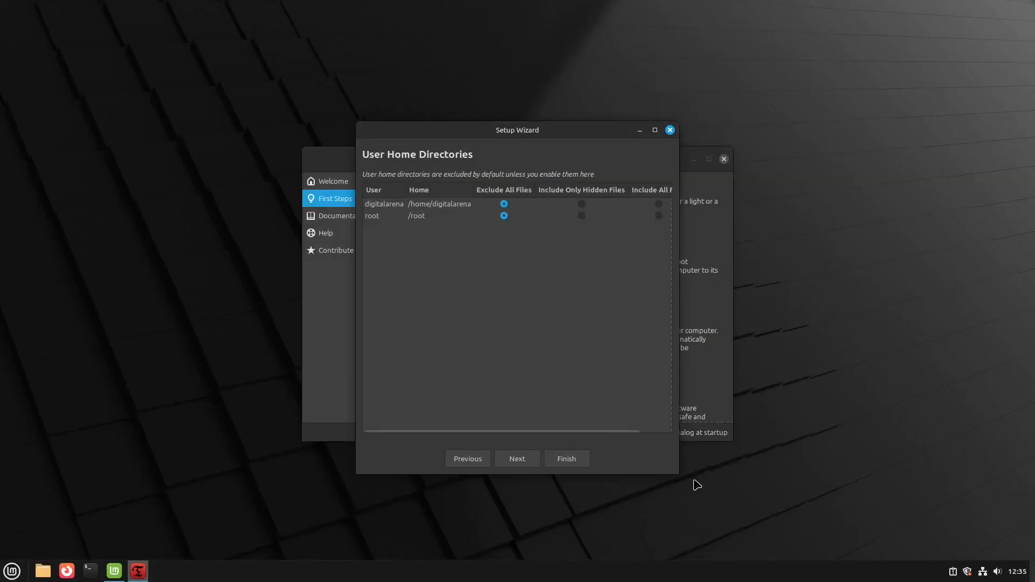
{"action": "left_click_drag", "start_coordinate": [673, 470], "coordinate": [746, 470]}
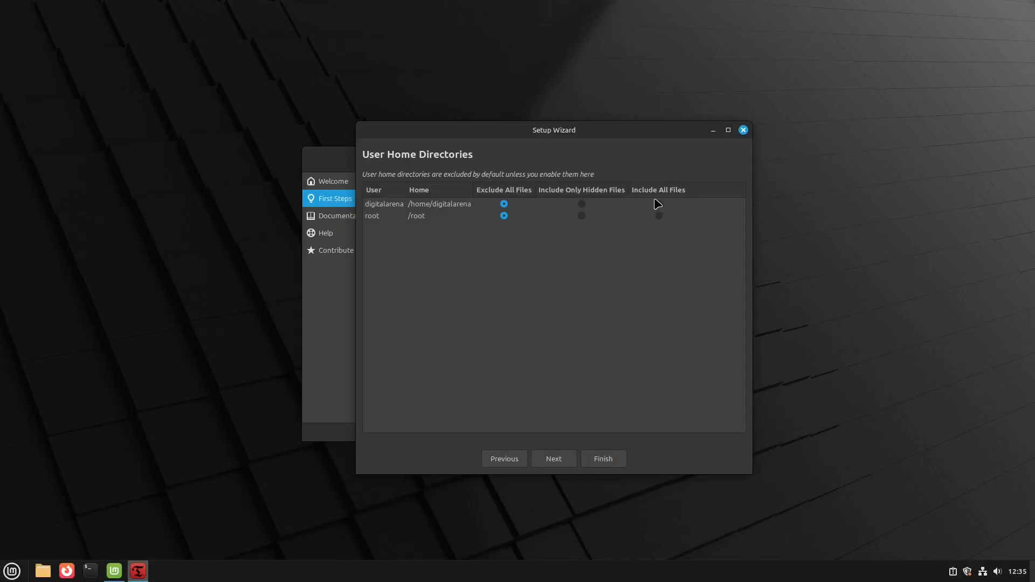
Include all files from both the user's and root home folders, then finish the wizard.
{"action": "left_click", "coordinate": [658, 203]}
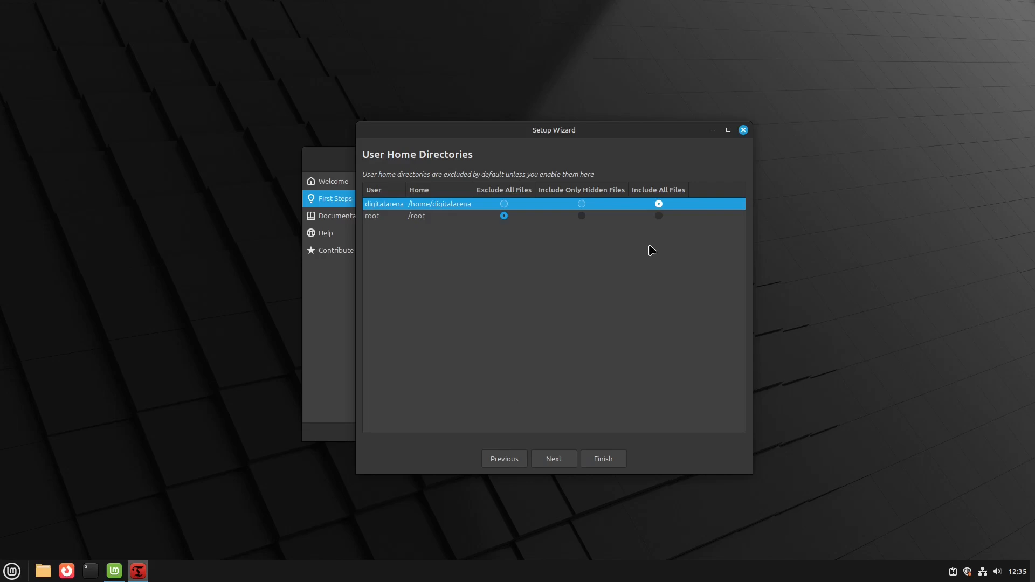
{"action": "left_click", "coordinate": [658, 215]}
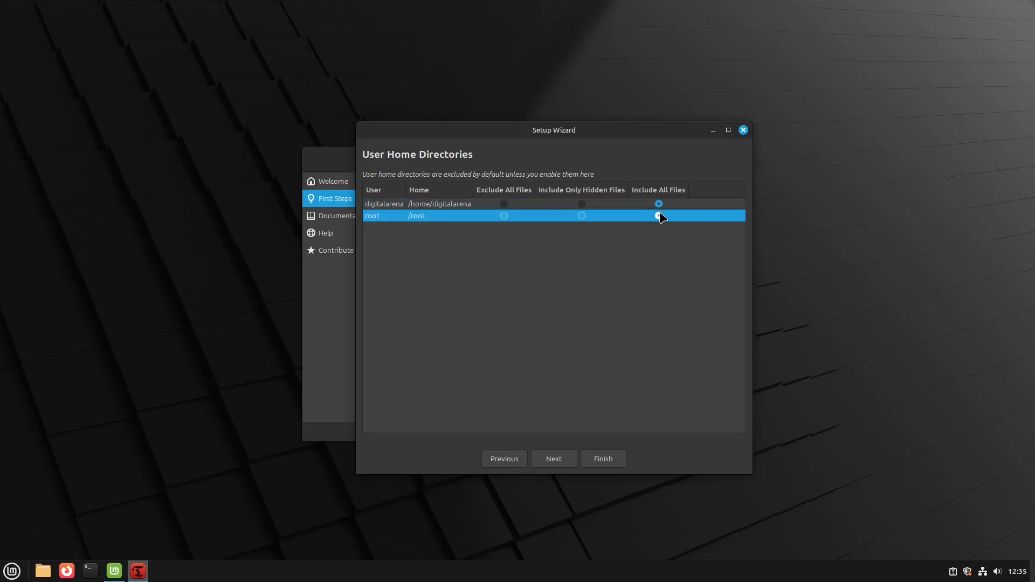
{"action": "left_click", "coordinate": [545, 462]}
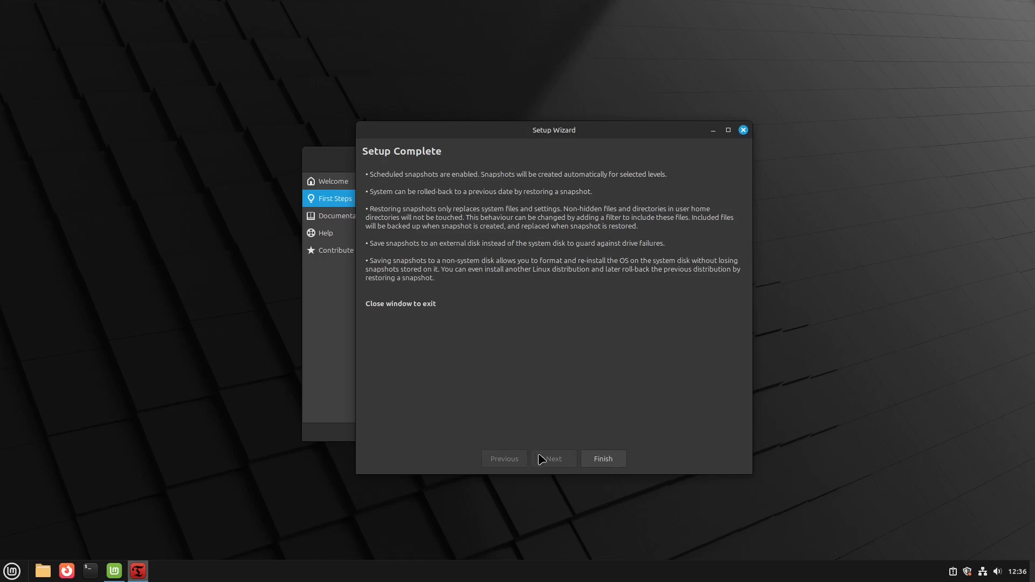
{"action": "left_click", "coordinate": [602, 459]}
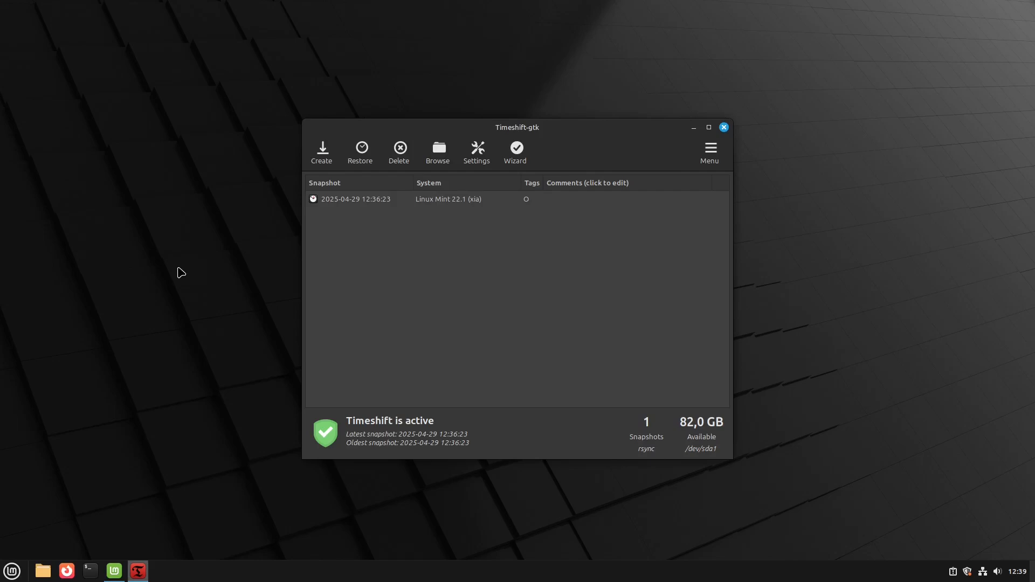
Give the snapshot the comment 'Linux Mint 1.0'.
{"action": "left_click", "coordinate": [597, 198]}
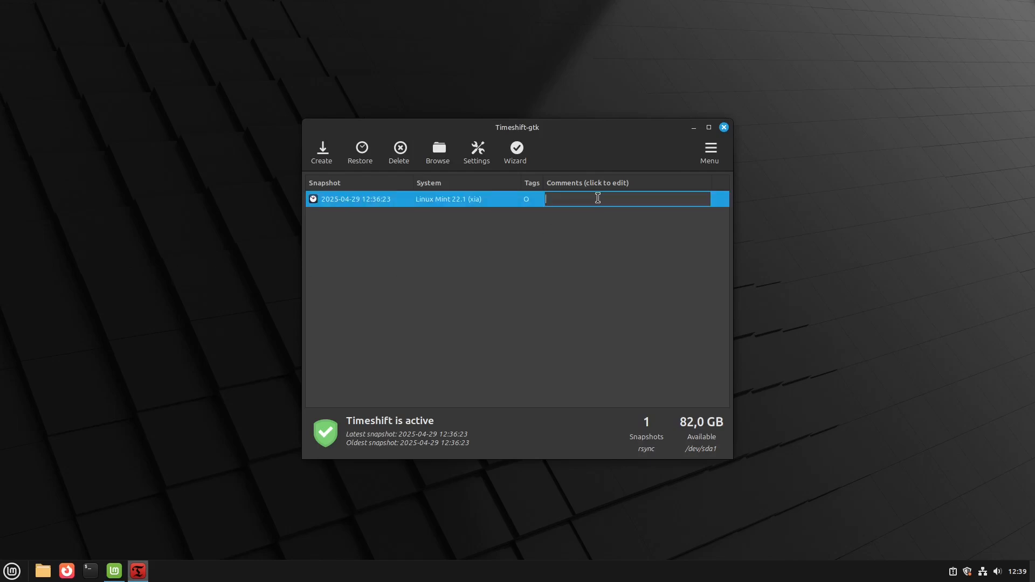
{"action": "type", "text": "Linux Mint 1.0"}
{"action": "key", "text": "Return"}
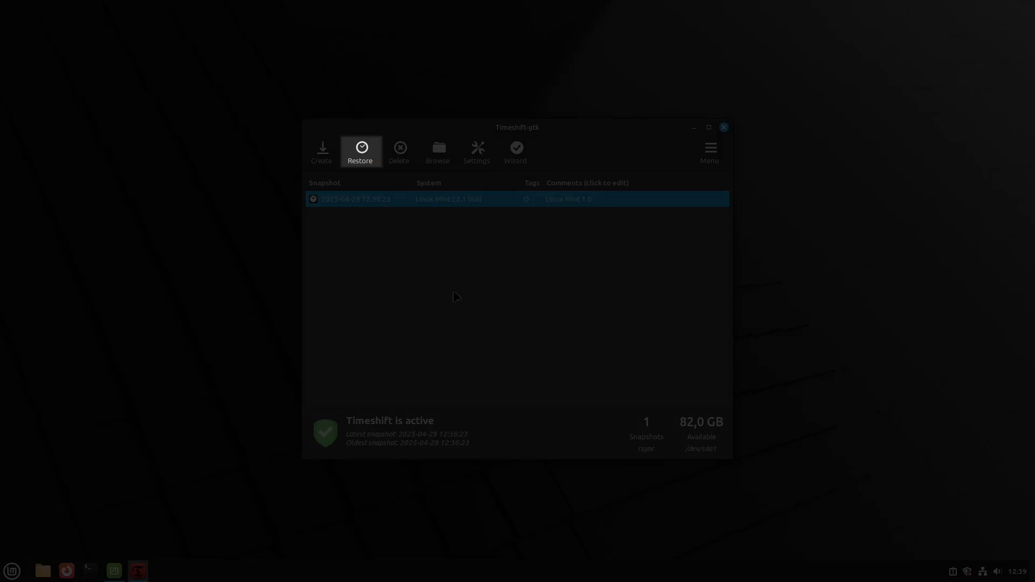
Restore the snapshot with /boot and /home on the root device, then log back in after reboot.
{"action": "left_click", "coordinate": [361, 153]}
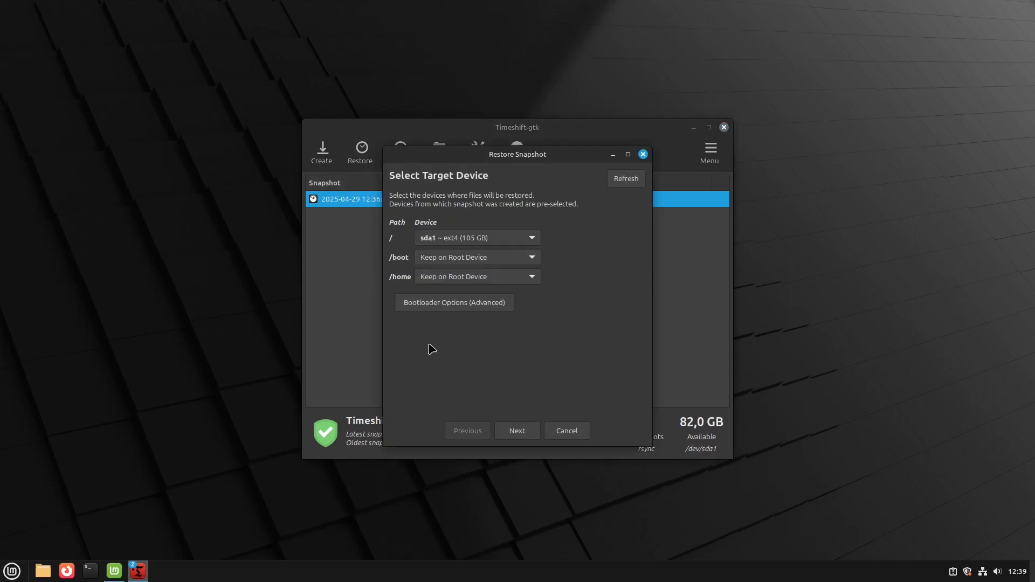
{"action": "left_click", "coordinate": [527, 257]}
{"action": "left_click", "coordinate": [527, 257]}
{"action": "left_click", "coordinate": [526, 276]}
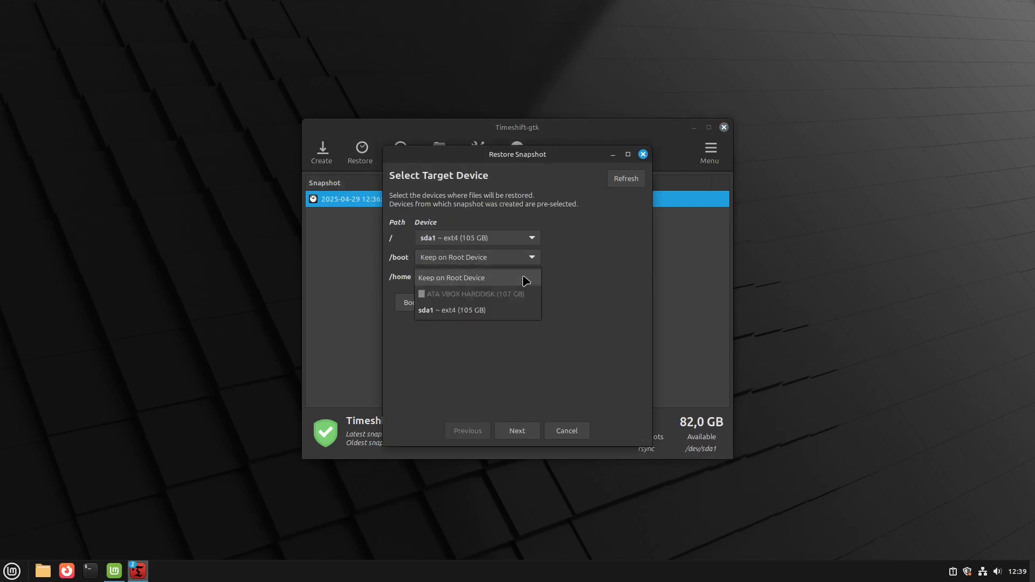
{"action": "left_click", "coordinate": [527, 276]}
{"action": "left_click", "coordinate": [513, 432]}
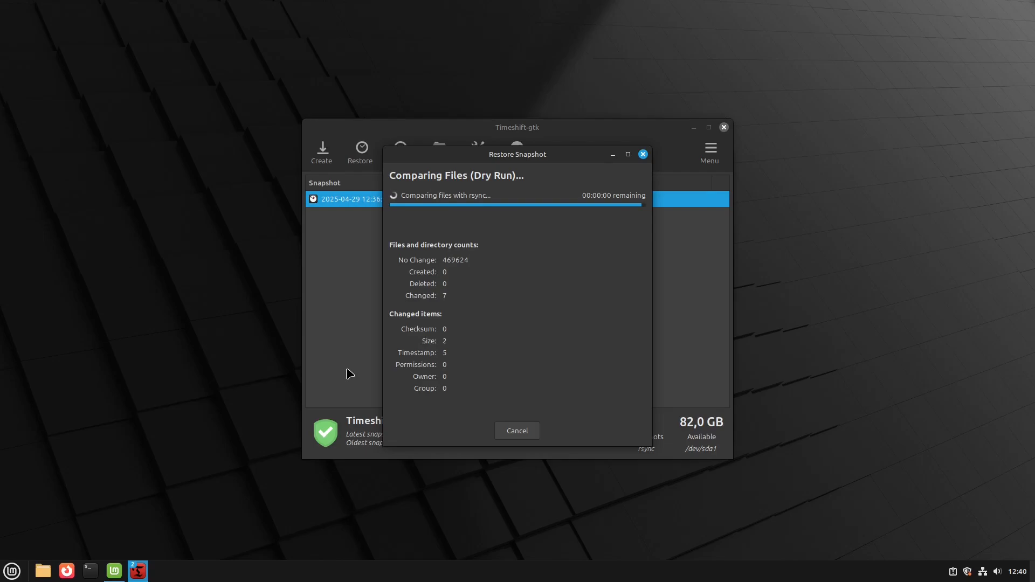
{"action": "left_click", "coordinate": [508, 430]}
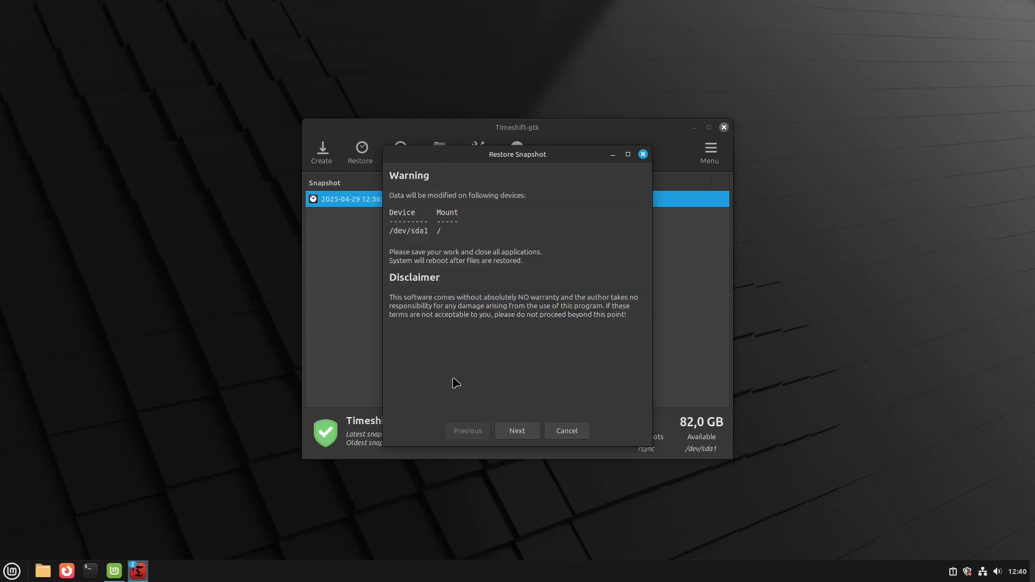
{"action": "left_click", "coordinate": [518, 429]}
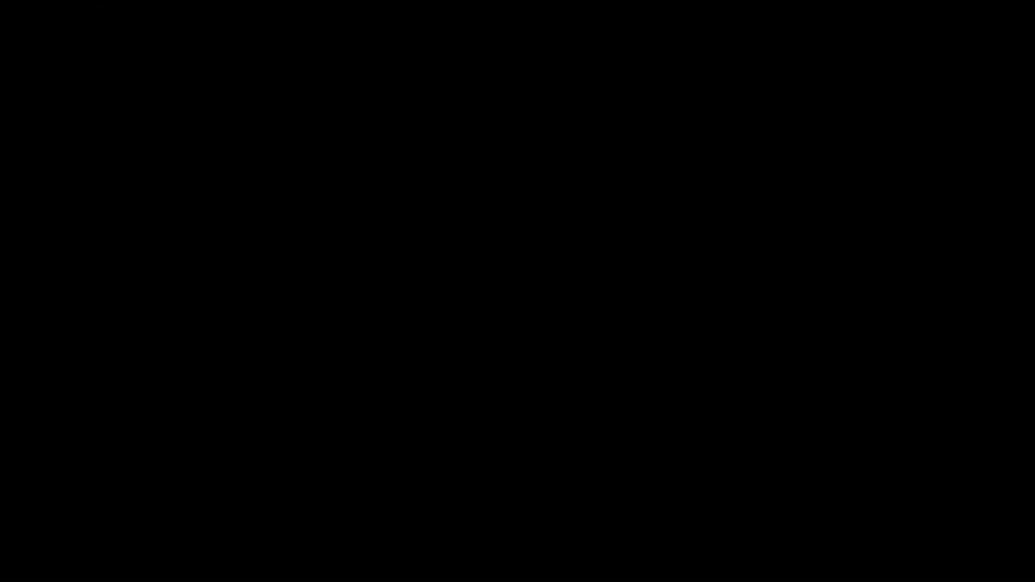
{"action": "type", "text": "**********"}
{"action": "key", "text": "Return"}
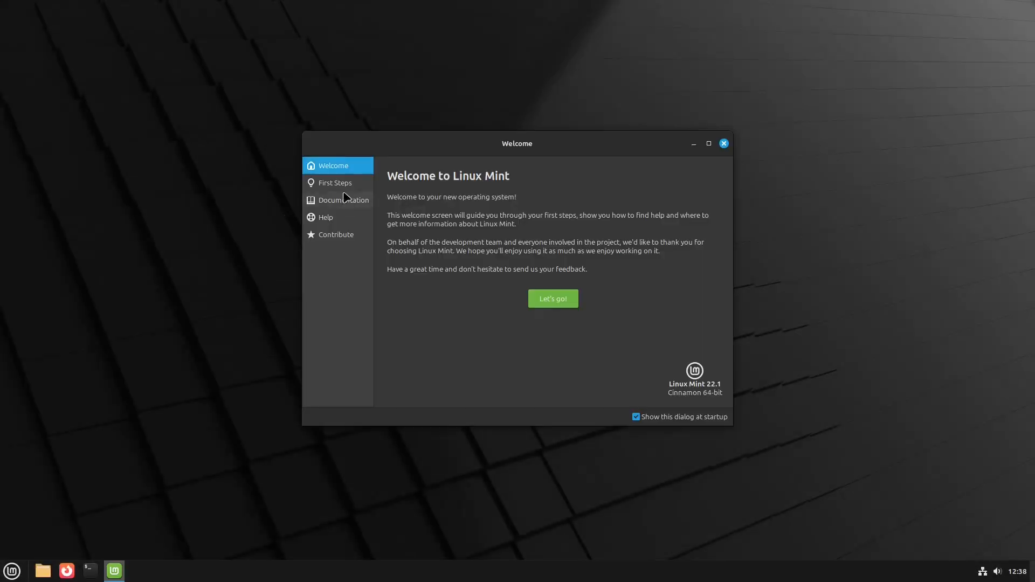
{"action": "left_click", "coordinate": [333, 185]}
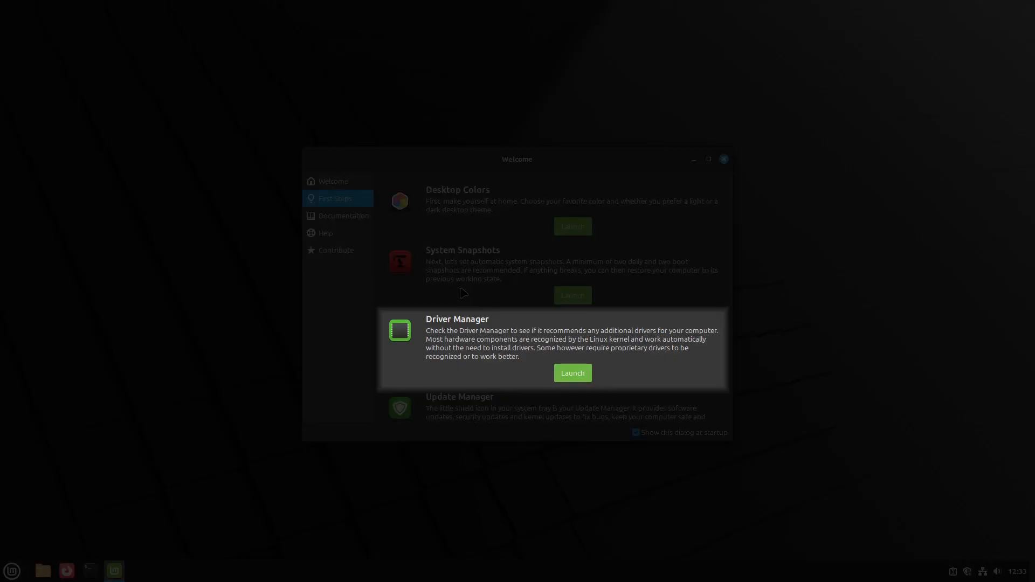
{"action": "left_click", "coordinate": [569, 376]}
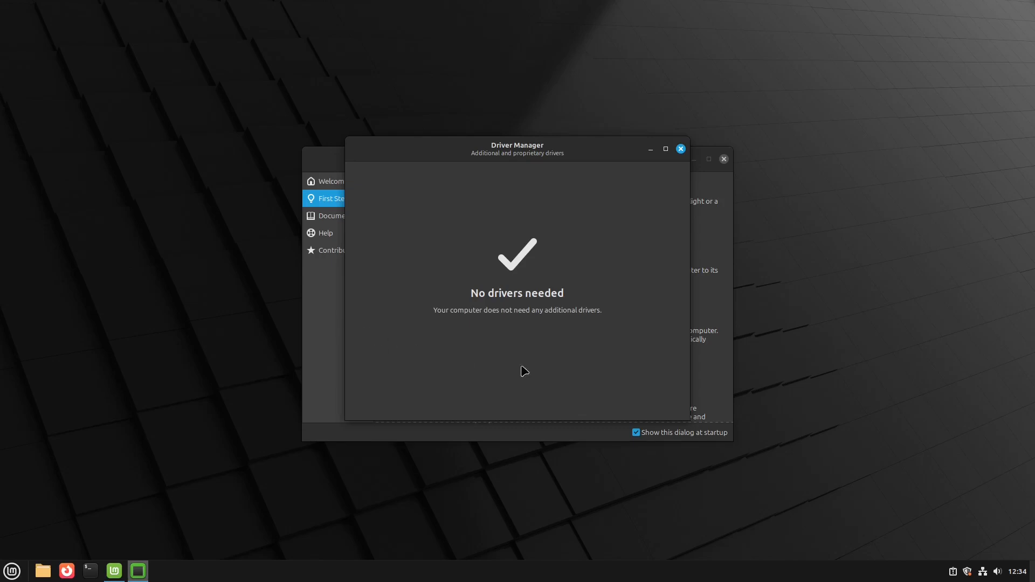
{"action": "left_click", "coordinate": [681, 149]}
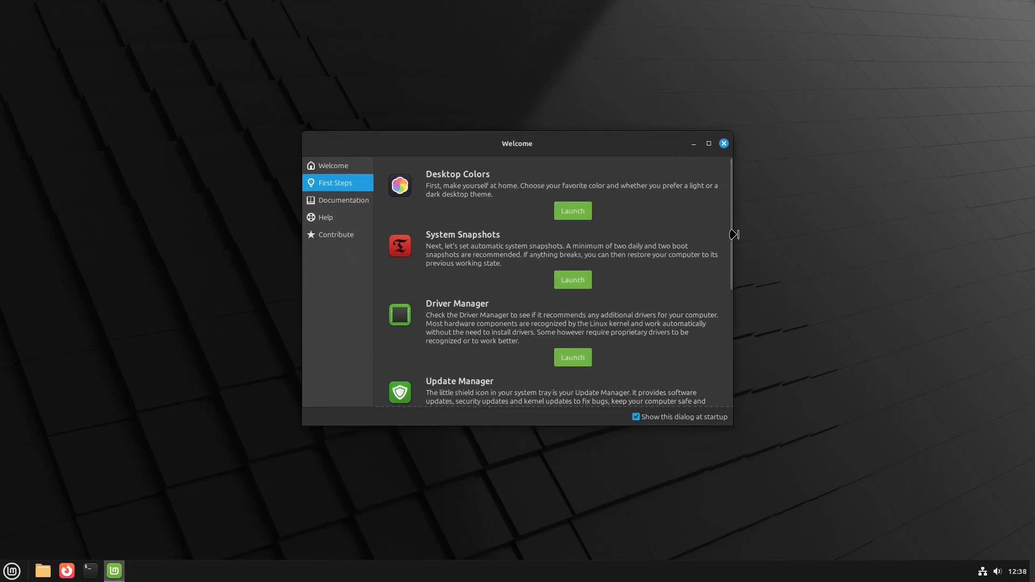
{"action": "left_click_drag", "start_coordinate": [735, 233], "coordinate": [736, 345]}
{"action": "scroll", "coordinate": [706, 313], "scroll_direction": "down", "scroll_amount": 1}
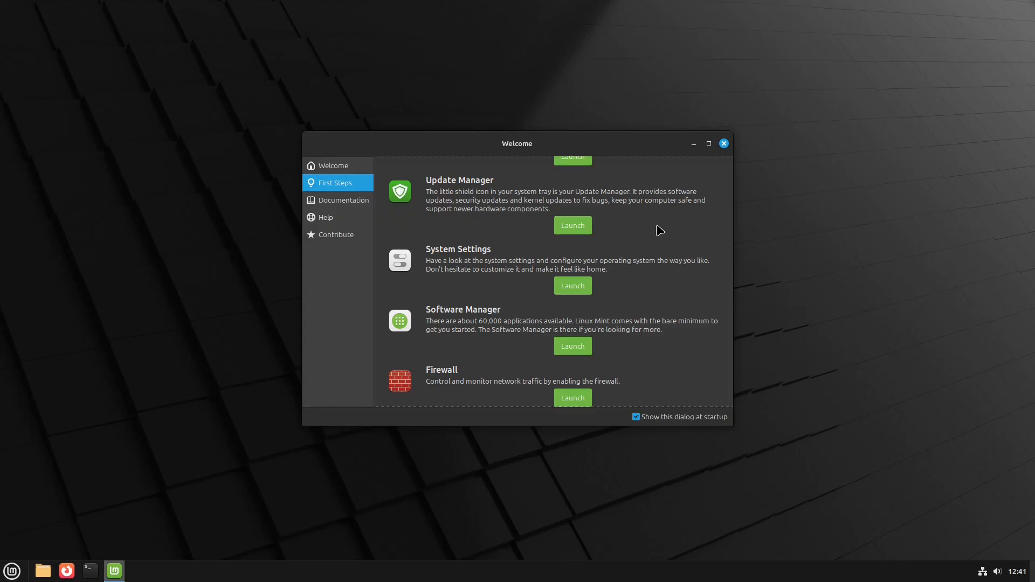
Apply Update Manager's own new version, authorising with the account password.
{"action": "left_click", "coordinate": [581, 229]}
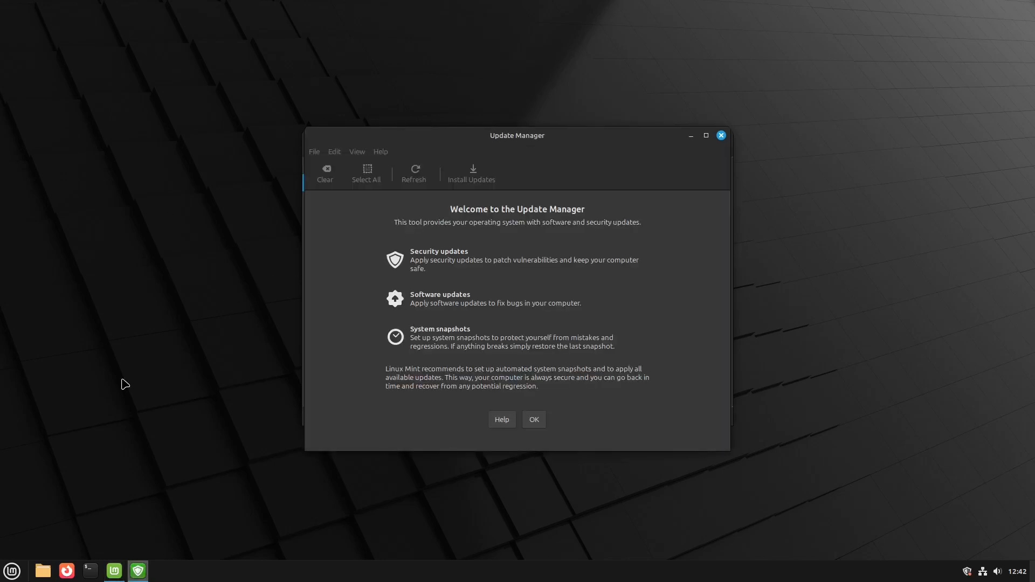
{"action": "left_click", "coordinate": [533, 420]}
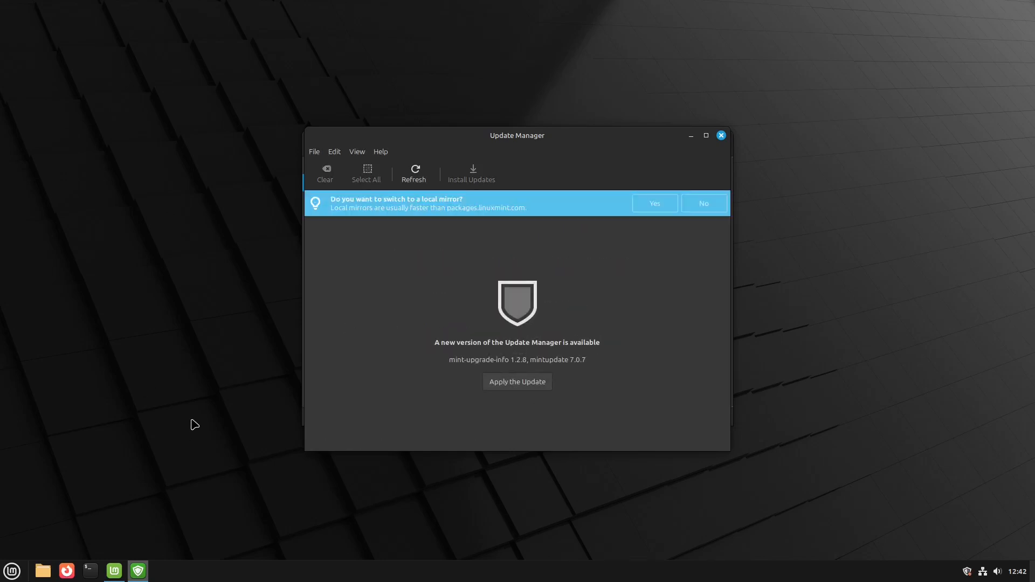
{"action": "left_click", "coordinate": [515, 383]}
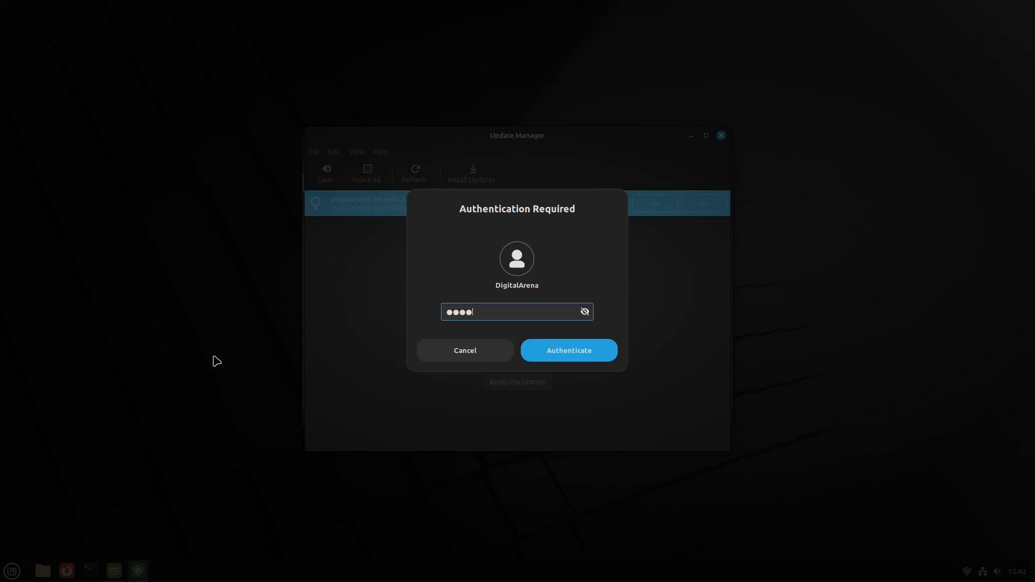
{"action": "type", "text": "●●●●●●●●●●"}
{"action": "key", "text": "Return"}
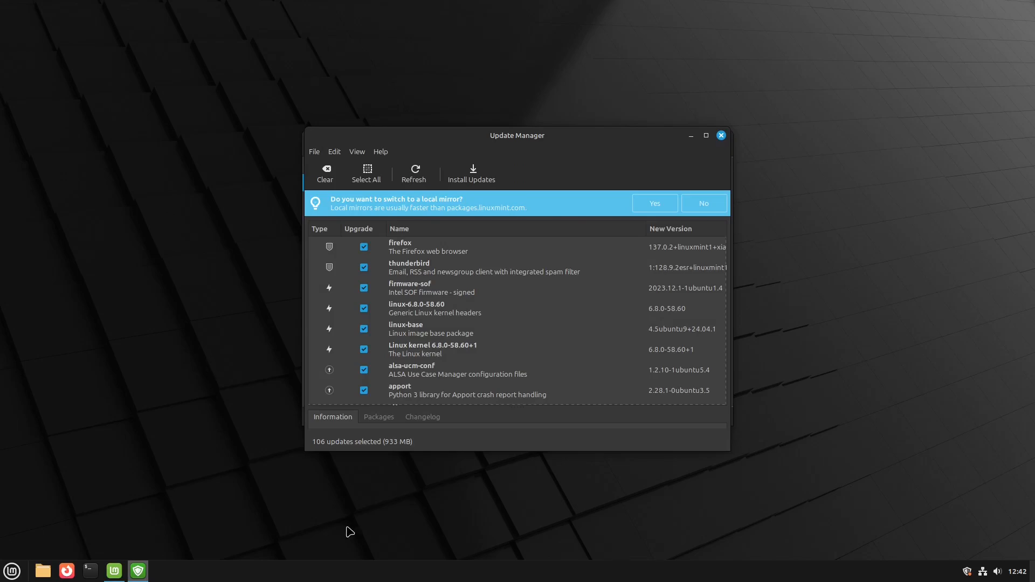
Install all 106 available system updates, authorising with the account password.
{"action": "scroll", "coordinate": [555, 295], "scroll_direction": "down", "scroll_amount": 3}
{"action": "scroll", "coordinate": [557, 297], "scroll_direction": "down", "scroll_amount": 10}
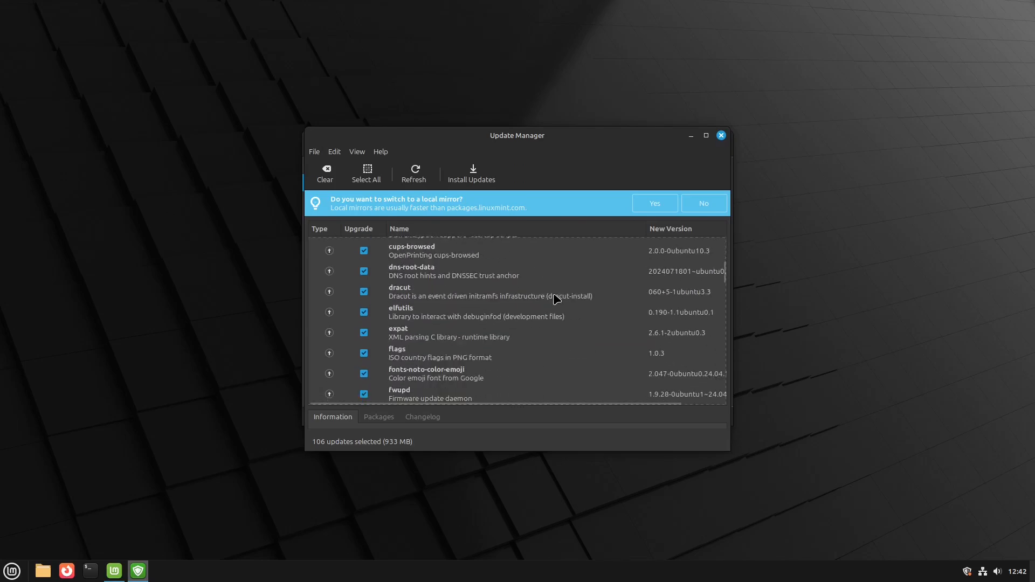
{"action": "scroll", "coordinate": [556, 299], "scroll_direction": "down", "scroll_amount": 15}
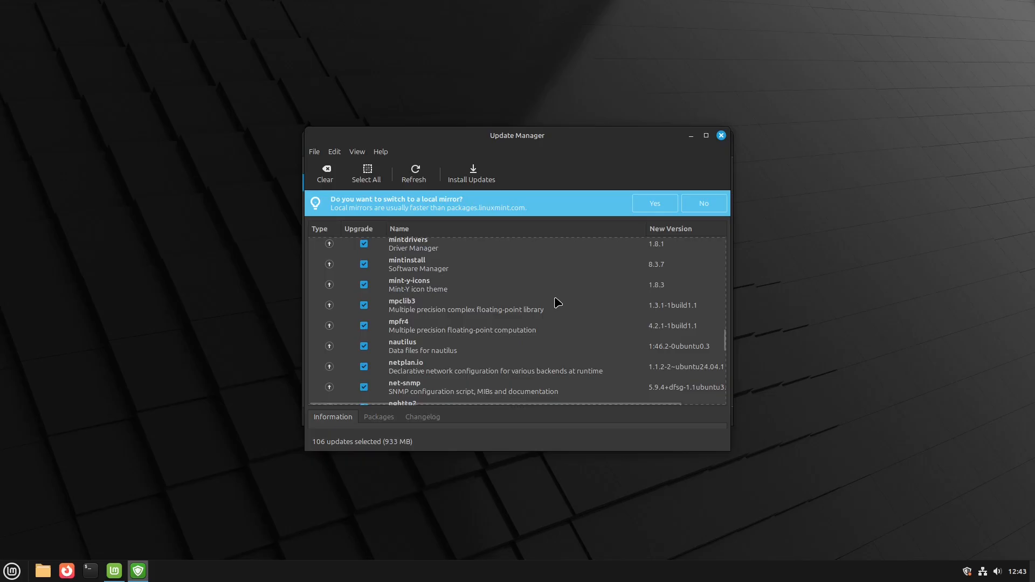
{"action": "scroll", "coordinate": [555, 301], "scroll_direction": "down", "scroll_amount": 3}
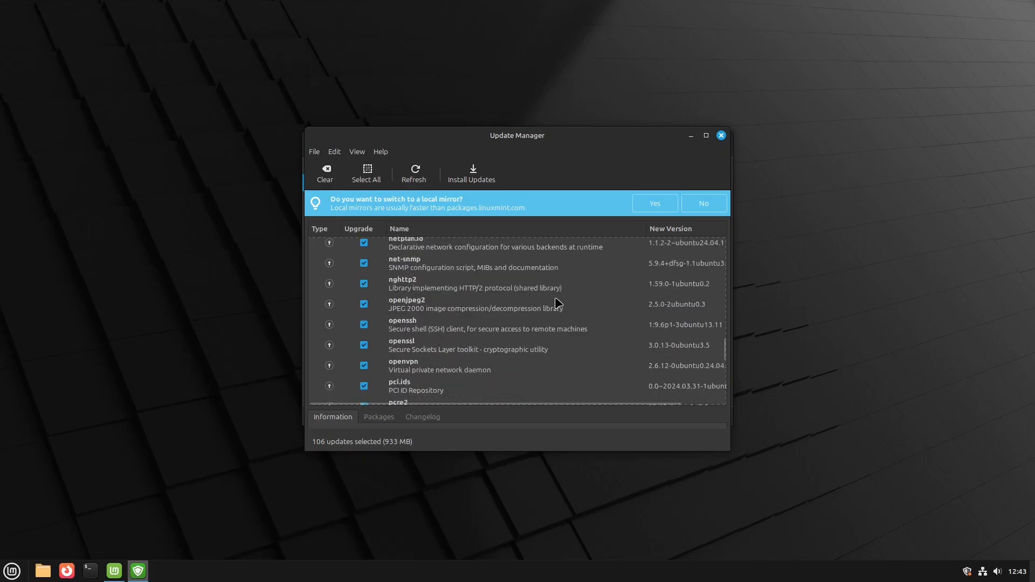
{"action": "scroll", "coordinate": [558, 303], "scroll_direction": "down", "scroll_amount": 6}
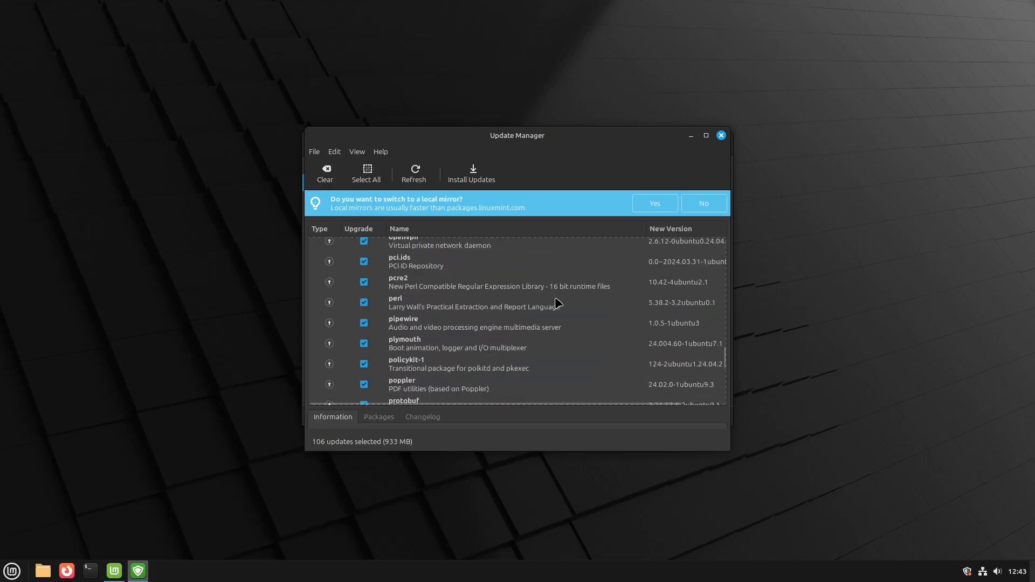
{"action": "scroll", "coordinate": [558, 303], "scroll_direction": "down", "scroll_amount": 15}
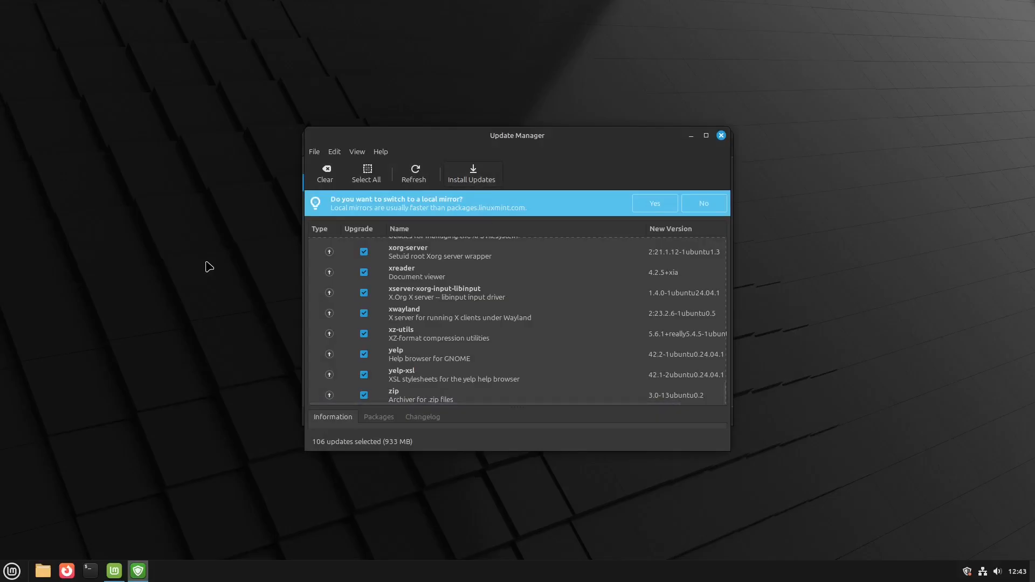
{"action": "type", "text": "••••••••••"}
{"action": "key", "text": "Return"}
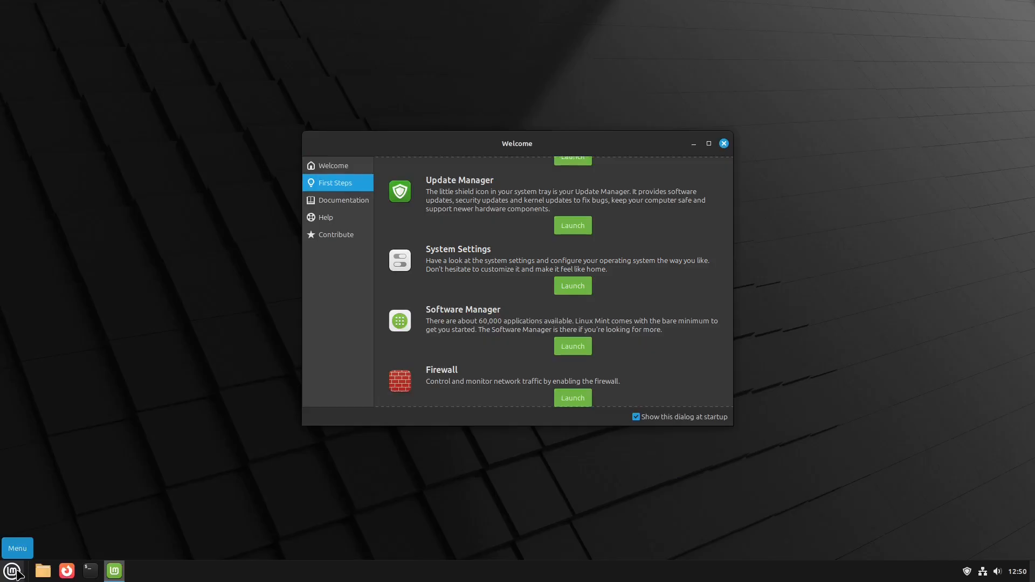
{"action": "left_click", "coordinate": [12, 572]}
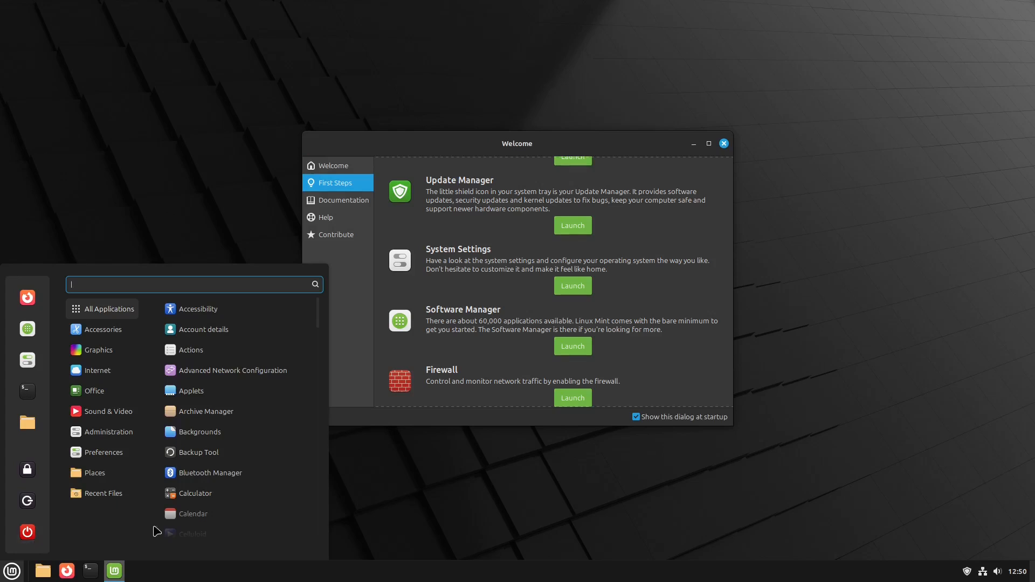
{"action": "left_click", "coordinate": [452, 477]}
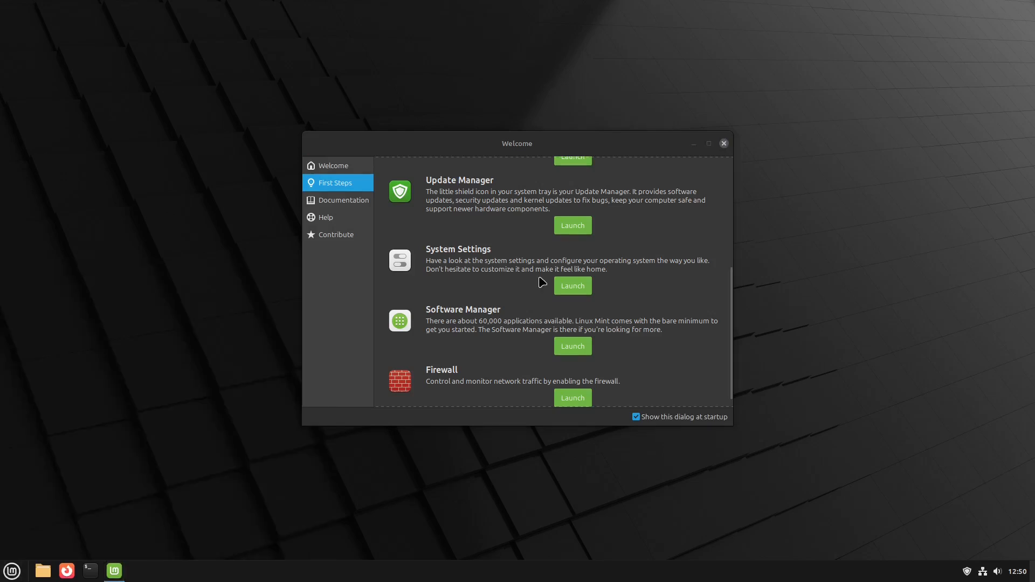
{"action": "left_click", "coordinate": [561, 289]}
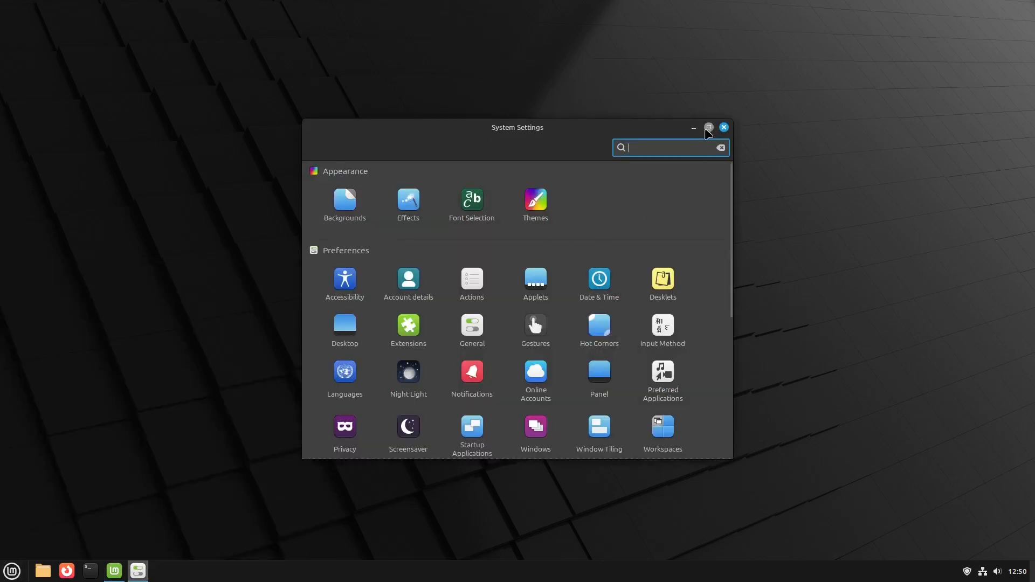
{"action": "left_click", "coordinate": [708, 127]}
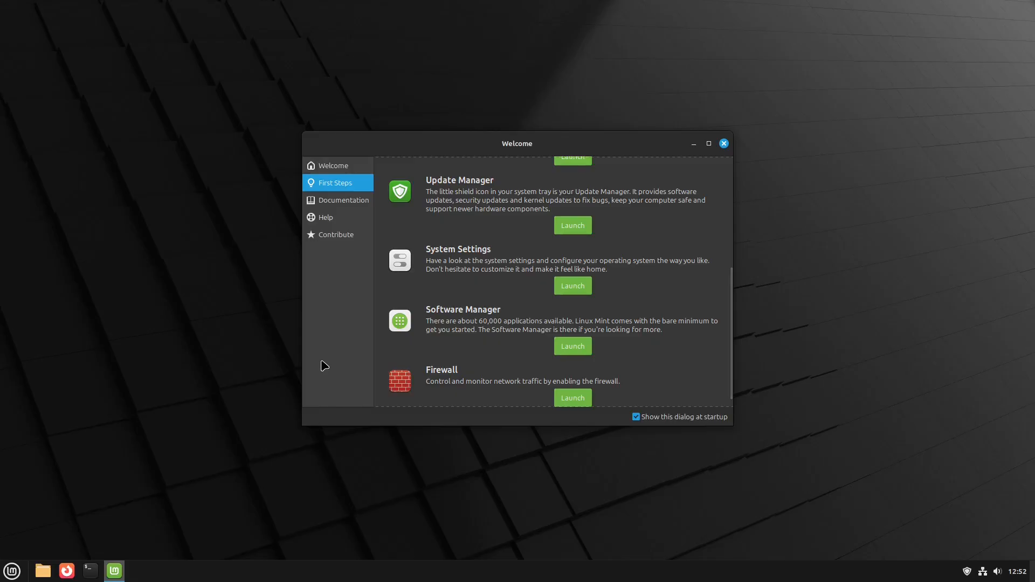
{"action": "left_click", "coordinate": [558, 350]}
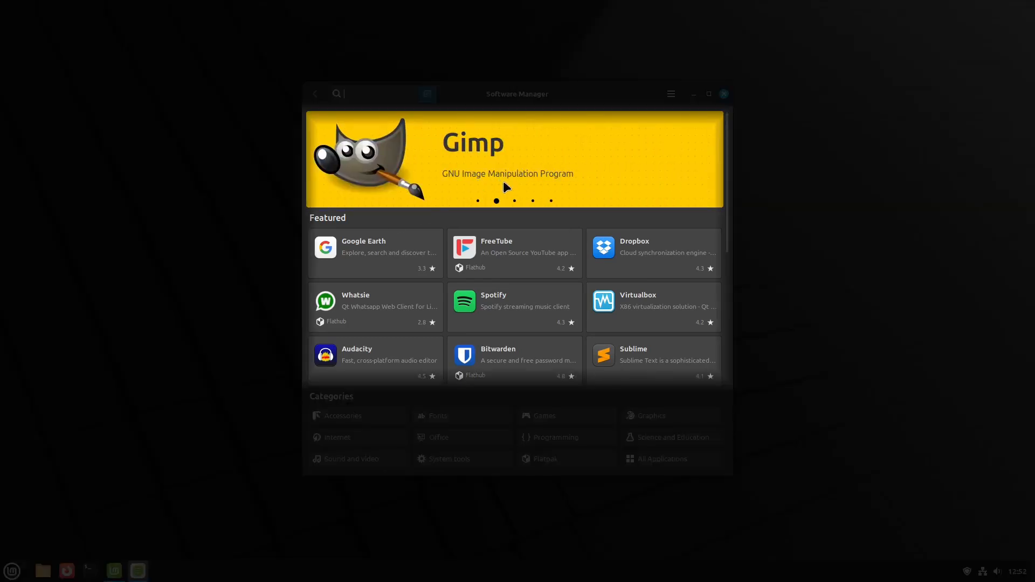
Cycle the featured banner through Telegram, Filezilla and Whatsie, then open Virtualbox's details page.
{"action": "left_click", "coordinate": [515, 201]}
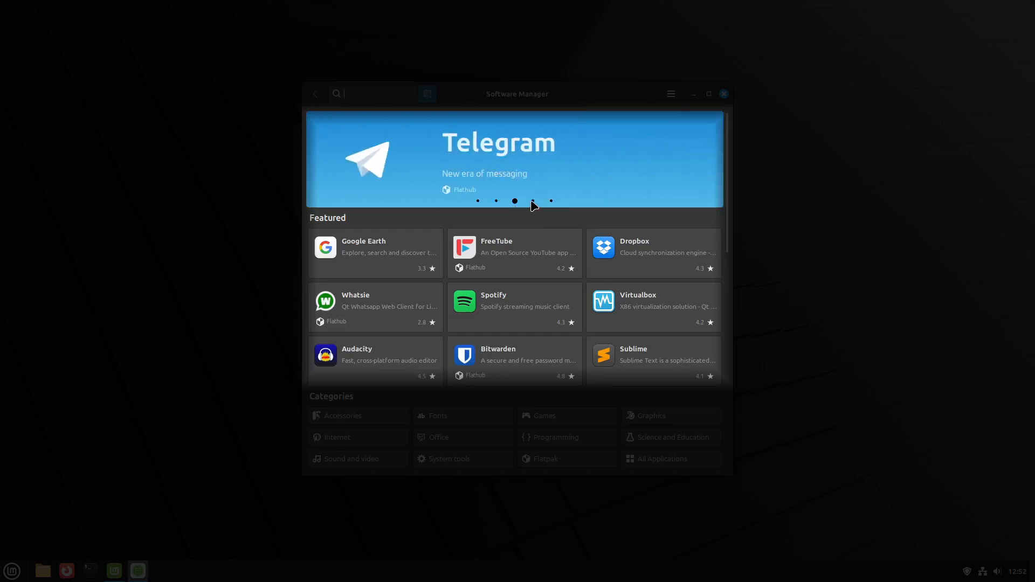
{"action": "left_click", "coordinate": [531, 202]}
{"action": "left_click", "coordinate": [551, 201]}
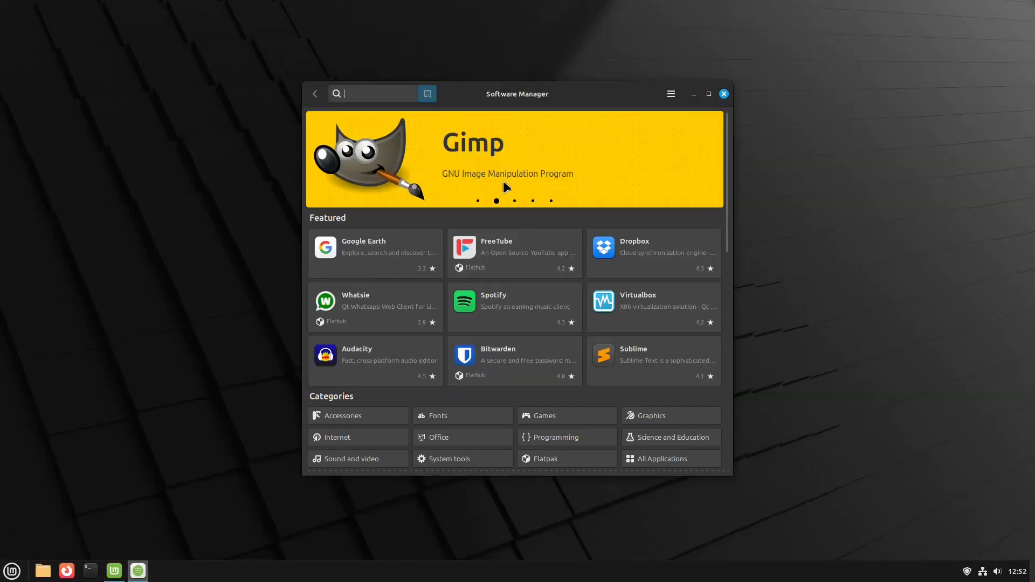
{"action": "left_click", "coordinate": [514, 201]}
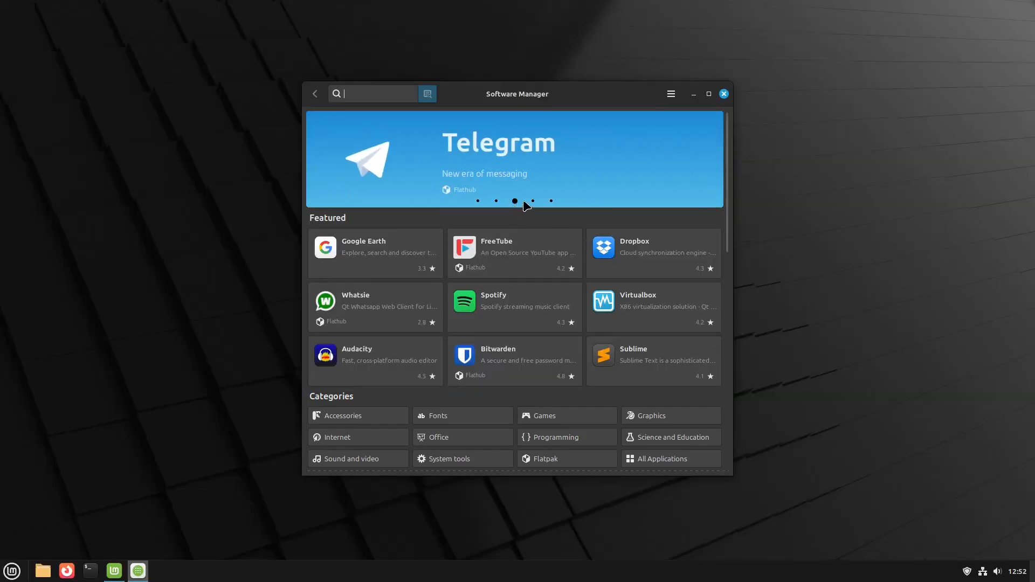
{"action": "left_click", "coordinate": [532, 201]}
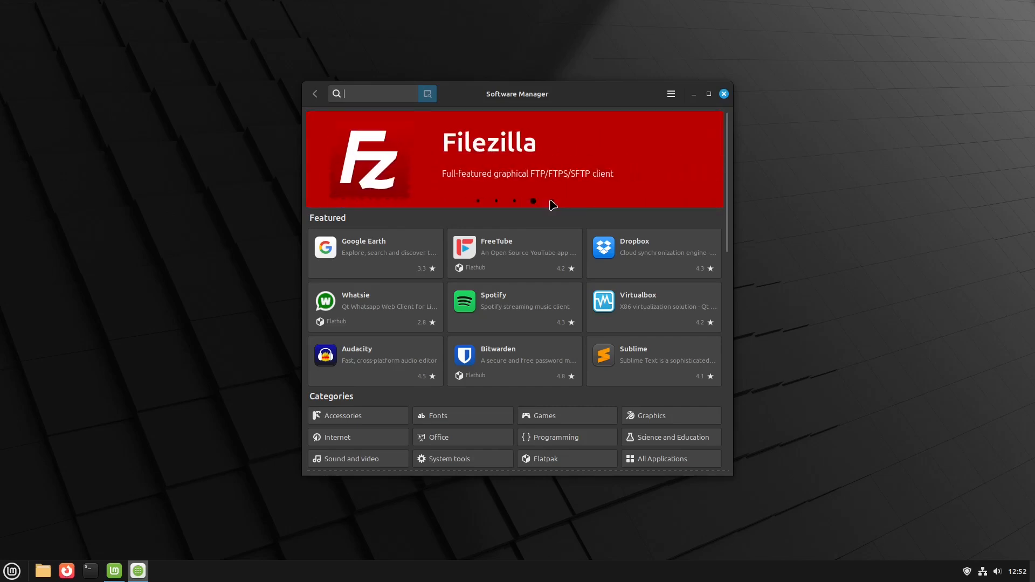
{"action": "left_click", "coordinate": [550, 202]}
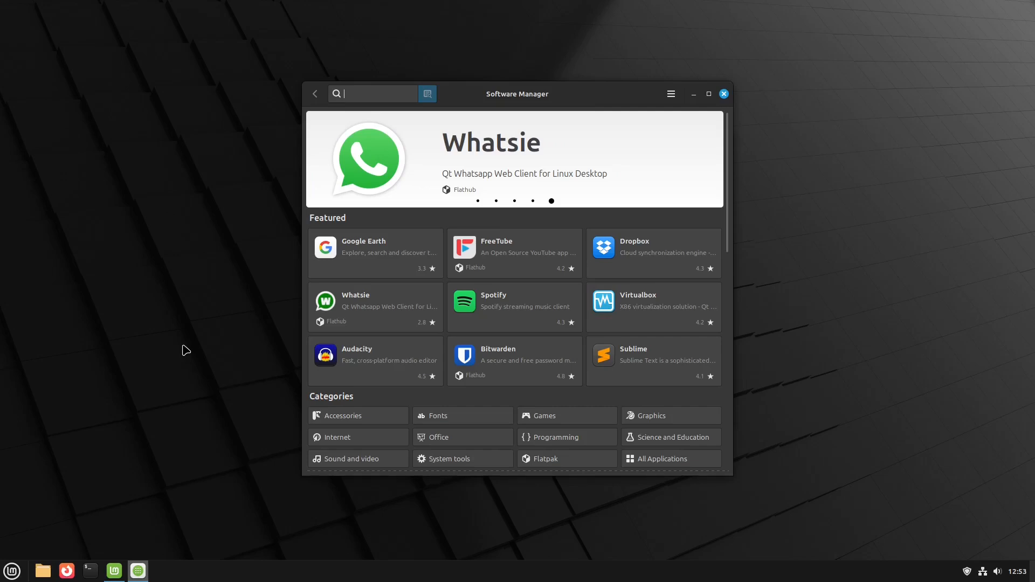
{"action": "left_click", "coordinate": [637, 306]}
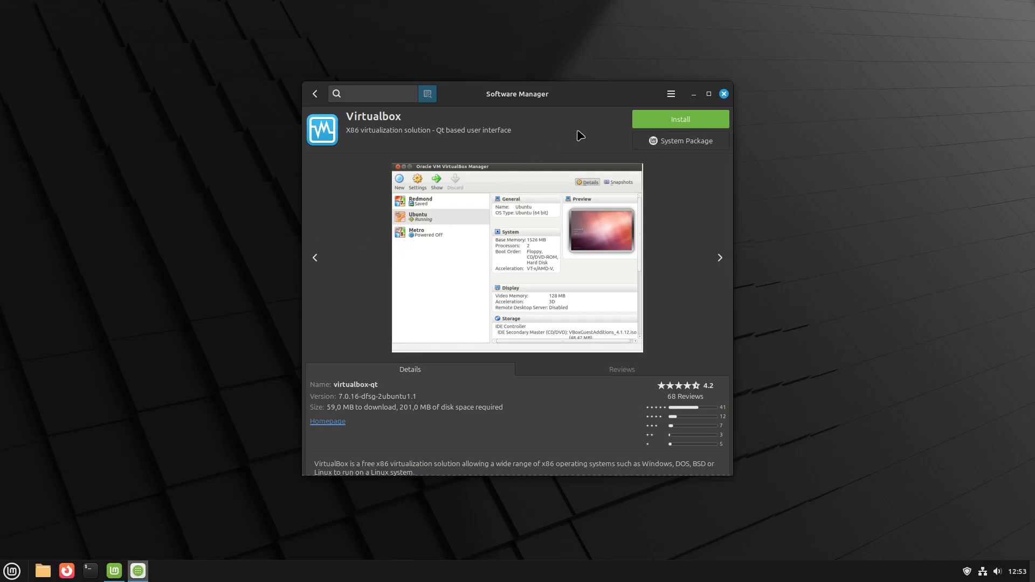
Install Virtualbox with its additional packages, authorising with the account password.
{"action": "left_click", "coordinate": [653, 119]}
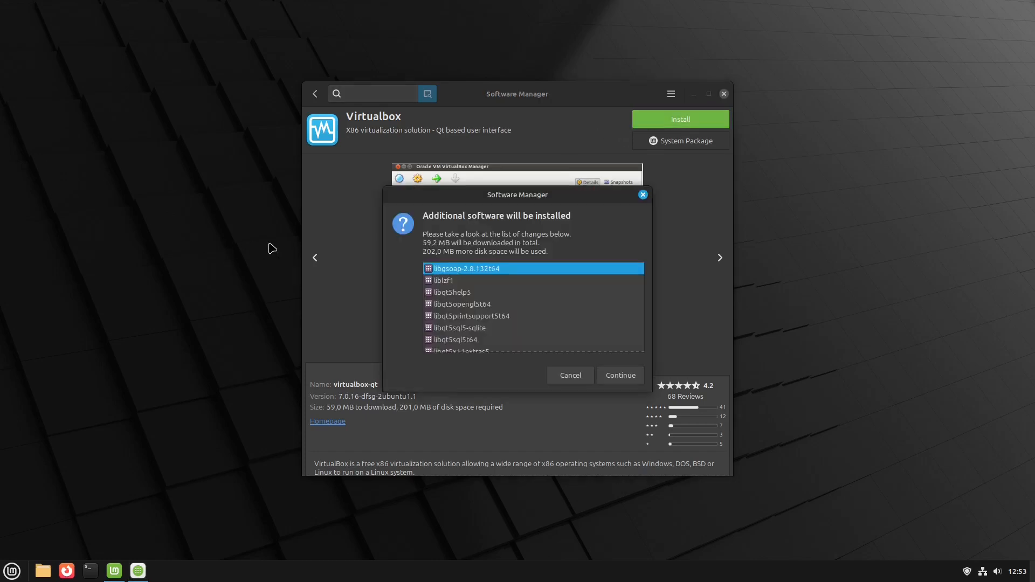
{"action": "left_click", "coordinate": [620, 378]}
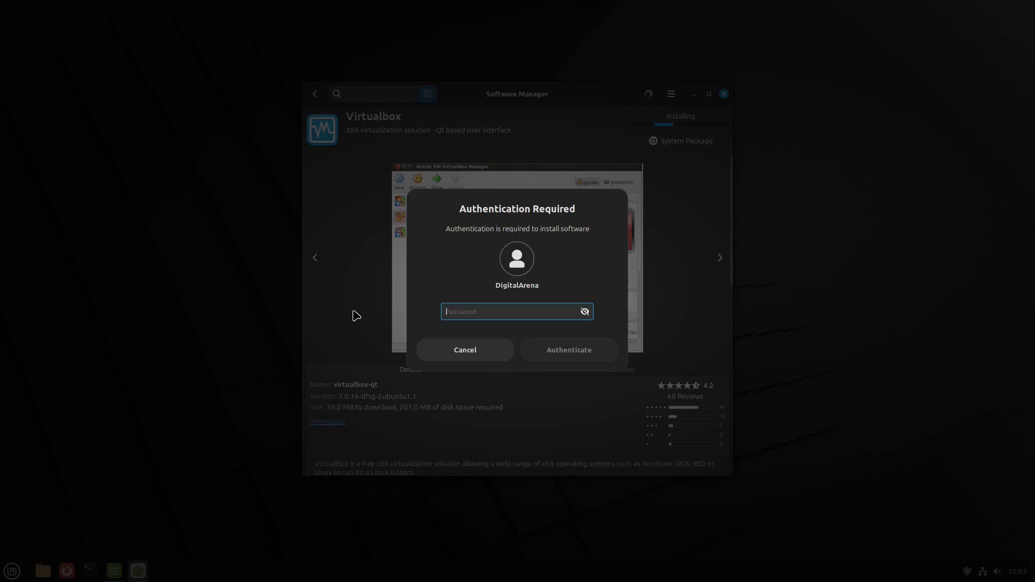
{"action": "type", "text": "******"}
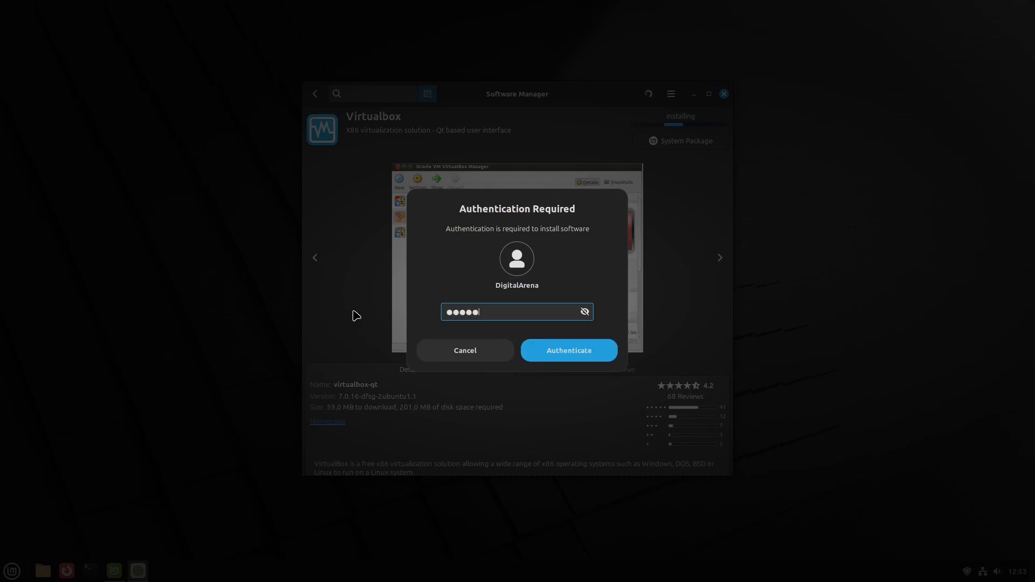
{"action": "type", "text": "****"}
{"action": "key", "text": "Return"}
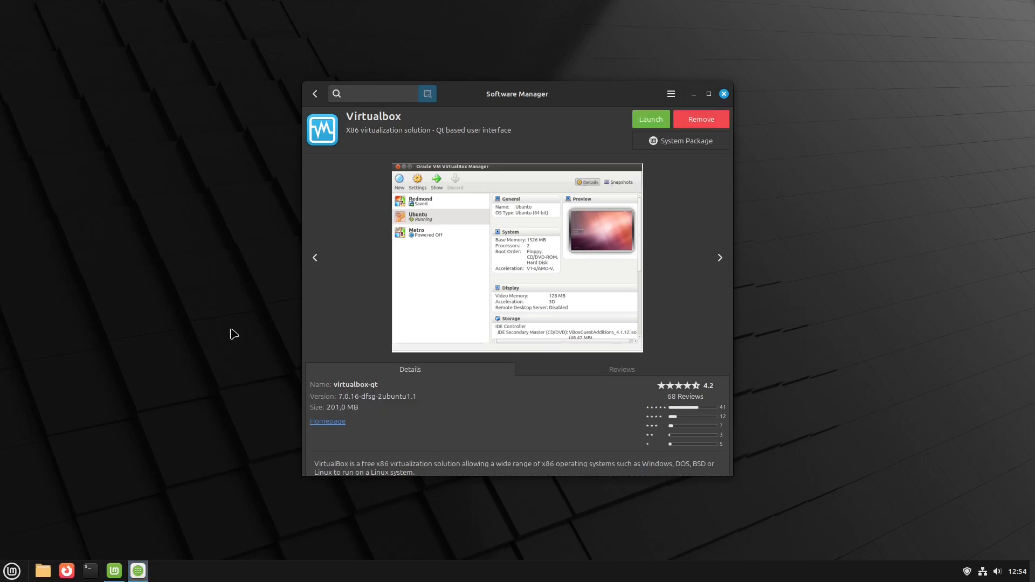
{"action": "left_click", "coordinate": [12, 571]}
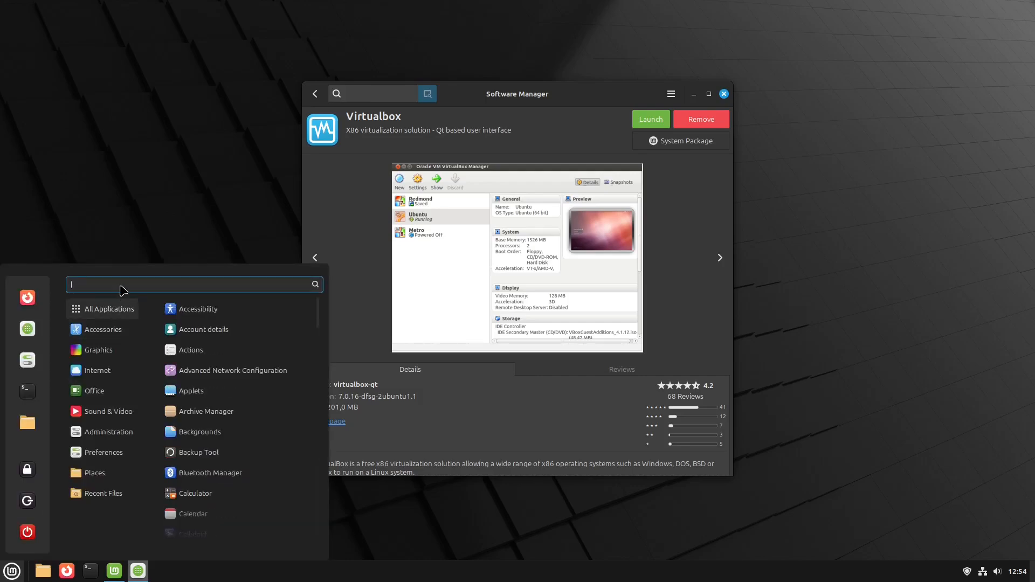
{"action": "type", "text": "vir"}
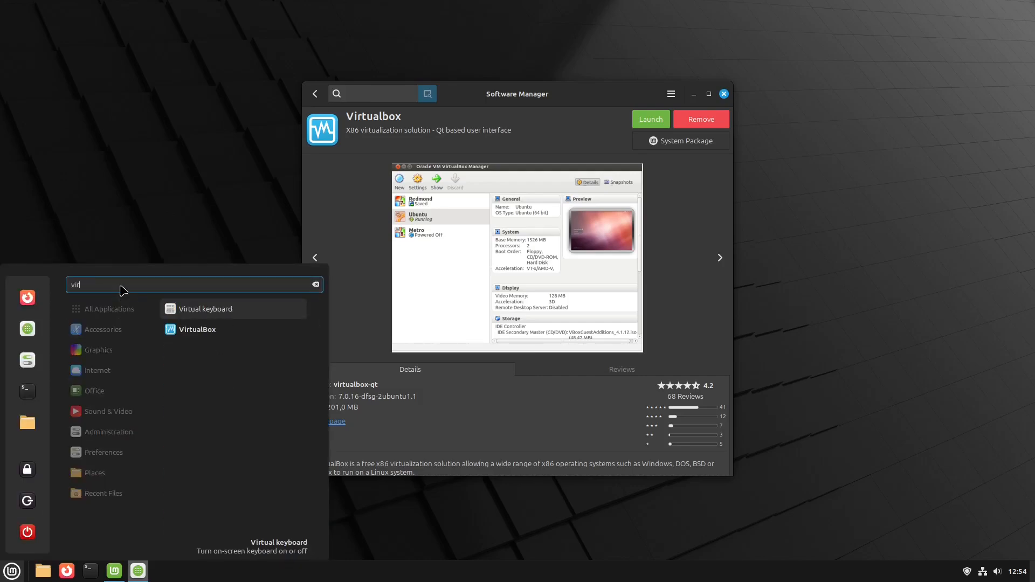
{"action": "left_click", "coordinate": [210, 331]}
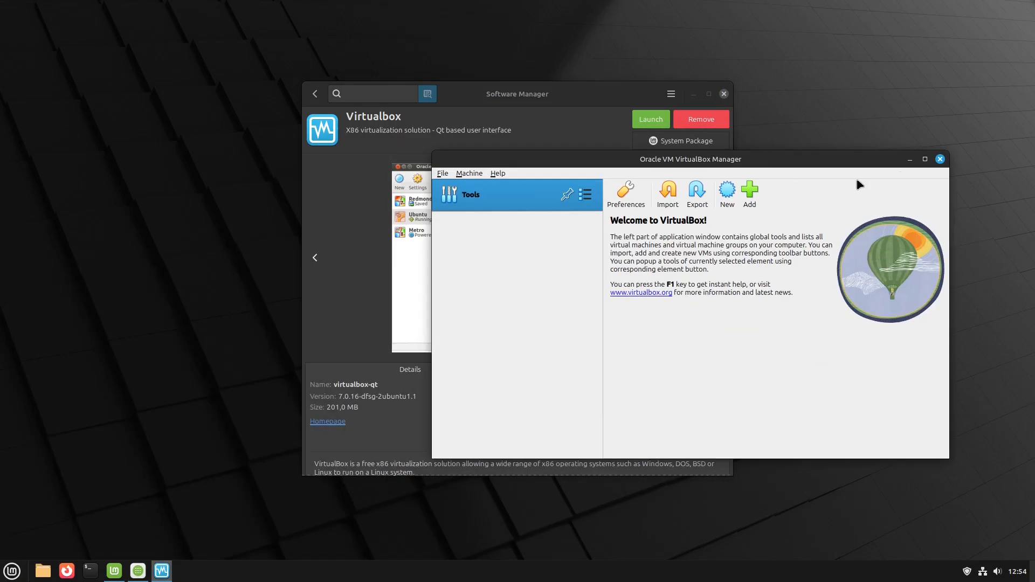
{"action": "left_click", "coordinate": [940, 171]}
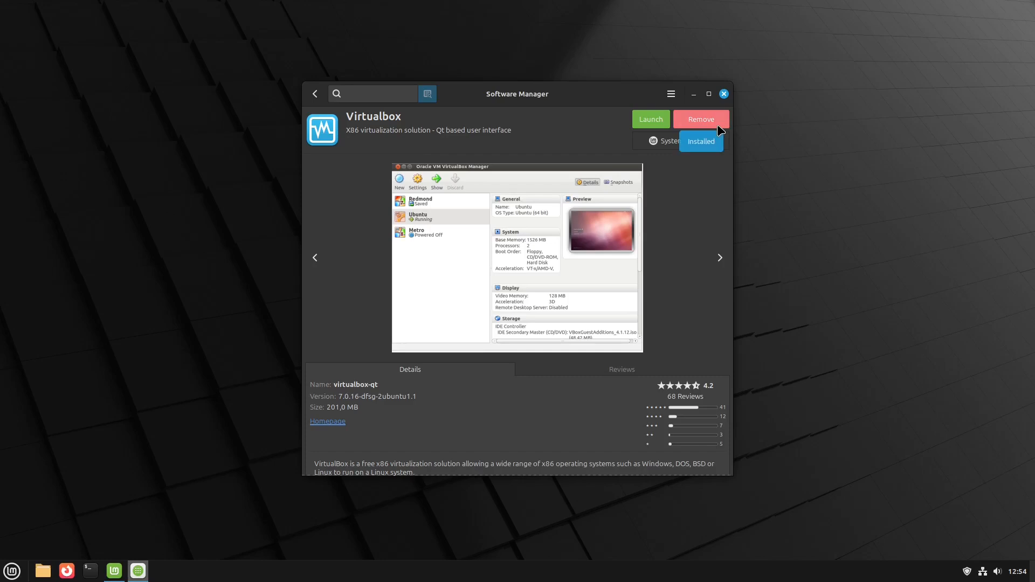
Remove VirtualBox and its extra packages, authorising with the account password.
{"action": "left_click", "coordinate": [719, 128]}
{"action": "left_click", "coordinate": [618, 375]}
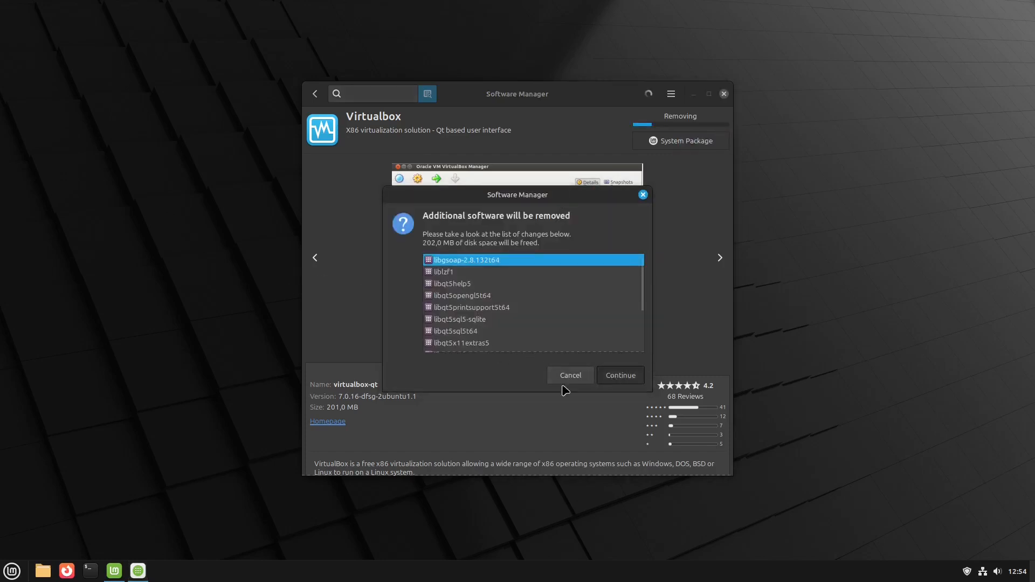
{"action": "type", "text": "•••••"}
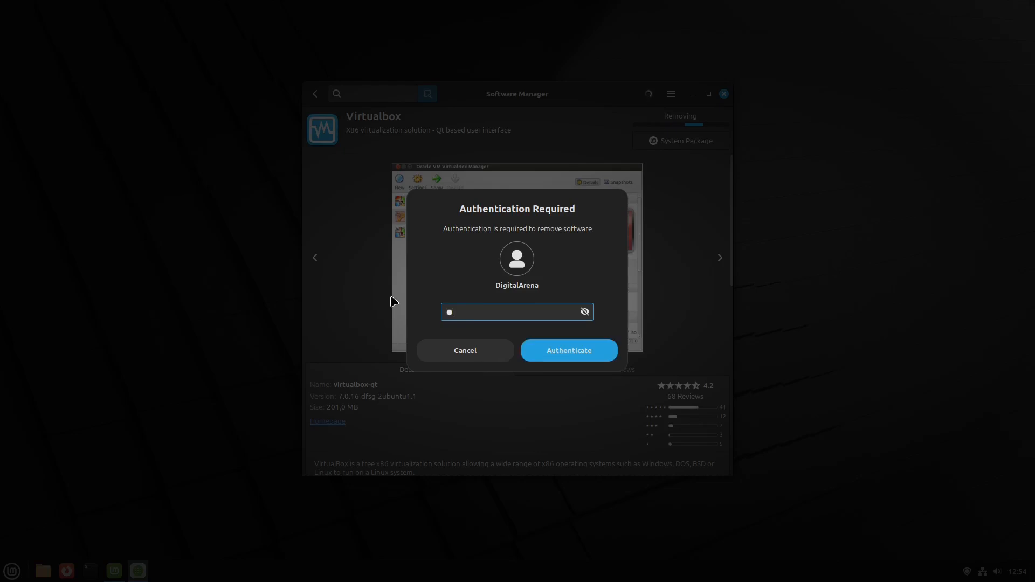
{"action": "type", "text": "•••"}
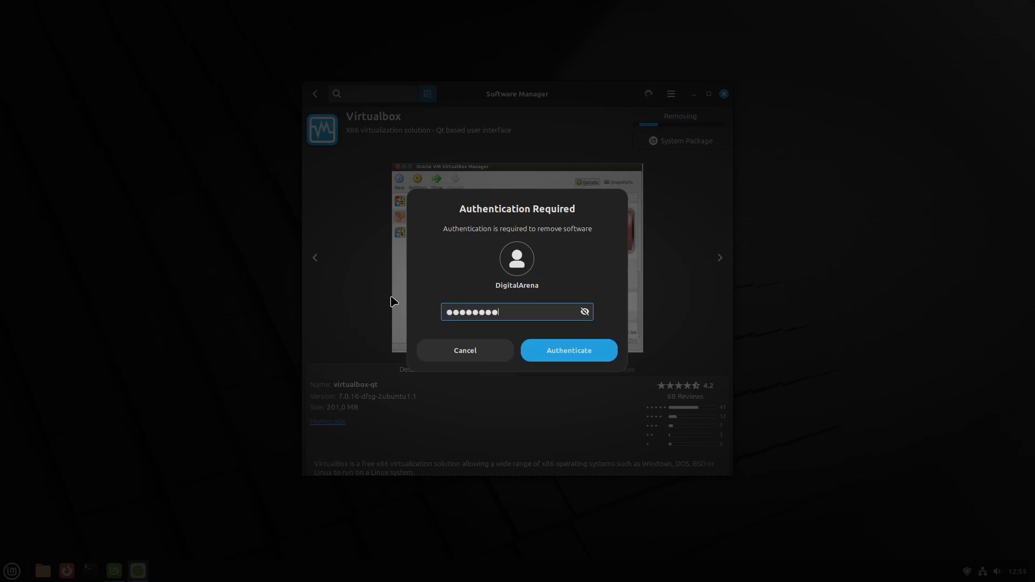
{"action": "key", "text": "Return"}
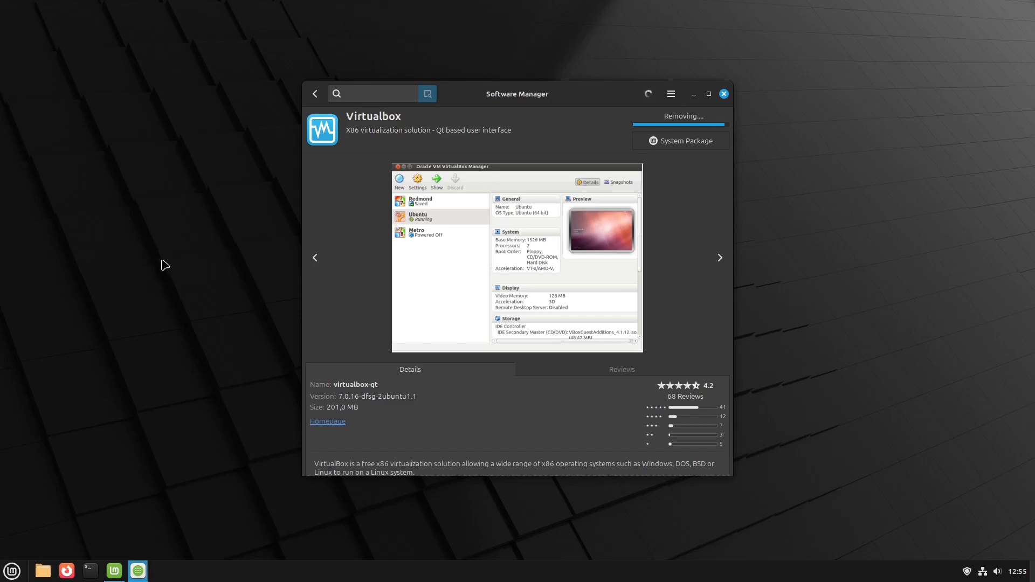
Search the applications menu for 'vir' to confirm removal, then return to the Software Manager home page.
{"action": "key", "text": "super"}
{"action": "type", "text": "vir"}
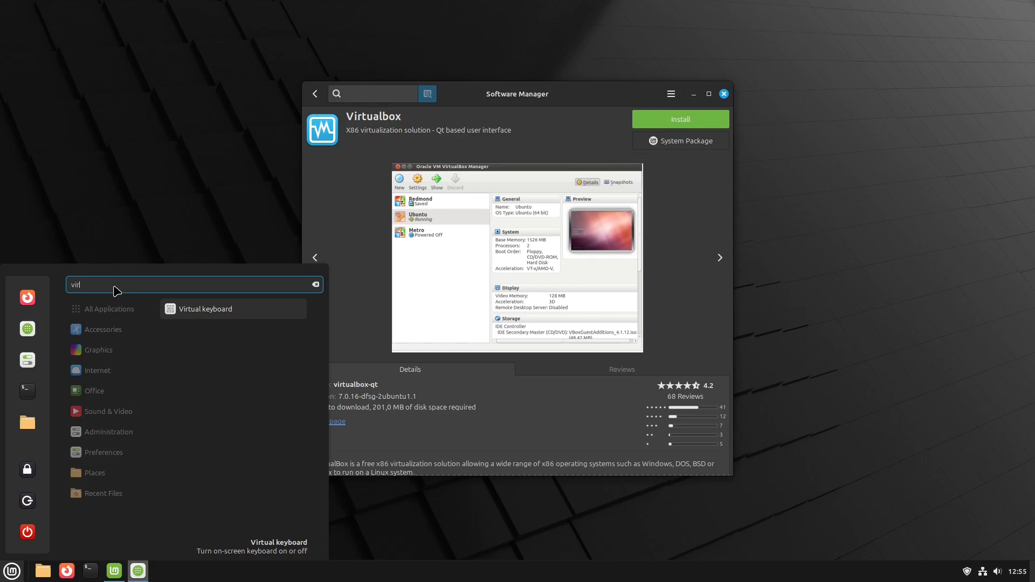
{"action": "left_click", "coordinate": [307, 95]}
{"action": "left_click", "coordinate": [311, 95]}
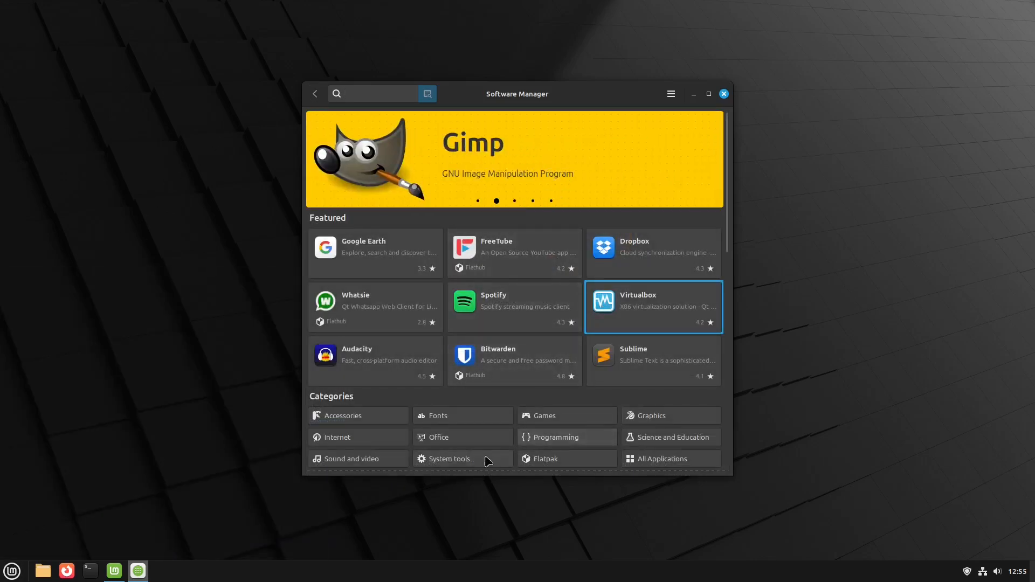
Install VLC from the Sound and video category along with its extra packages.
{"action": "left_click", "coordinate": [361, 460]}
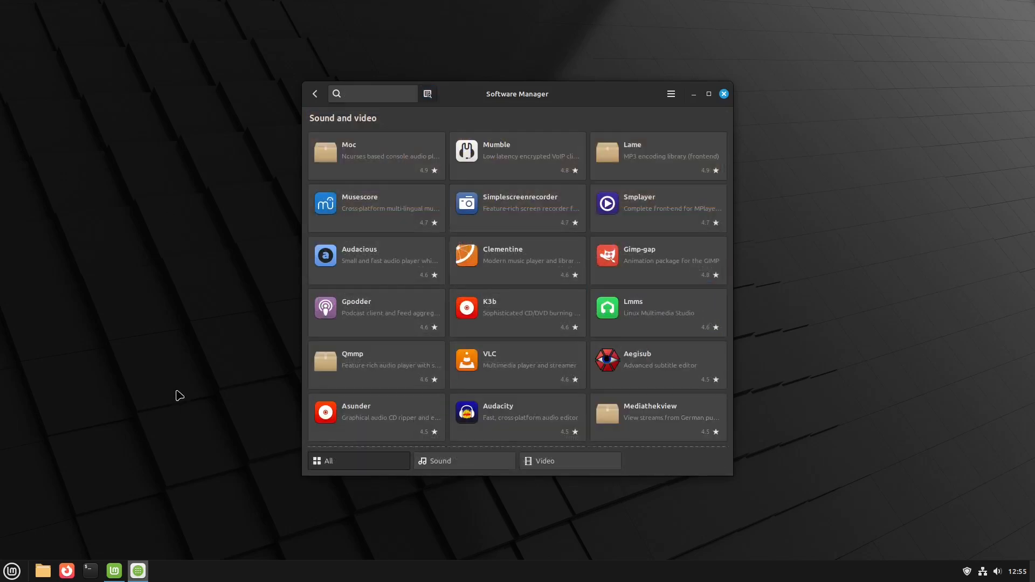
{"action": "left_click", "coordinate": [525, 356]}
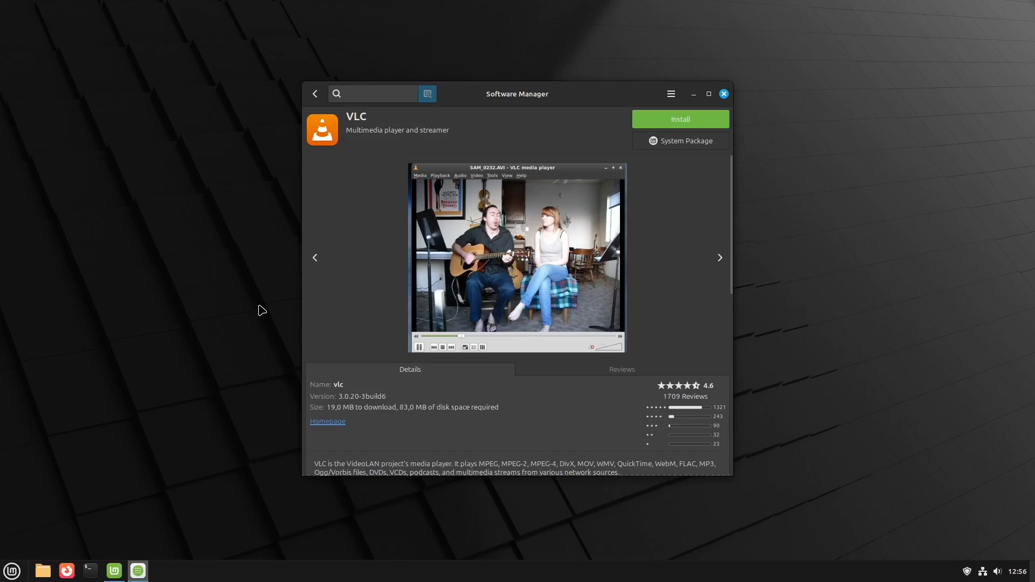
{"action": "left_click", "coordinate": [681, 119]}
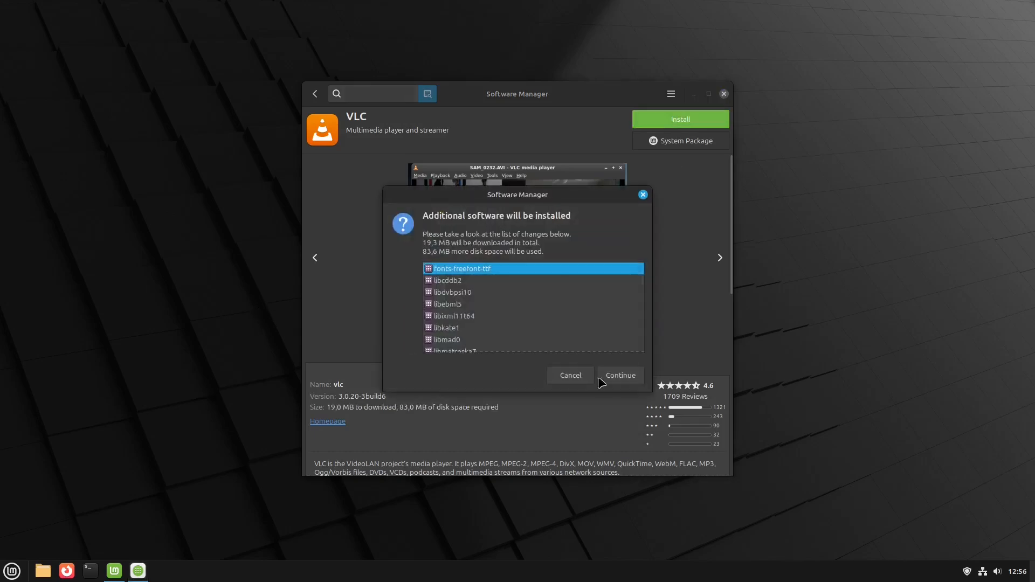
{"action": "left_click", "coordinate": [620, 375]}
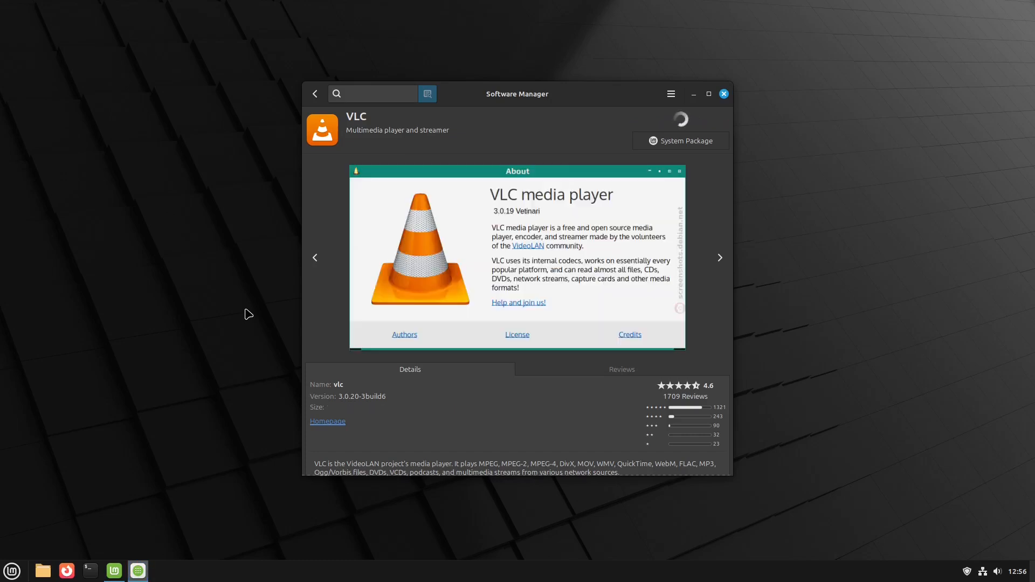
Find VLC media player in the applications menu with 'vl' and add it to the desktop.
{"action": "key", "text": "super"}
{"action": "type", "text": "vl"}
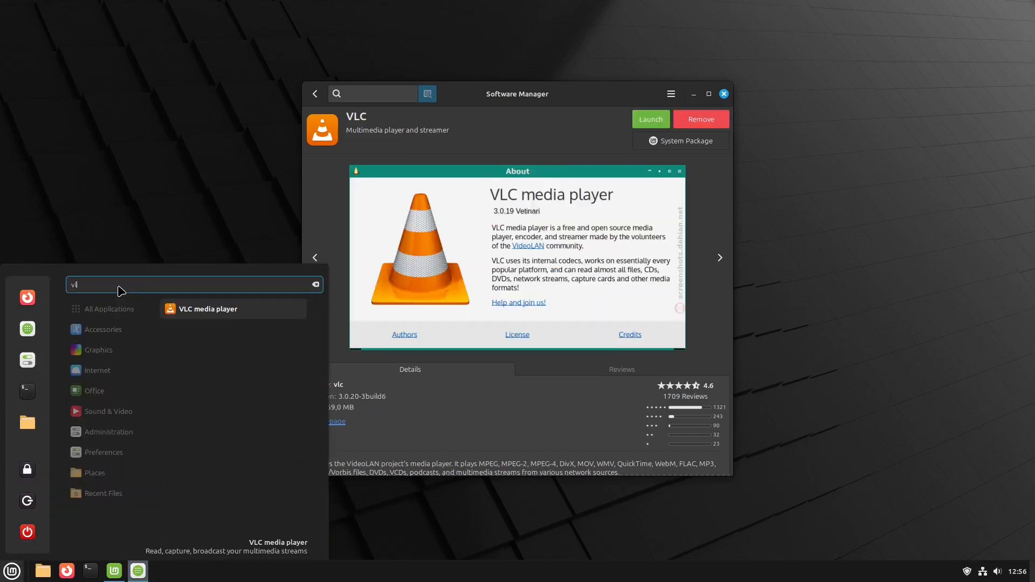
{"action": "right_click", "coordinate": [188, 309]}
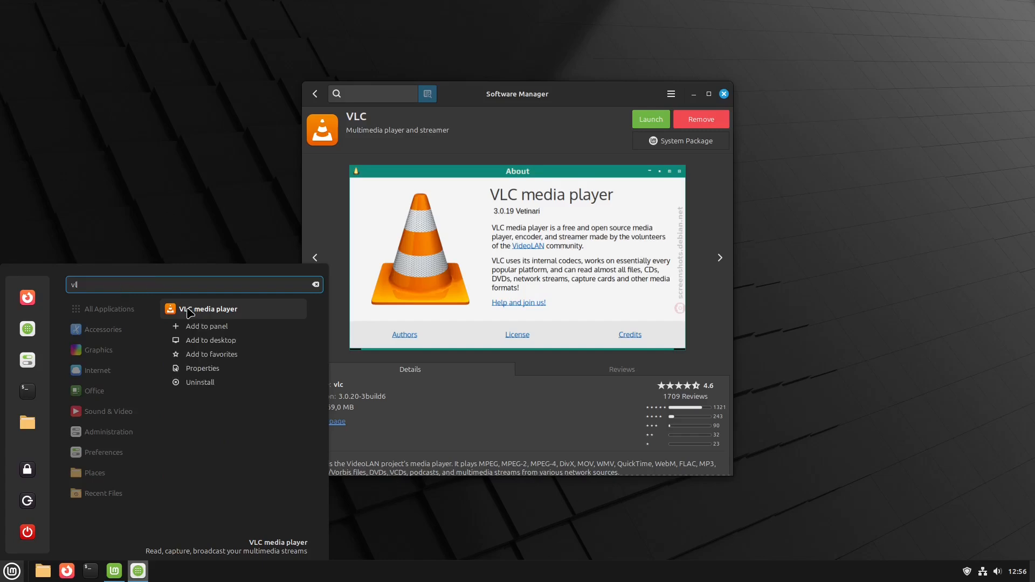
{"action": "left_click", "coordinate": [258, 345]}
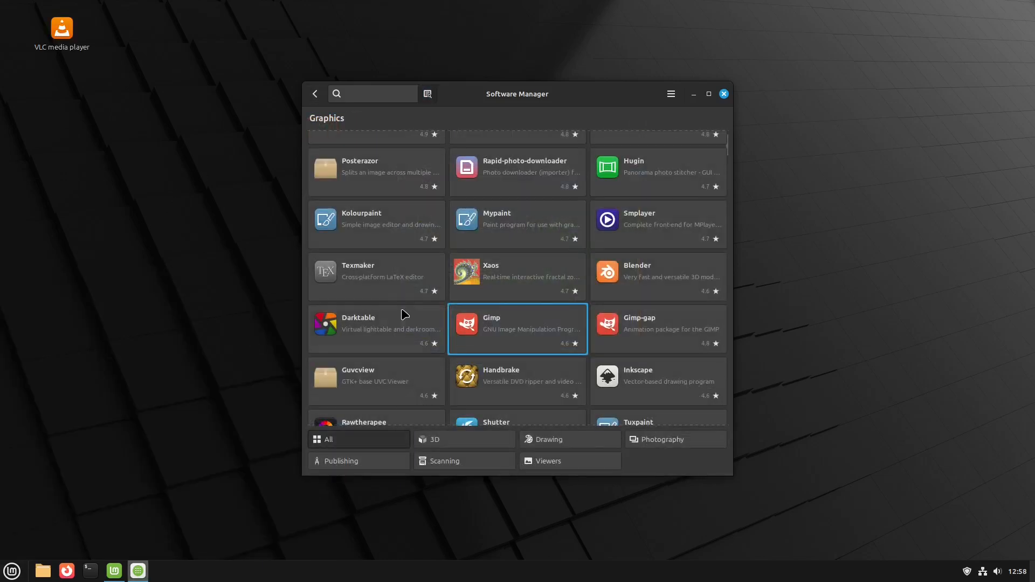
Return to the Software Manager home page and search for 'brave'.
{"action": "scroll", "coordinate": [404, 315], "scroll_direction": "down", "scroll_amount": 7}
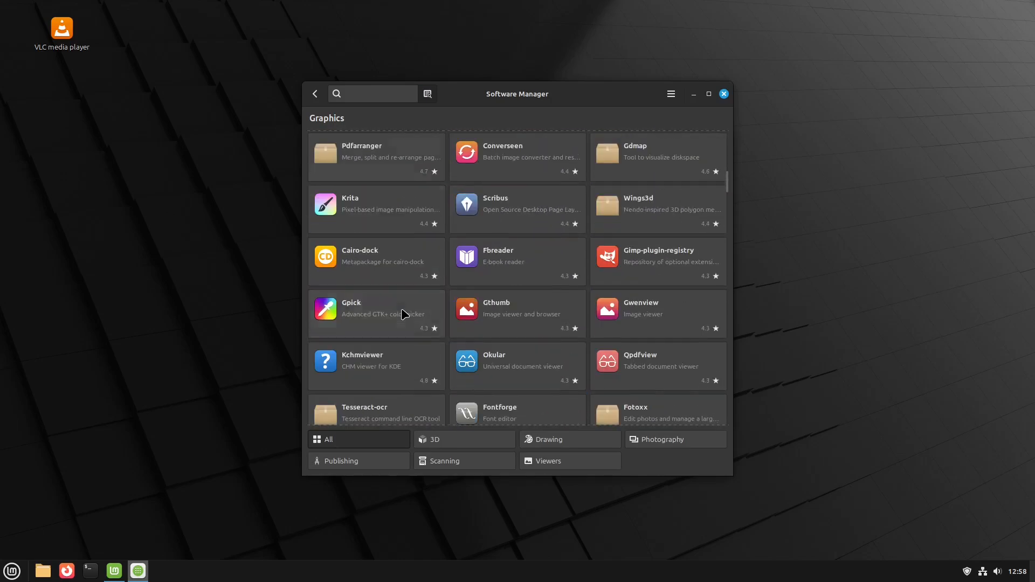
{"action": "scroll", "coordinate": [404, 314], "scroll_direction": "down", "scroll_amount": 2}
{"action": "scroll", "coordinate": [404, 314], "scroll_direction": "up", "scroll_amount": 4}
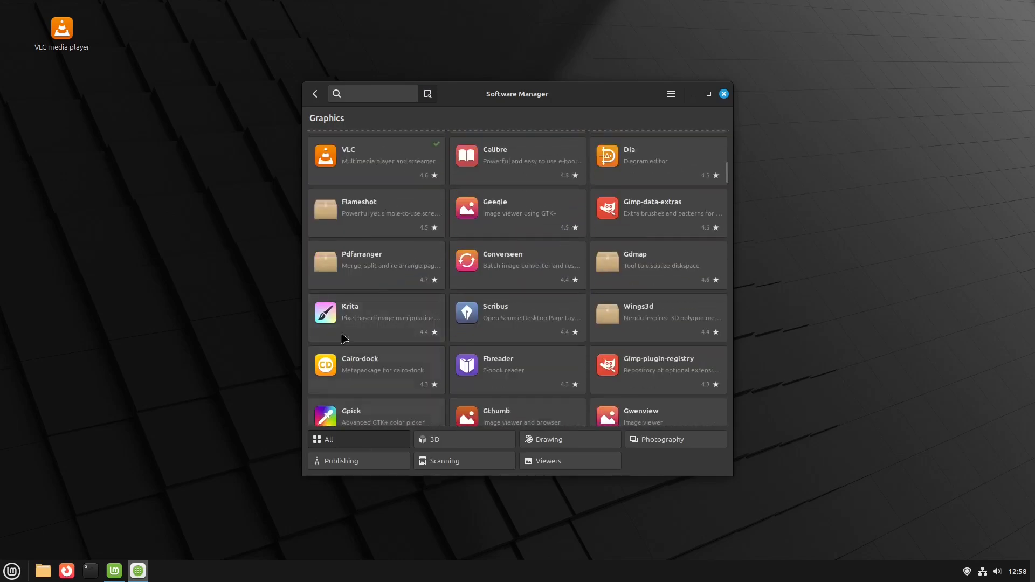
{"action": "left_click", "coordinate": [316, 94]}
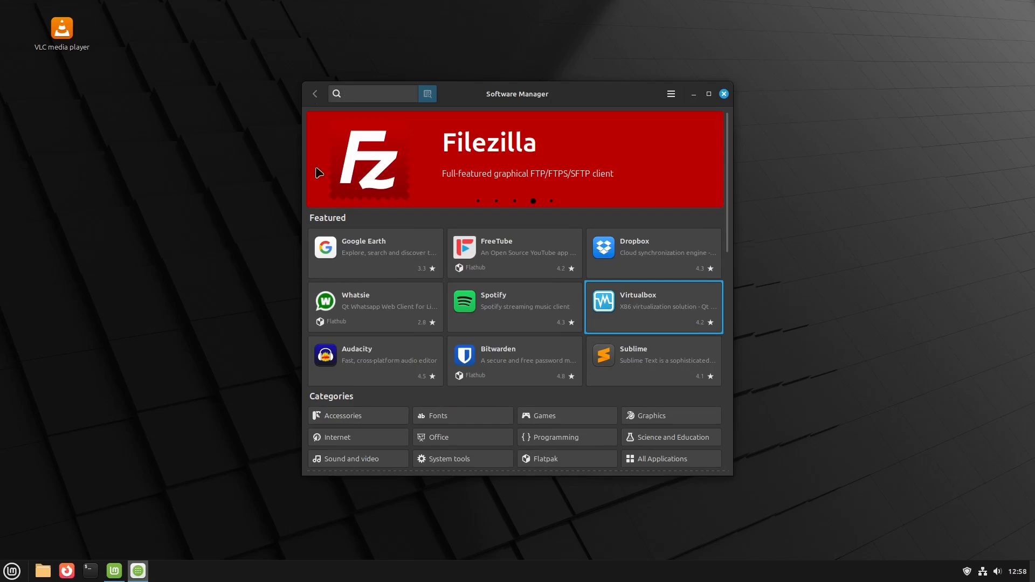
{"action": "left_click", "coordinate": [377, 93]}
{"action": "type", "text": "brave"}
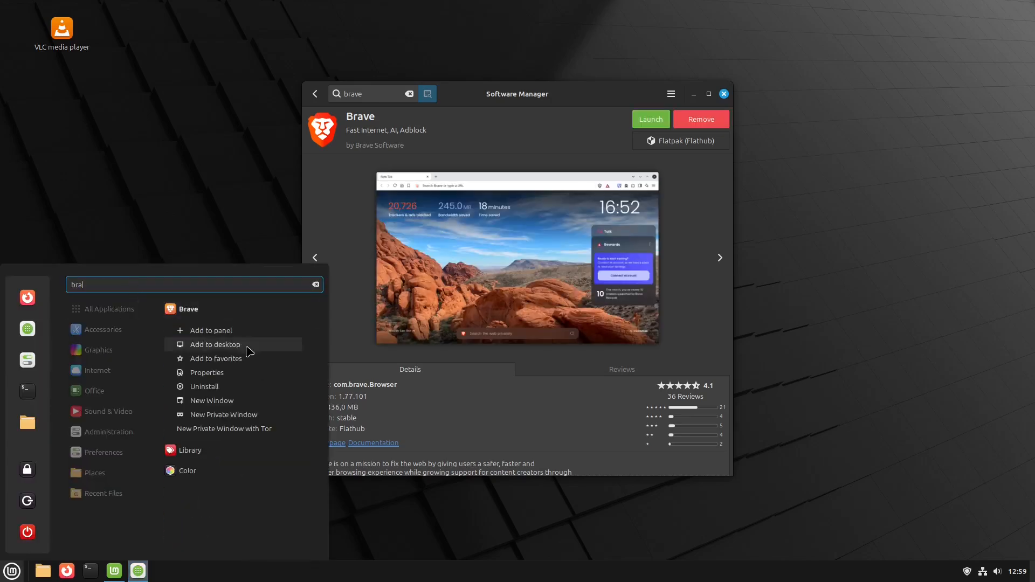
Add a Brave desktop shortcut, launch Brave and skip through its welcome setup options.
{"action": "left_click", "coordinate": [243, 348]}
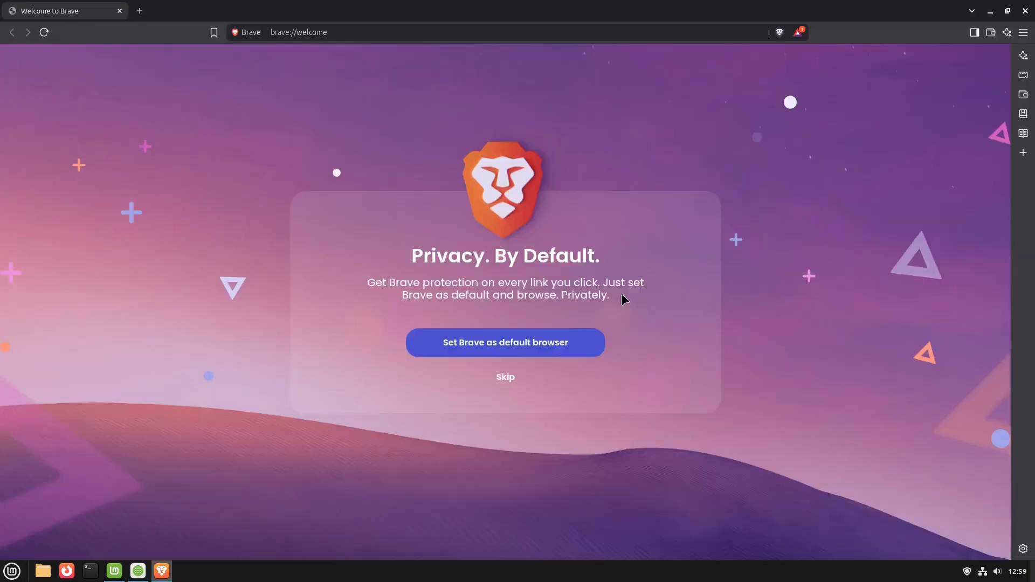
{"action": "left_click", "coordinate": [501, 342]}
{"action": "left_click", "coordinate": [478, 404]}
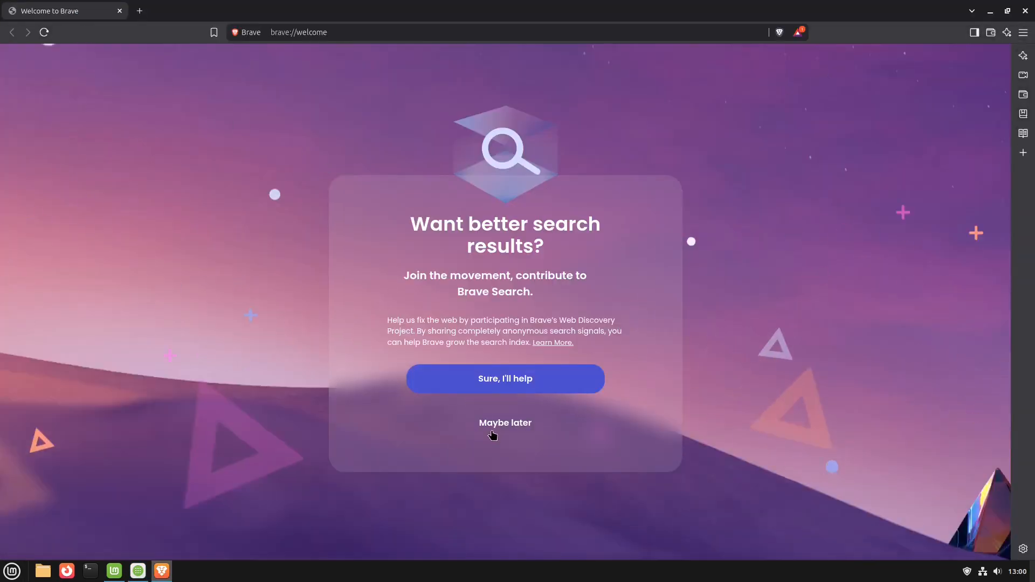
{"action": "left_click", "coordinate": [497, 423]}
{"action": "left_click", "coordinate": [403, 279]}
{"action": "left_click", "coordinate": [403, 245]}
{"action": "left_click", "coordinate": [434, 356]}
{"action": "left_click", "coordinate": [439, 30]}
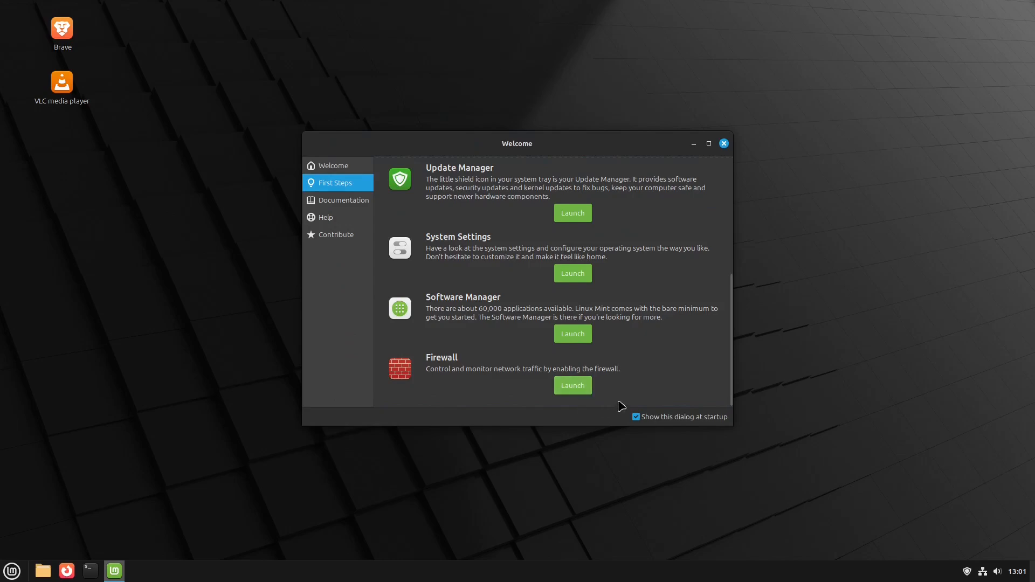
Launch the Firewall tool with the admin password, then untick 'Show this dialog at startup' and close Welcome.
{"action": "left_click", "coordinate": [574, 385]}
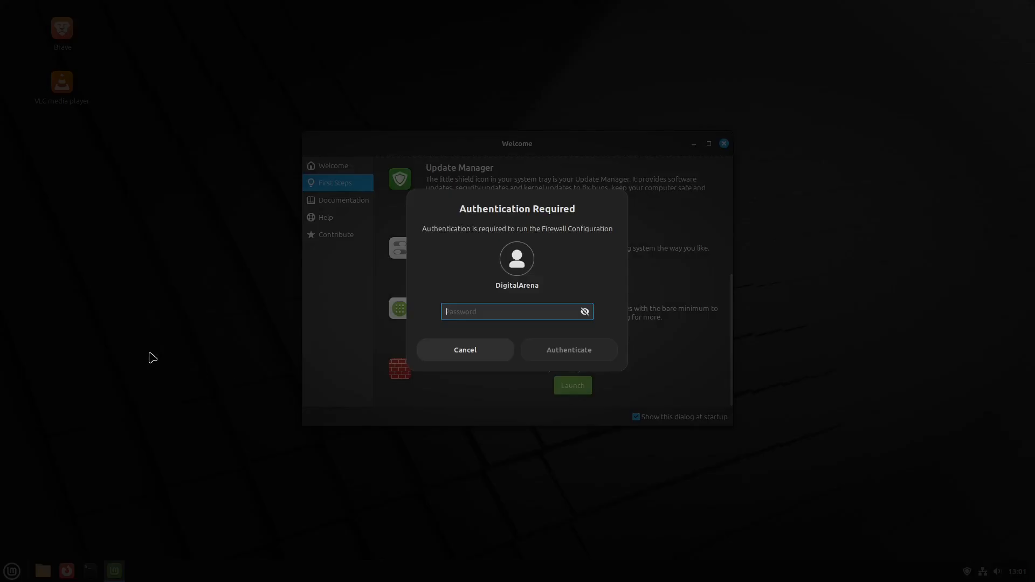
{"action": "type", "text": "********"}
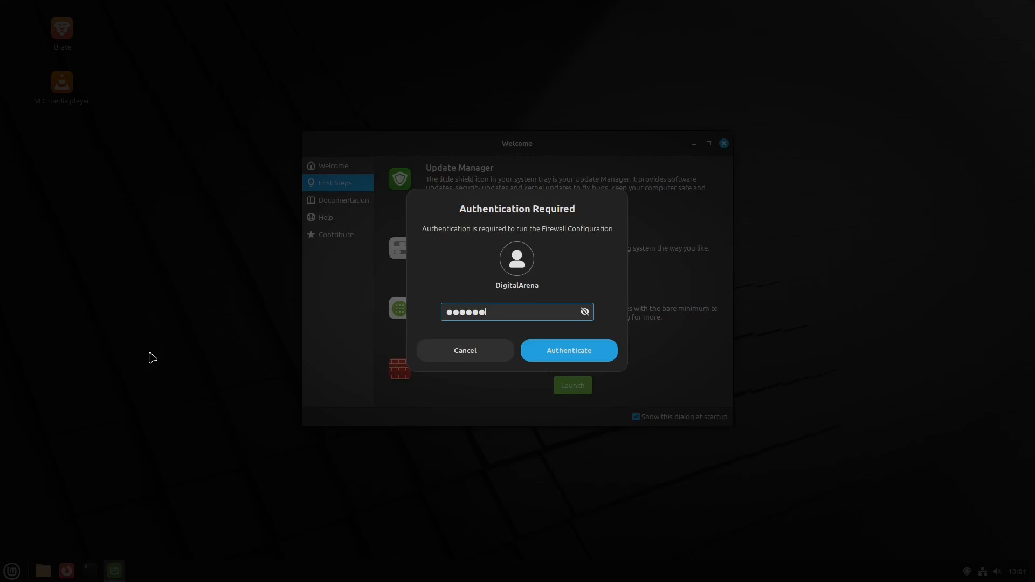
{"action": "type", "text": "**"}
{"action": "key", "text": "Return"}
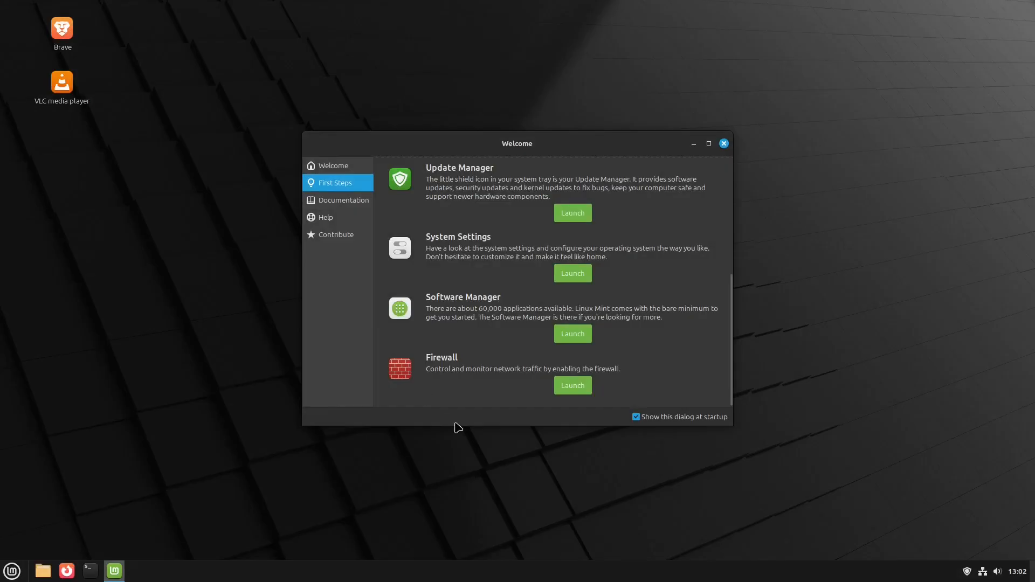
{"action": "left_click", "coordinate": [636, 417]}
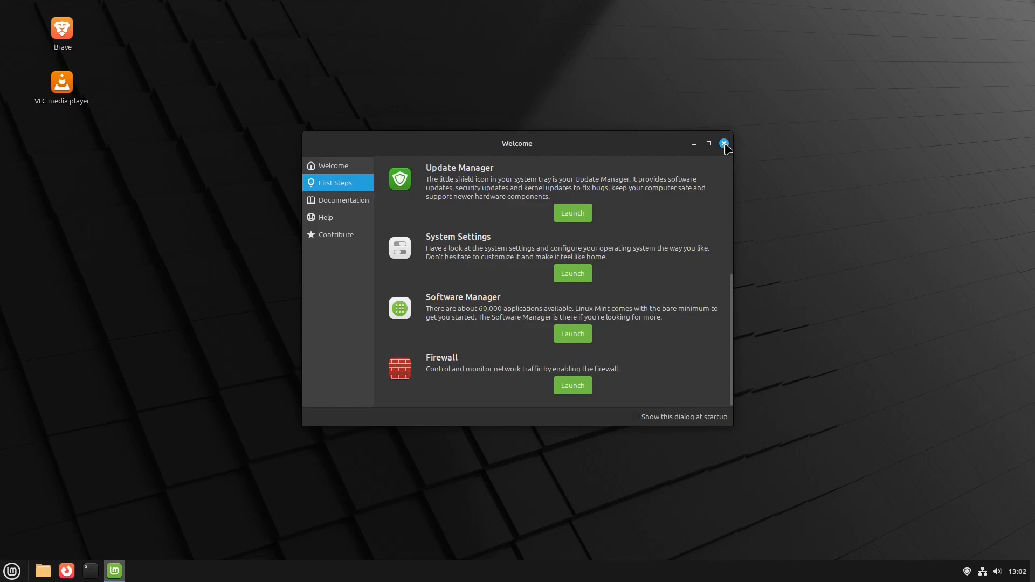
{"action": "left_click", "coordinate": [724, 143]}
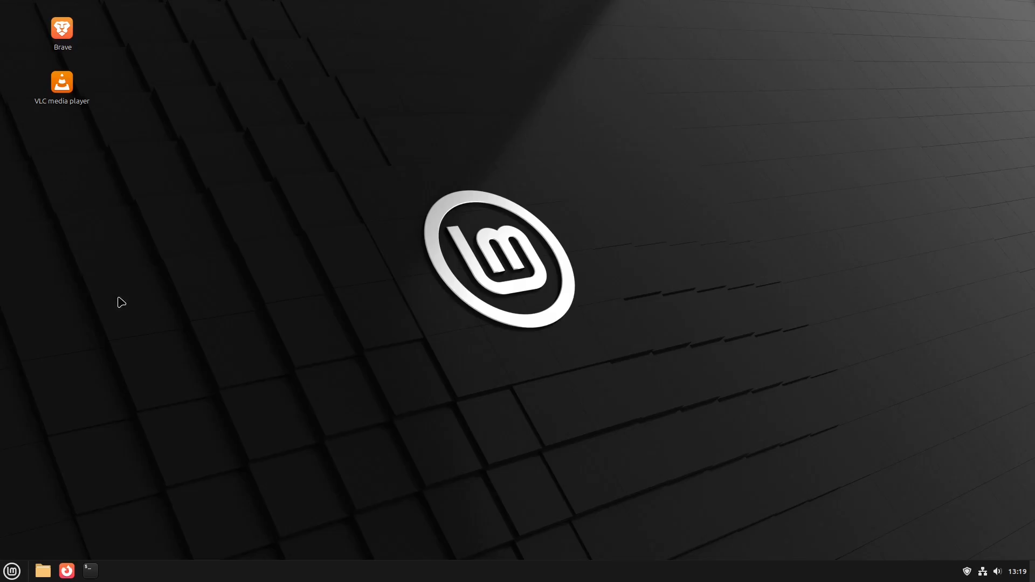
Open a terminal, then open protonvpn.com from the search results and allow its scripts in NoScript.
{"action": "left_click", "coordinate": [90, 570]}
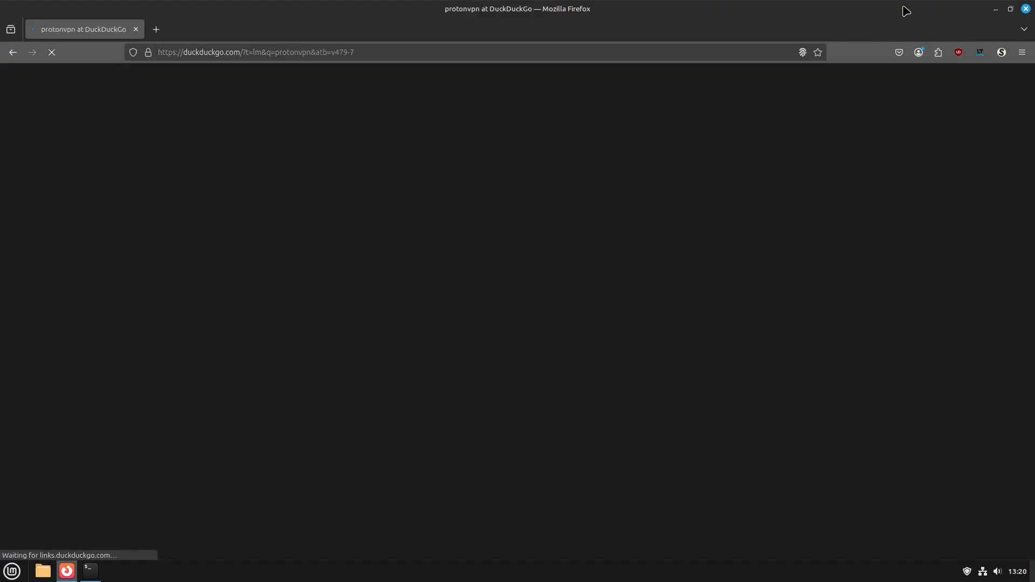
{"action": "left_click", "coordinate": [200, 187]}
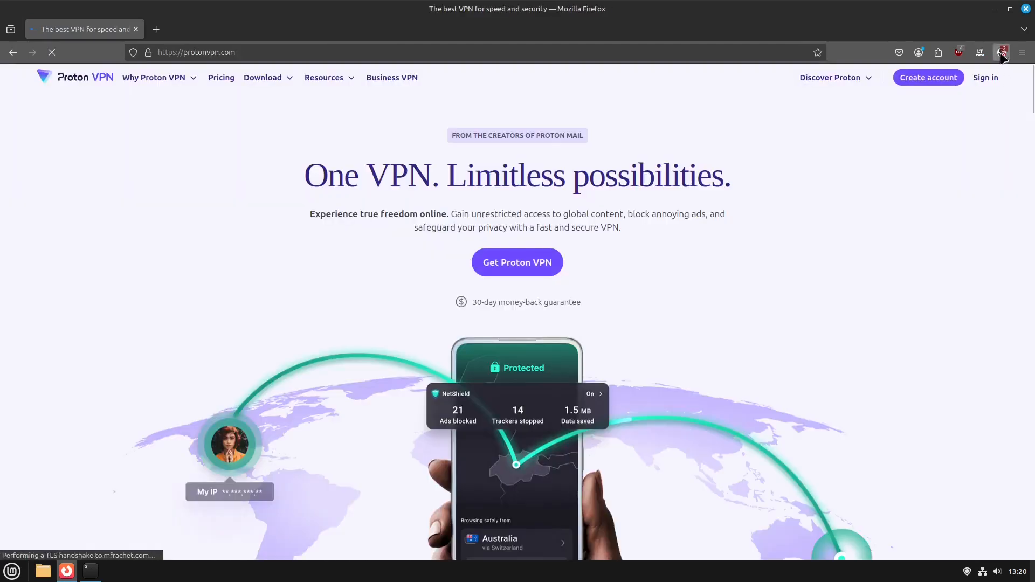
{"action": "left_click", "coordinate": [1001, 52]}
{"action": "left_click", "coordinate": [713, 89]}
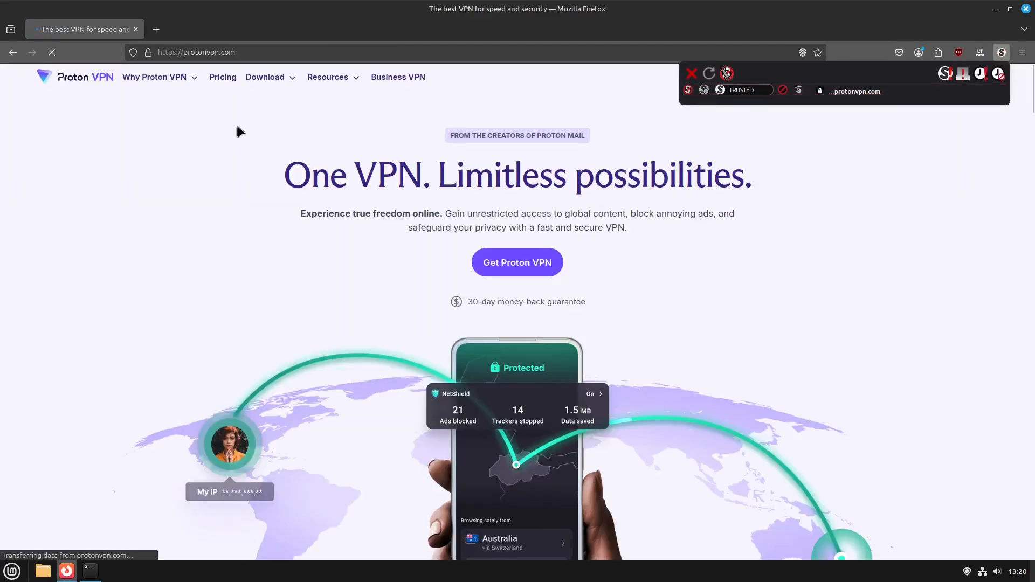
Go to Download > Linux > Install Proton VPN, open the Debian GNOME guide, and un-maximize Firefox.
{"action": "left_click", "coordinate": [271, 81]}
{"action": "left_click", "coordinate": [276, 204]}
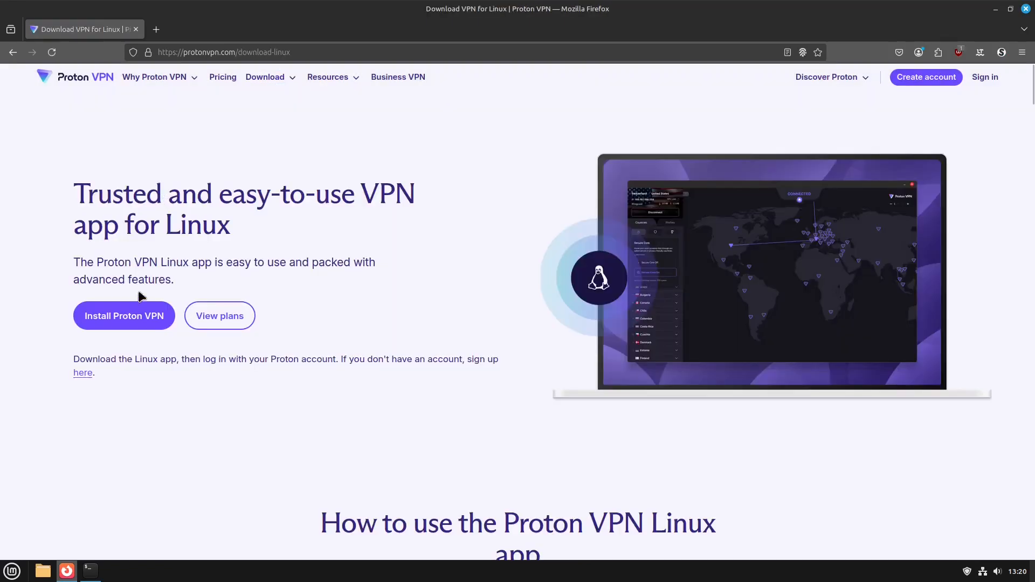
{"action": "left_click", "coordinate": [128, 315]}
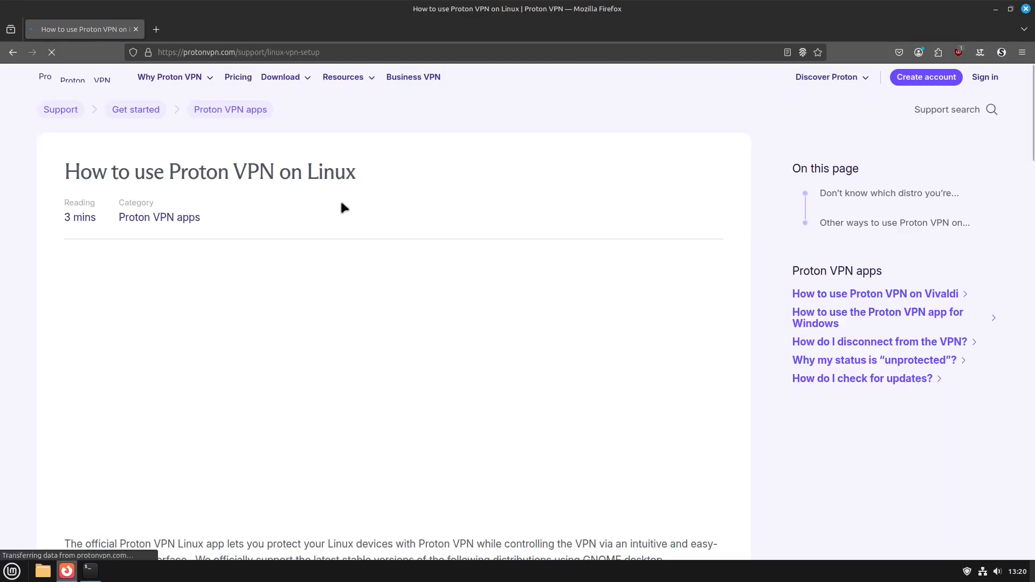
{"action": "scroll", "coordinate": [651, 200], "scroll_direction": "down", "scroll_amount": 5}
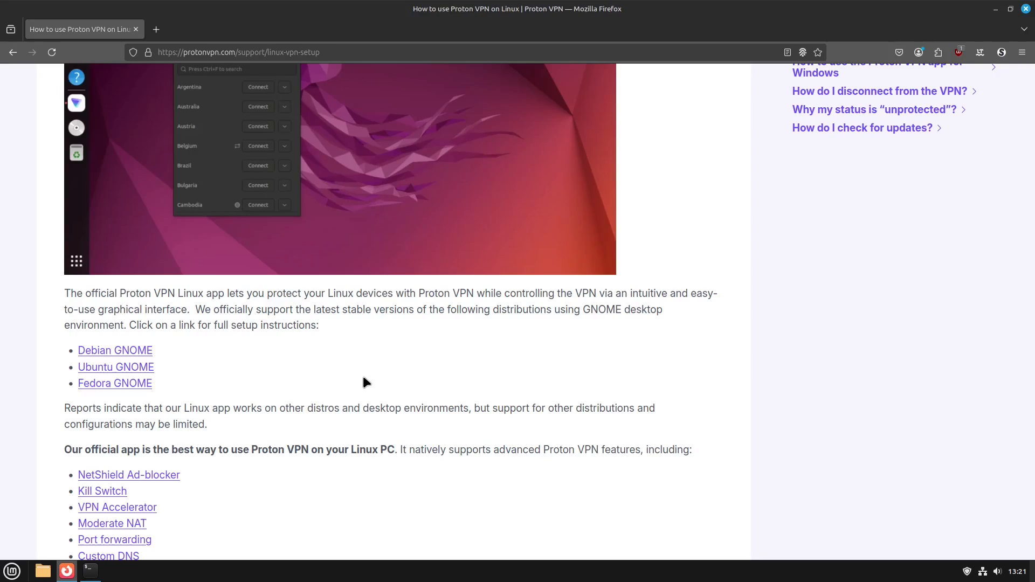
{"action": "left_click", "coordinate": [139, 356]}
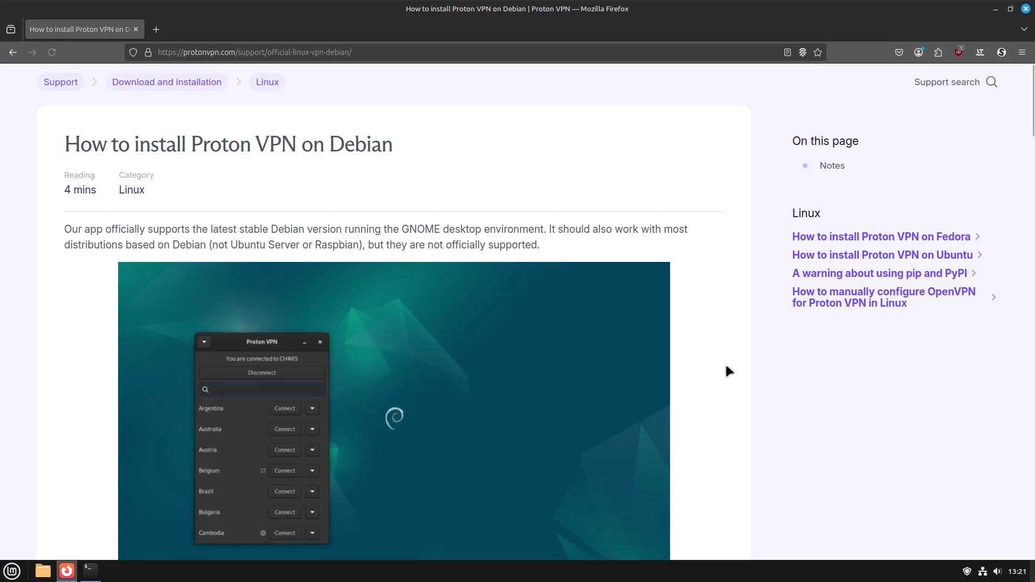
{"action": "left_click", "coordinate": [1010, 9]}
Arrange the browser on the right and the terminal on the left, and scroll the guide to the commands.
{"action": "left_click_drag", "start_coordinate": [510, 45], "coordinate": [818, 25]}
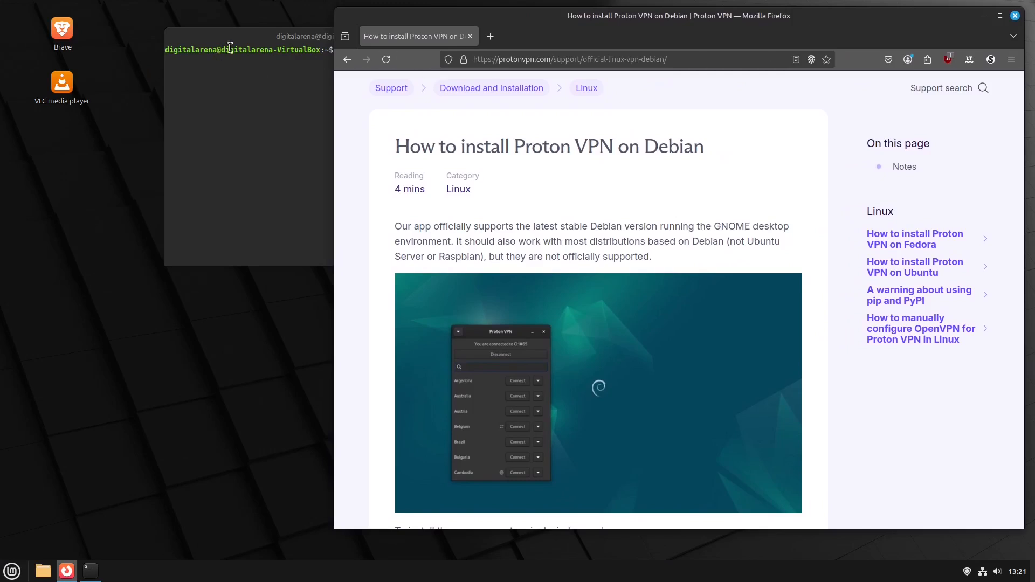
{"action": "left_click_drag", "start_coordinate": [256, 41], "coordinate": [117, 75]}
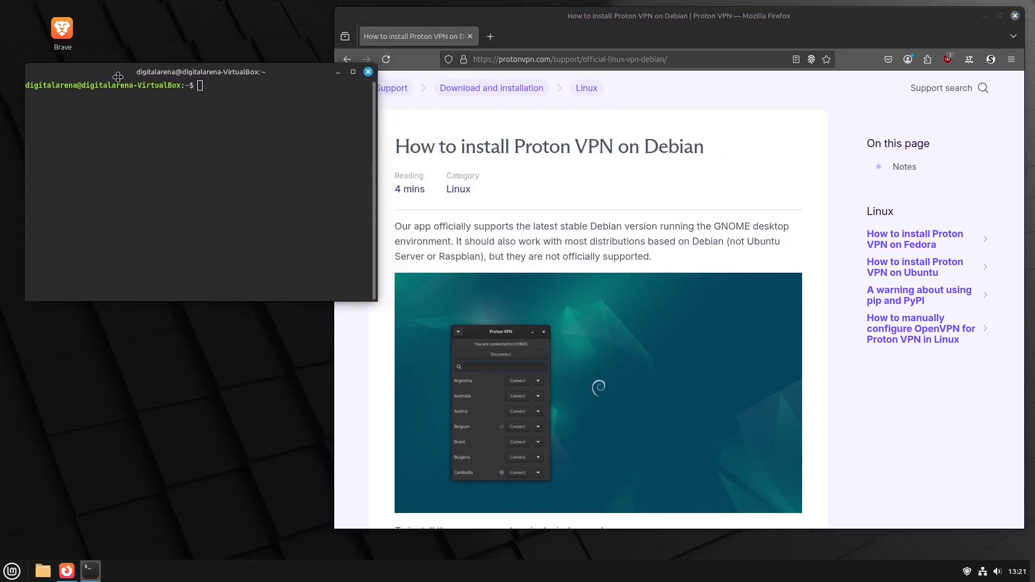
{"action": "left_click", "coordinate": [725, 136]}
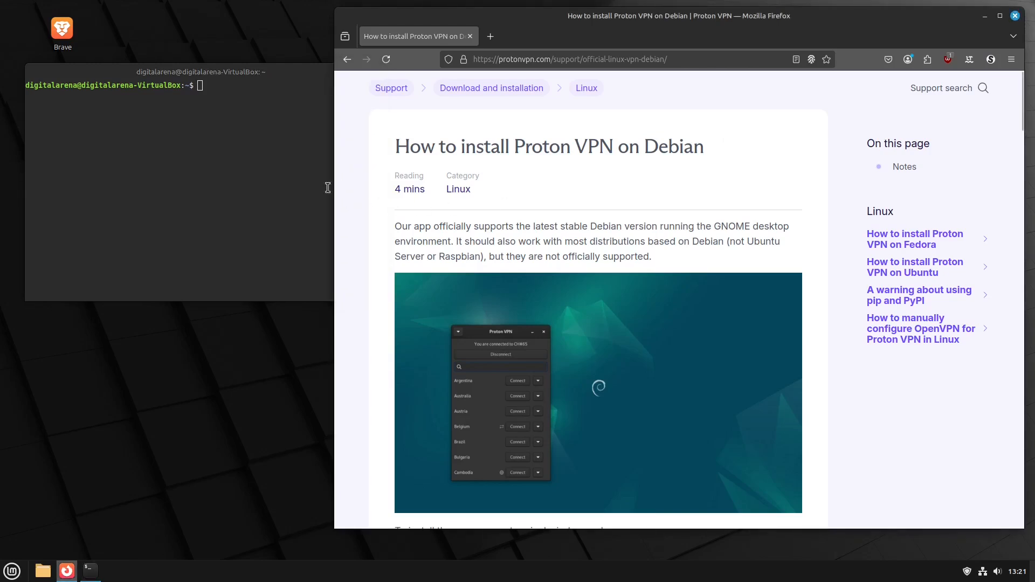
{"action": "left_click_drag", "start_coordinate": [335, 179], "coordinate": [404, 179]}
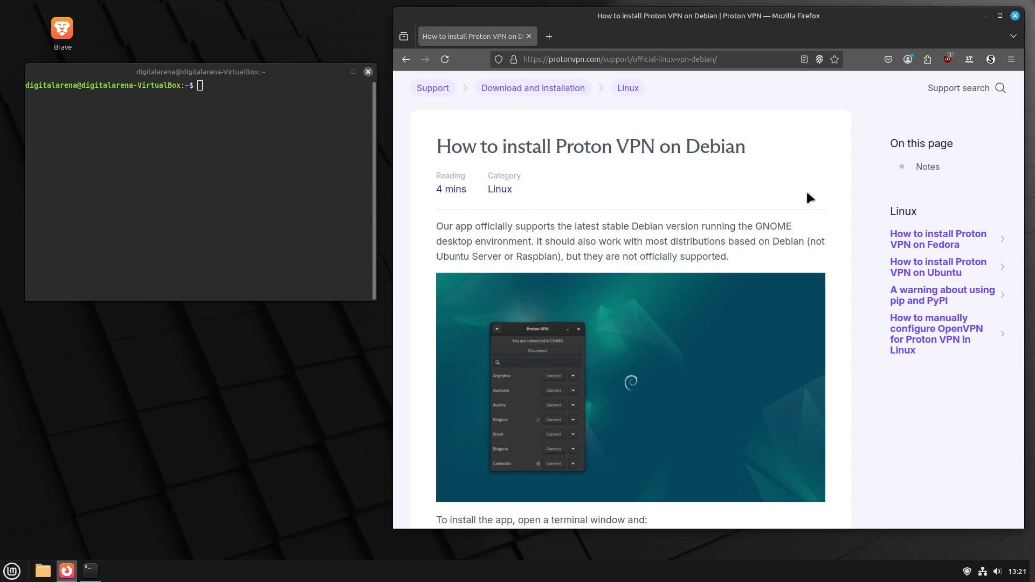
{"action": "scroll", "coordinate": [807, 193], "scroll_direction": "down", "scroll_amount": 3}
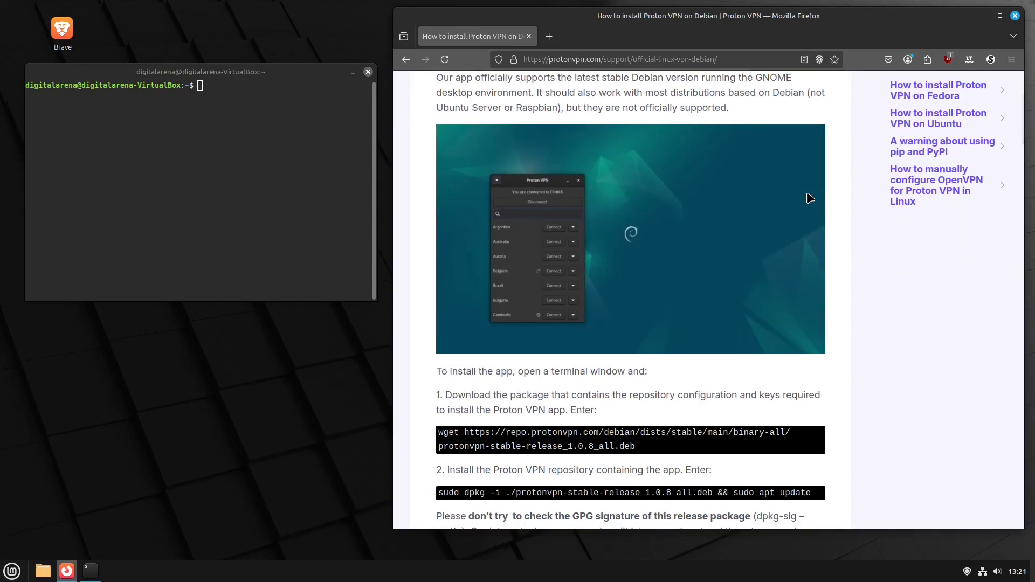
{"action": "scroll", "coordinate": [810, 199], "scroll_direction": "down", "scroll_amount": 2}
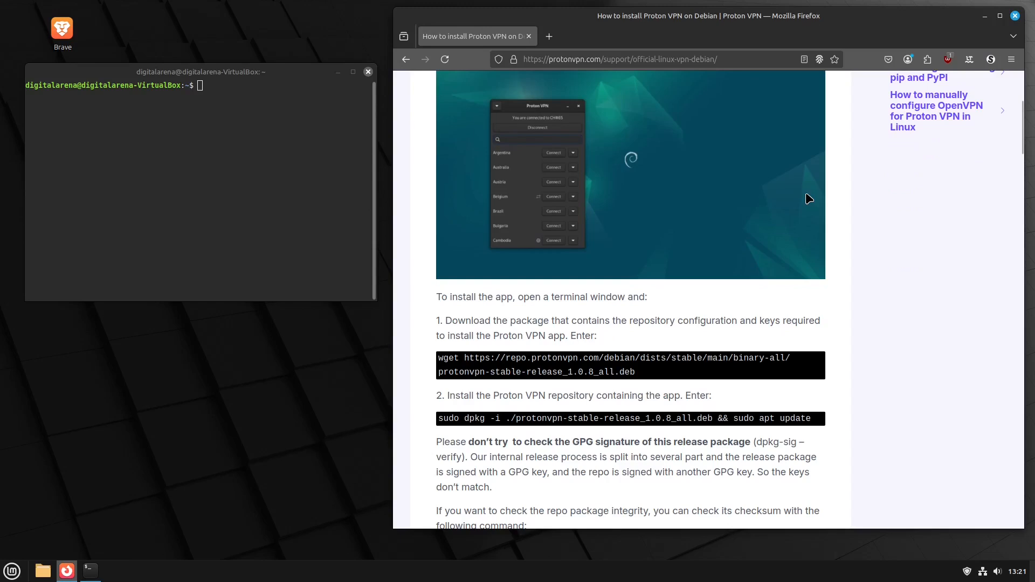
{"action": "scroll", "coordinate": [809, 198], "scroll_direction": "down", "scroll_amount": 3}
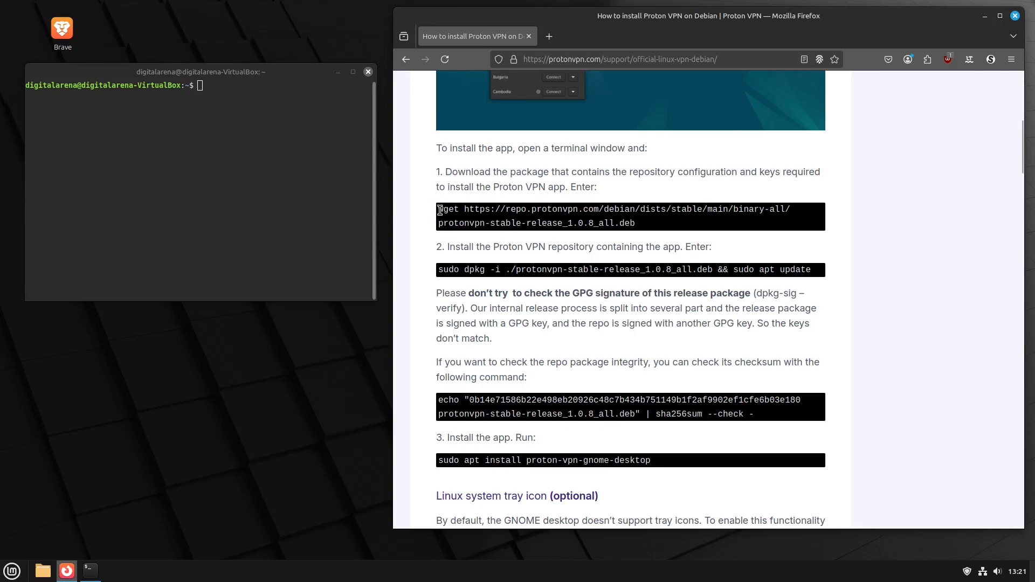
Copy the guide's wget command into the terminal and run it to download the repository package.
{"action": "left_click_drag", "start_coordinate": [440, 210], "coordinate": [638, 224]}
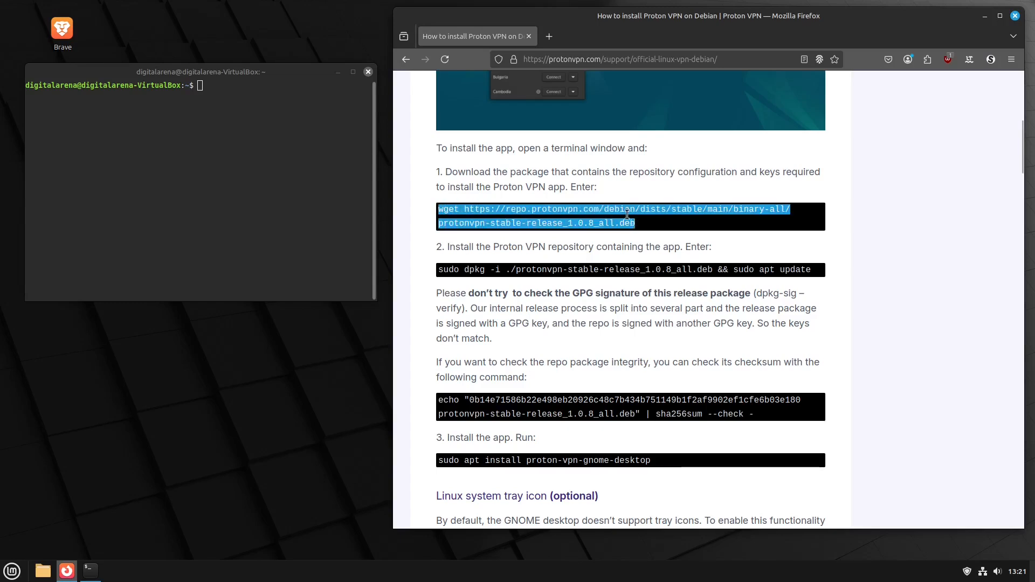
{"action": "right_click", "coordinate": [623, 205]}
{"action": "left_click", "coordinate": [647, 216]}
{"action": "left_click", "coordinate": [224, 117]}
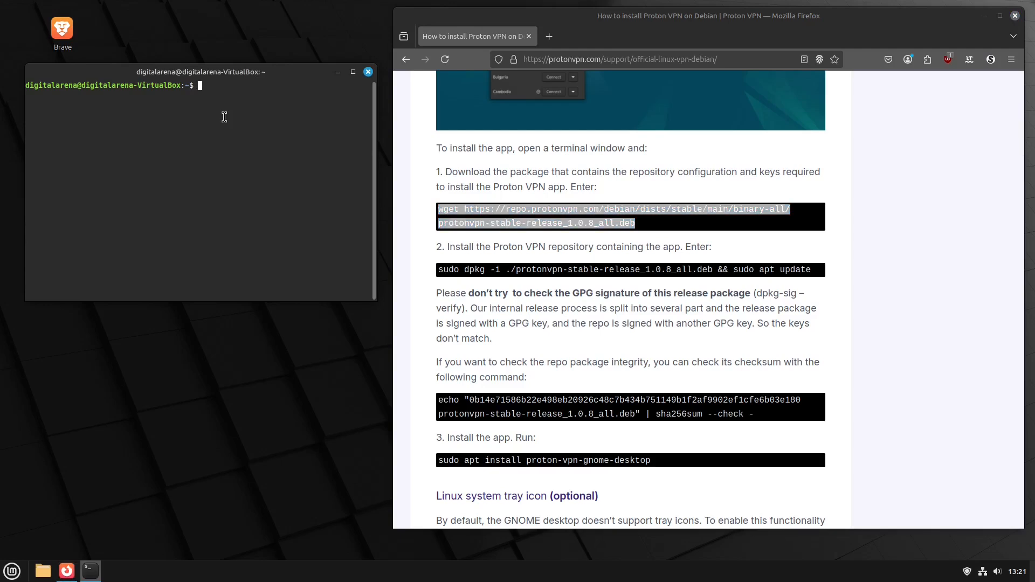
{"action": "key", "text": "ctrl+shift+v"}
{"action": "key", "text": "Return"}
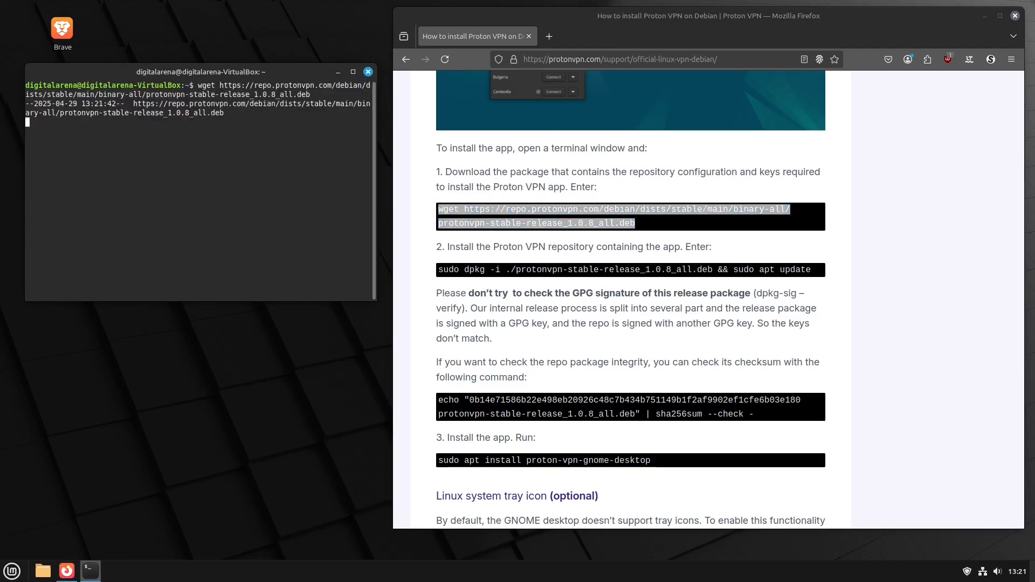
Copy and run the sudo dpkg repository install command, entering the admin password.
{"action": "left_click_drag", "start_coordinate": [437, 269], "coordinate": [810, 268]}
{"action": "right_click", "coordinate": [810, 269]}
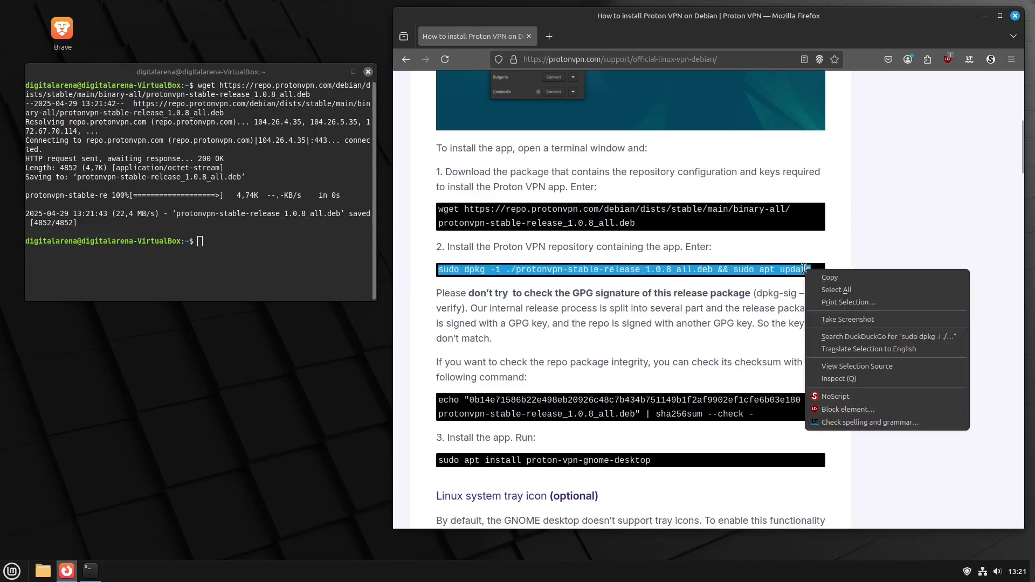
{"action": "left_click", "coordinate": [825, 277]}
{"action": "left_click", "coordinate": [212, 241]}
{"action": "key", "text": "ctrl+shift+v"}
{"action": "key", "text": "Return"}
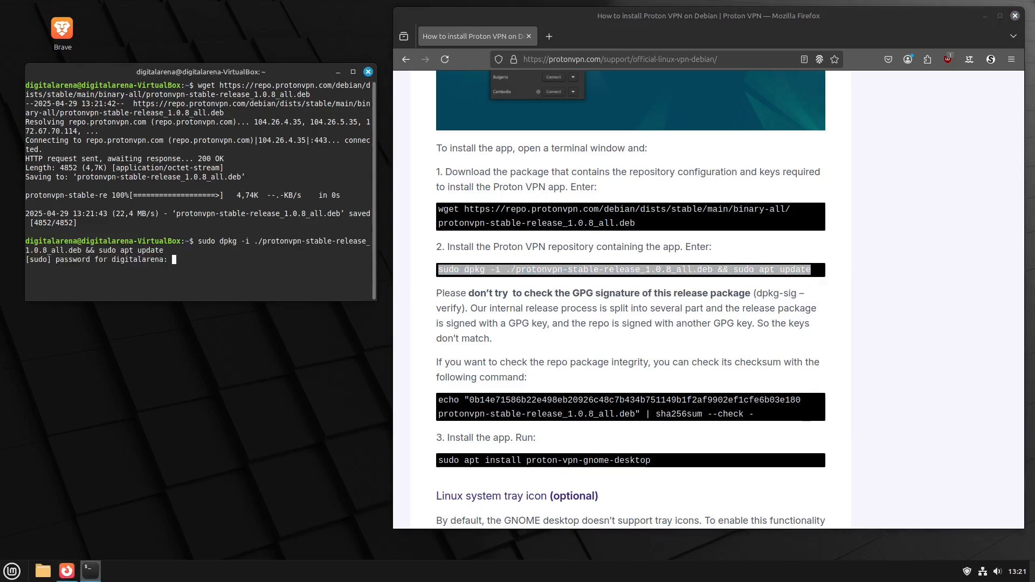
{"action": "type", "text": "**********"}
{"action": "key", "text": "Return"}
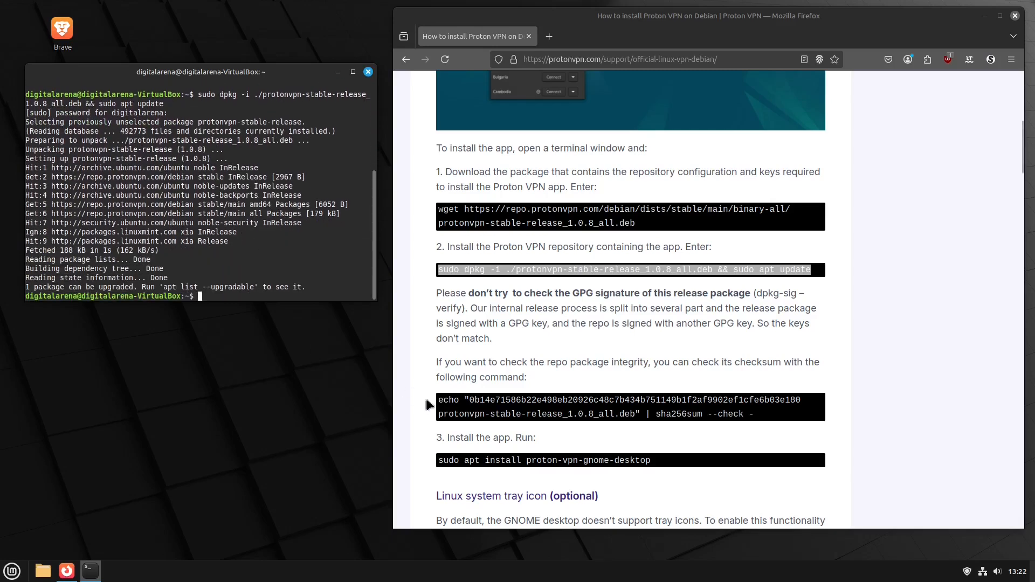
Copy and run the echo checksum command to verify the downloaded package.
{"action": "left_click_drag", "start_coordinate": [429, 404], "coordinate": [608, 424]}
{"action": "left_click", "coordinate": [411, 406]}
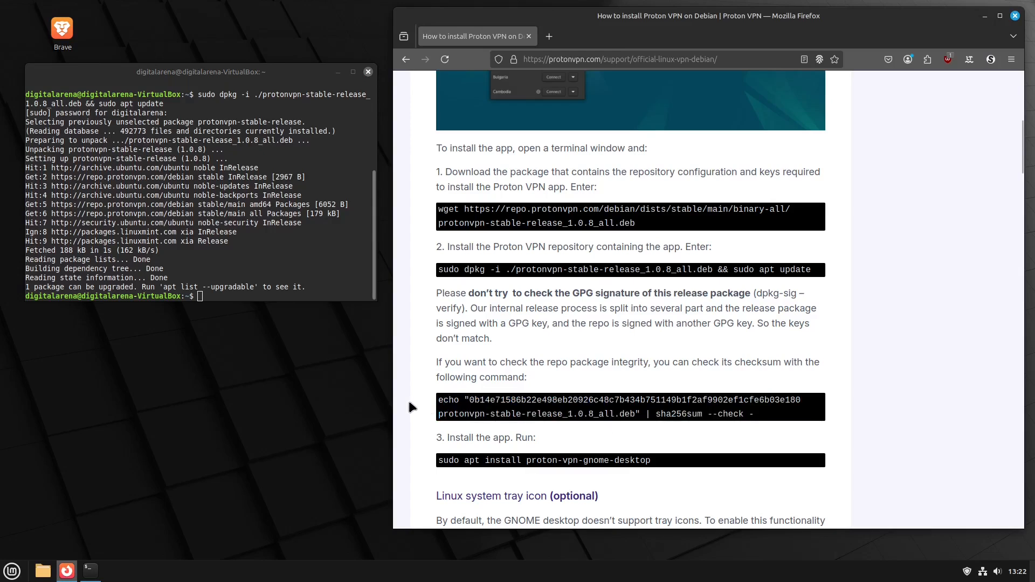
{"action": "left_click_drag", "start_coordinate": [439, 402], "coordinate": [756, 413]}
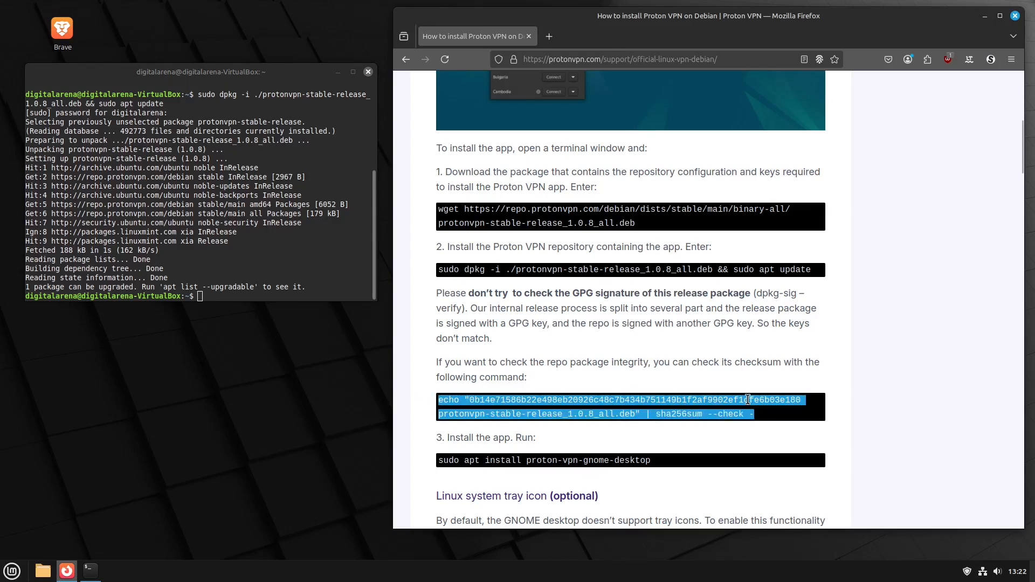
{"action": "right_click", "coordinate": [748, 399]}
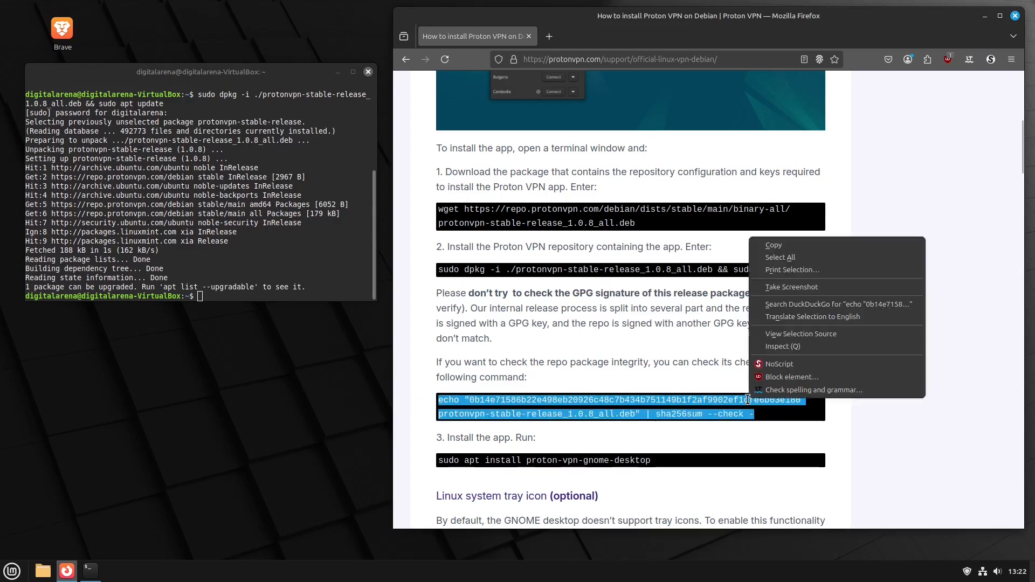
{"action": "left_click", "coordinate": [774, 247]}
{"action": "left_click", "coordinate": [265, 297]}
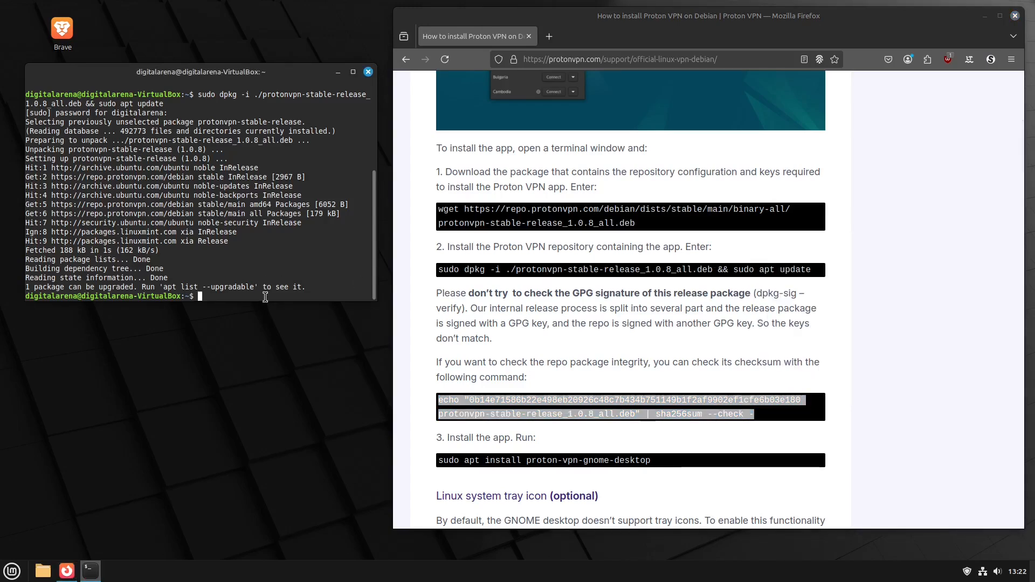
{"action": "key", "text": "ctrl+shift+v"}
{"action": "key", "text": "Return"}
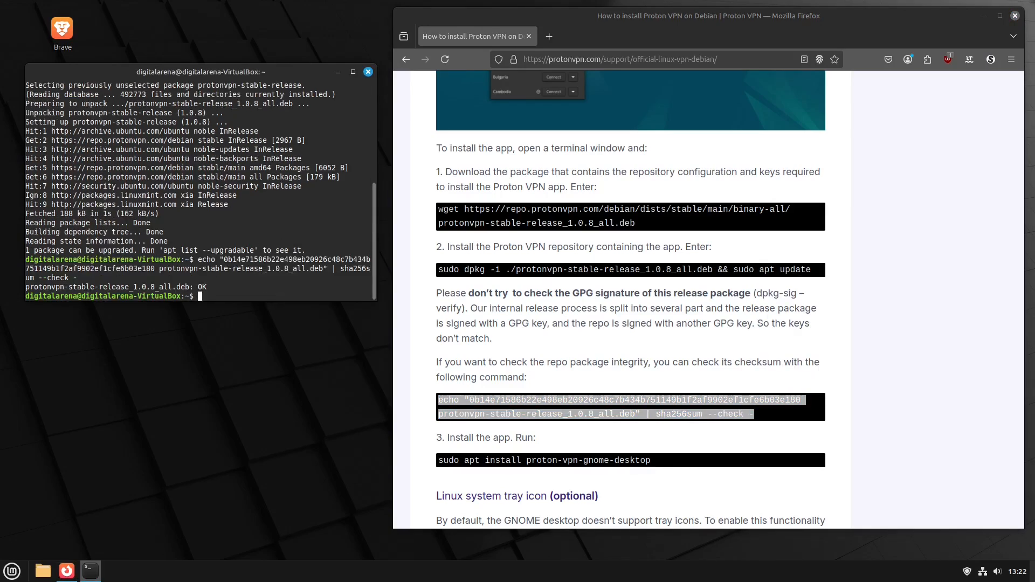
Copy and run sudo apt install proton-vpn-gnome-desktop, answering y to install the packages.
{"action": "triple_click", "coordinate": [440, 460]}
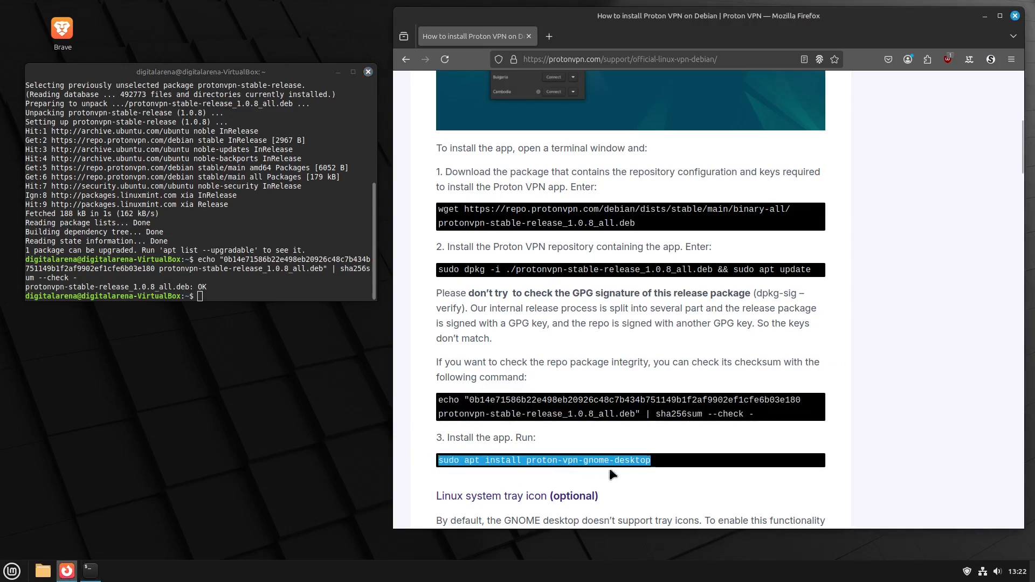
{"action": "right_click", "coordinate": [641, 457]}
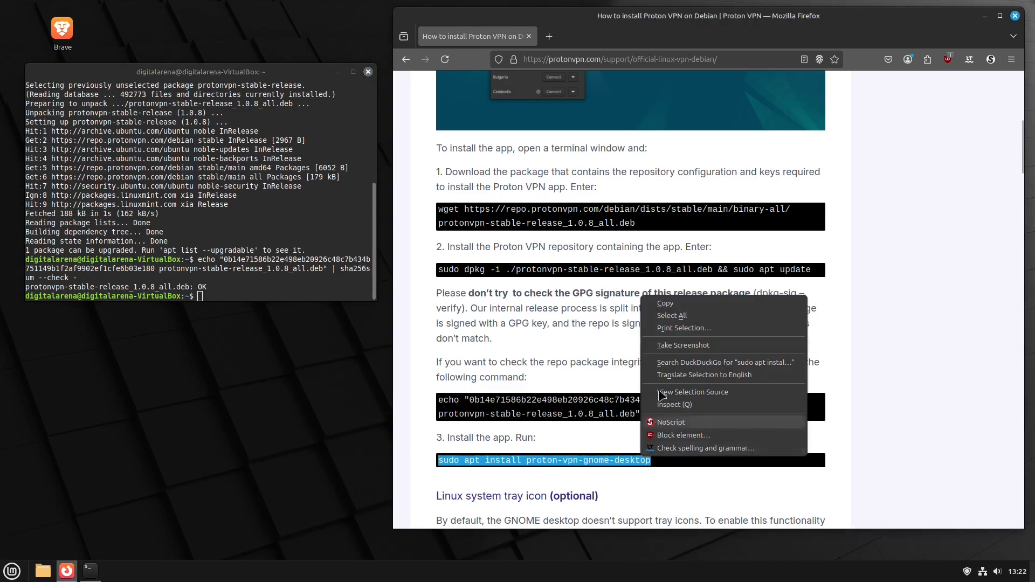
{"action": "left_click", "coordinate": [666, 304]}
{"action": "left_click", "coordinate": [236, 295]}
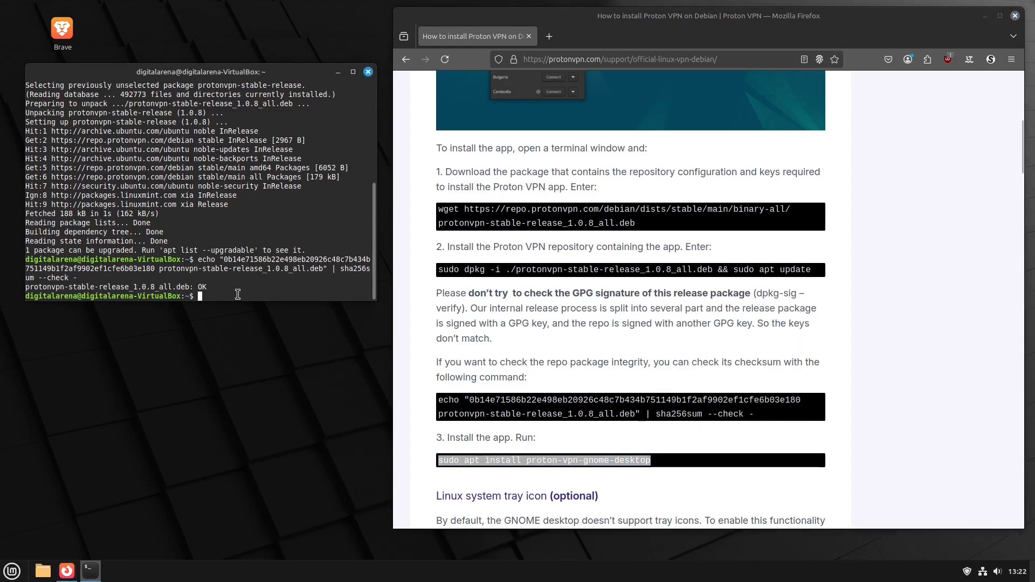
{"action": "key", "text": "ctrl+shift+v"}
{"action": "key", "text": "Return"}
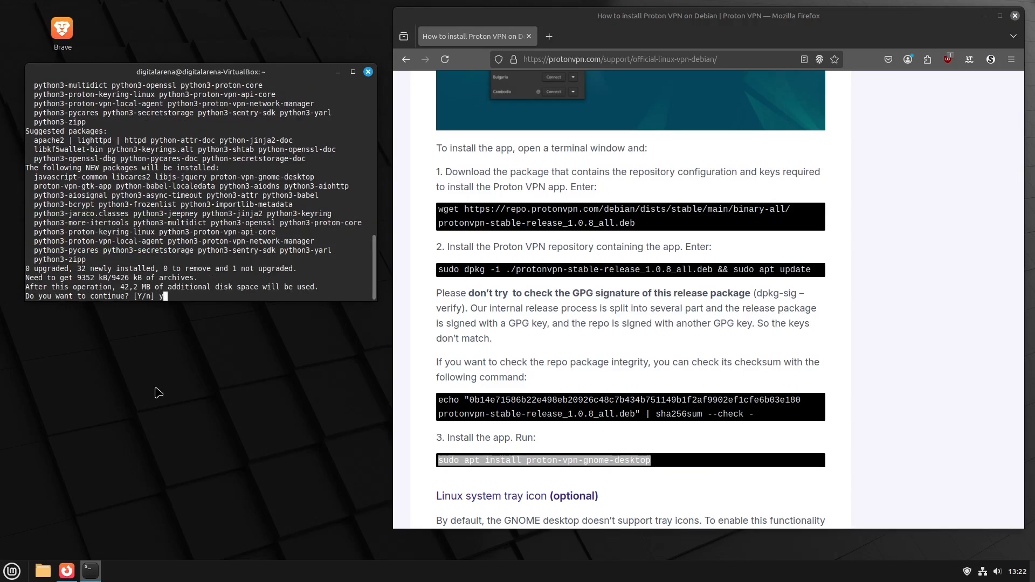
{"action": "type", "text": "y"}
{"action": "key", "text": "Return"}
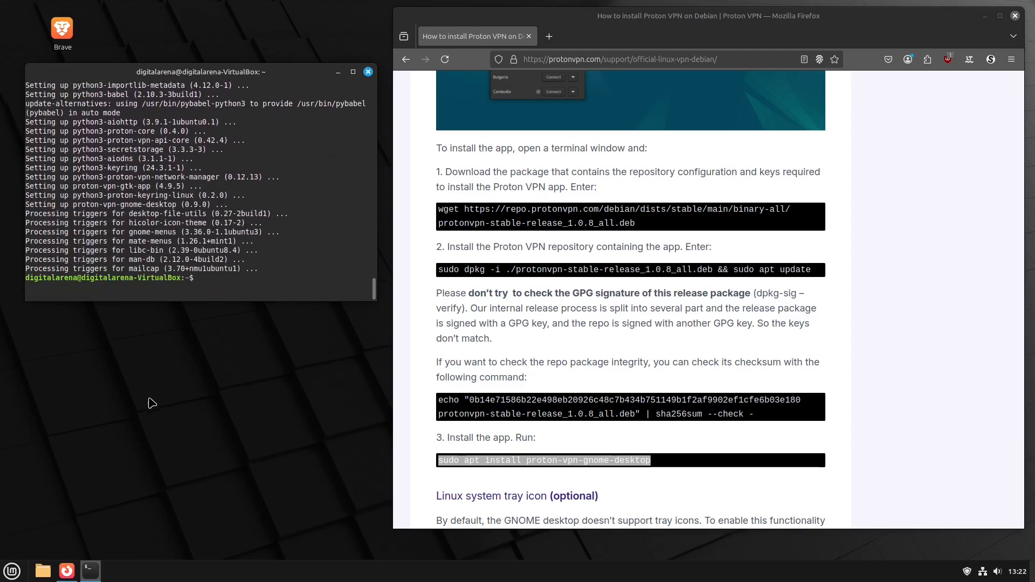
{"action": "left_click", "coordinate": [12, 571]}
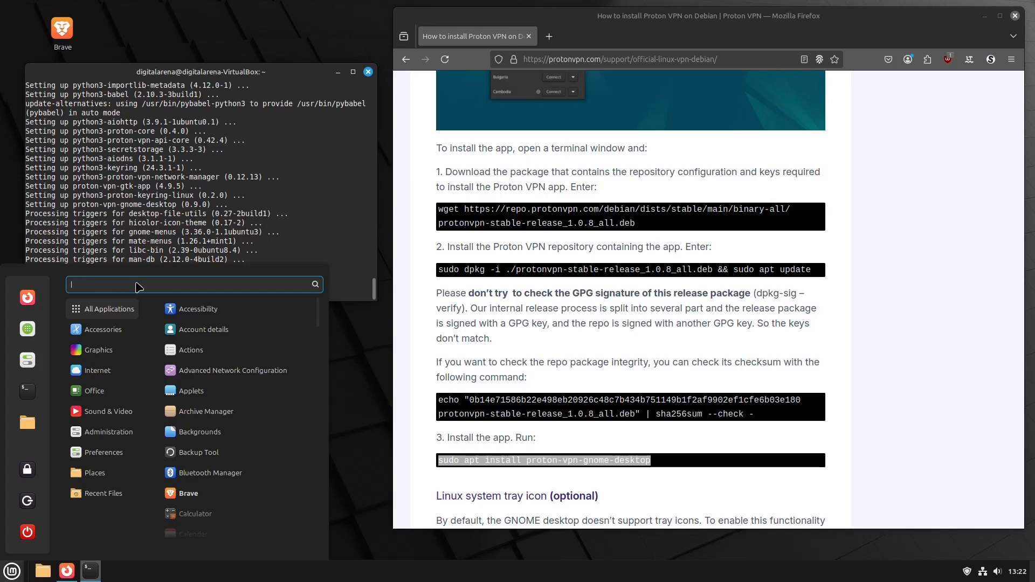
Launch Proton VPN by searching 'prot' in the menu, view its sign-in window, then close it.
{"action": "type", "text": "prot"}
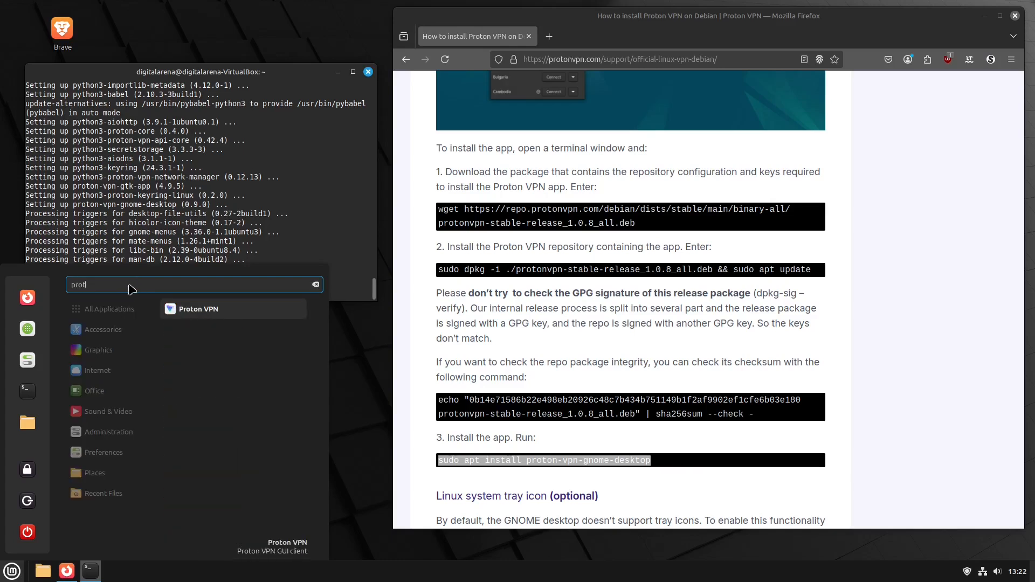
{"action": "left_click", "coordinate": [210, 311]}
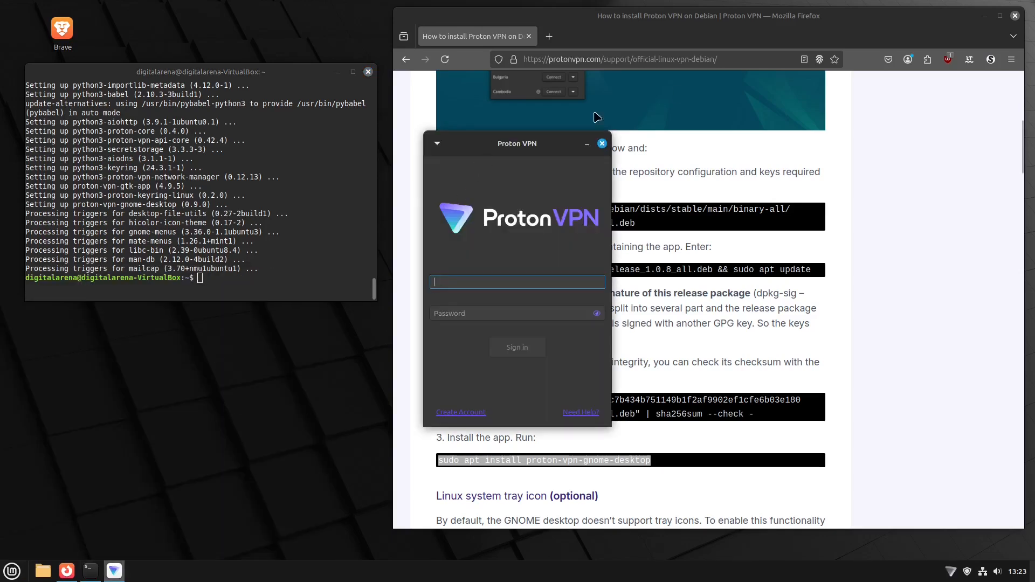
{"action": "left_click", "coordinate": [984, 16]}
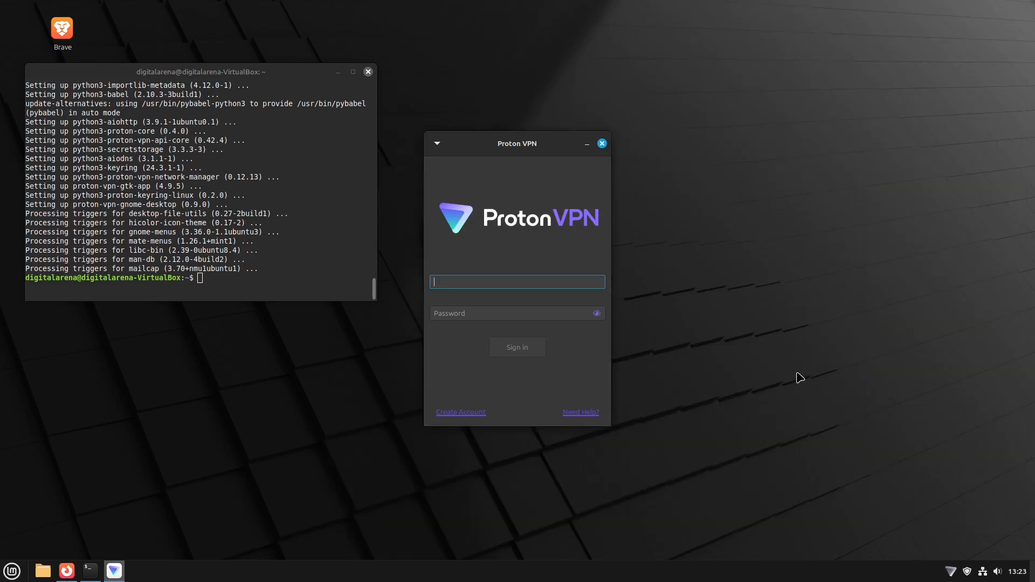
{"action": "left_click_drag", "start_coordinate": [590, 135], "coordinate": [765, 85]}
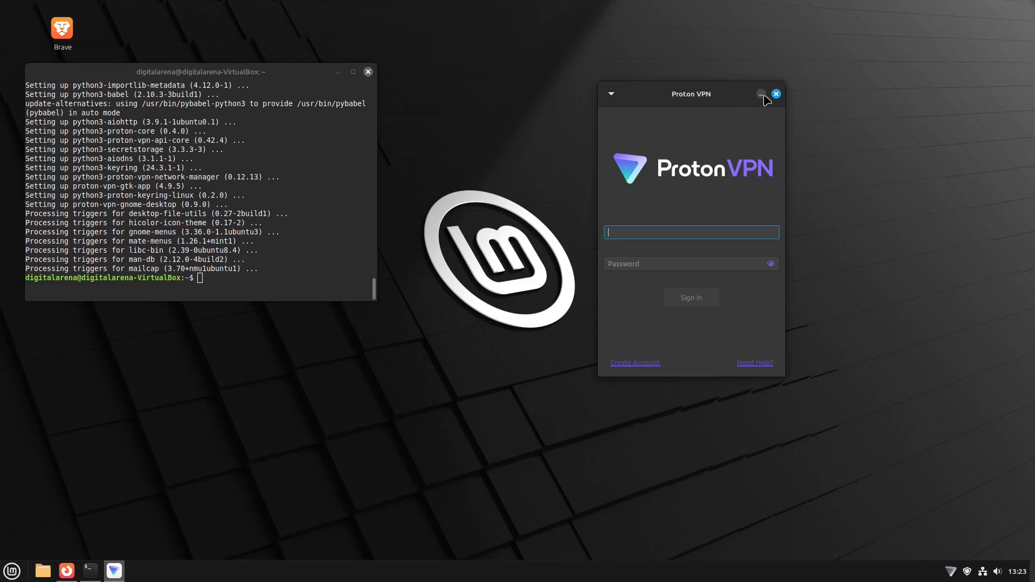
{"action": "left_click", "coordinate": [776, 95]}
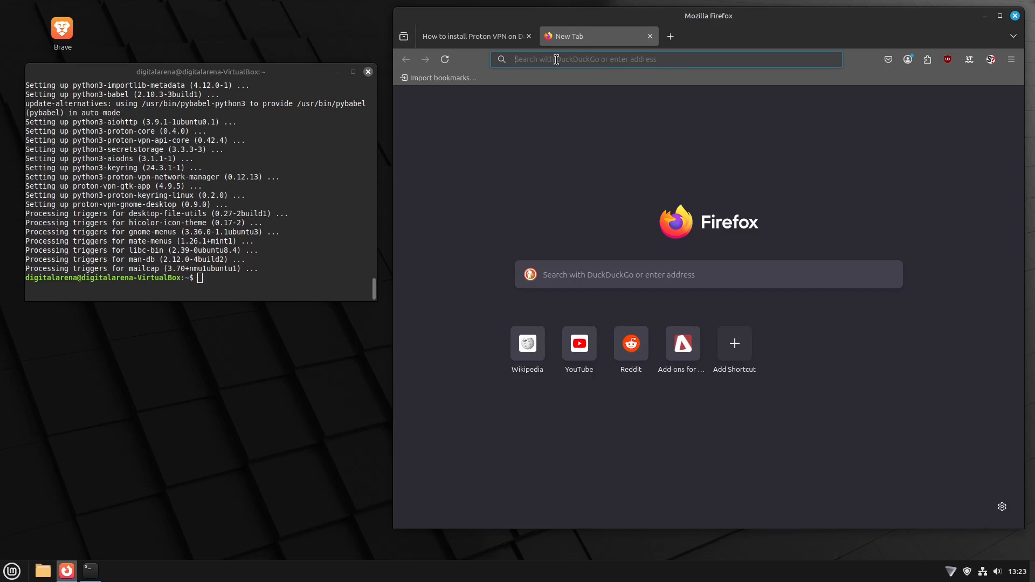
Search 'dockdockgo' in the new tab and open the DuckDuckGo home page.
{"action": "left_click", "coordinate": [556, 59]}
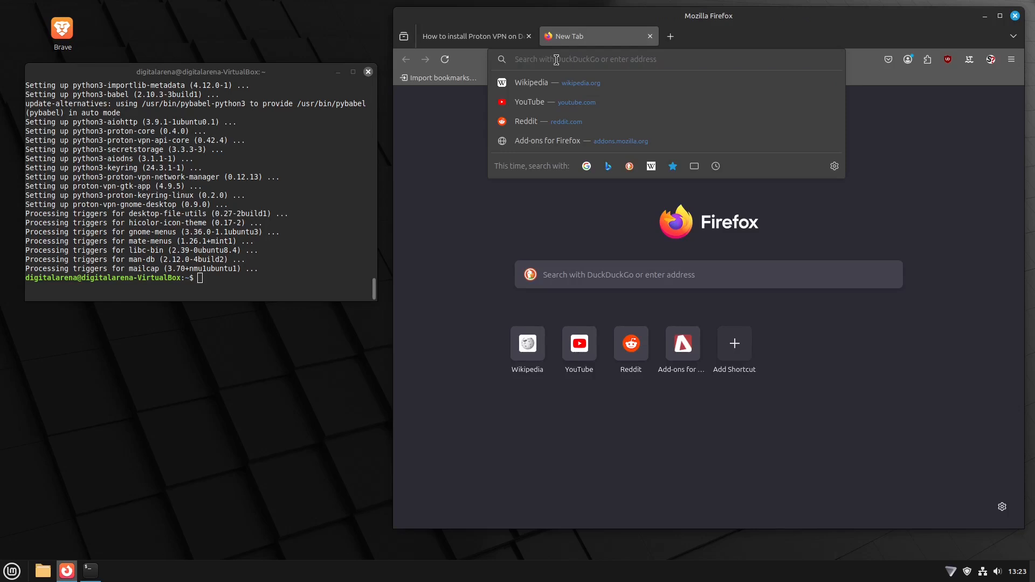
{"action": "type", "text": "dockdockgo"}
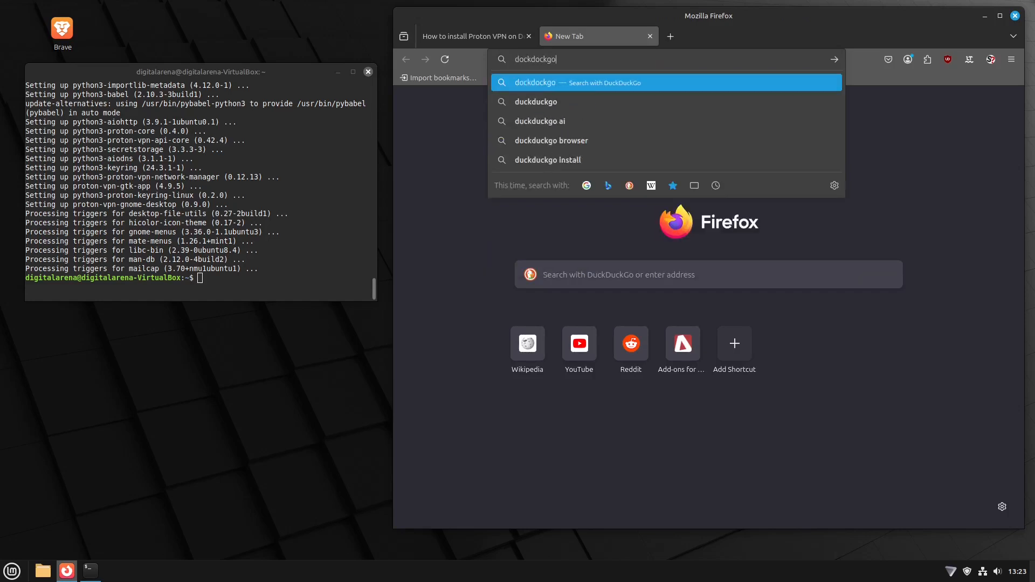
{"action": "key", "text": "Return"}
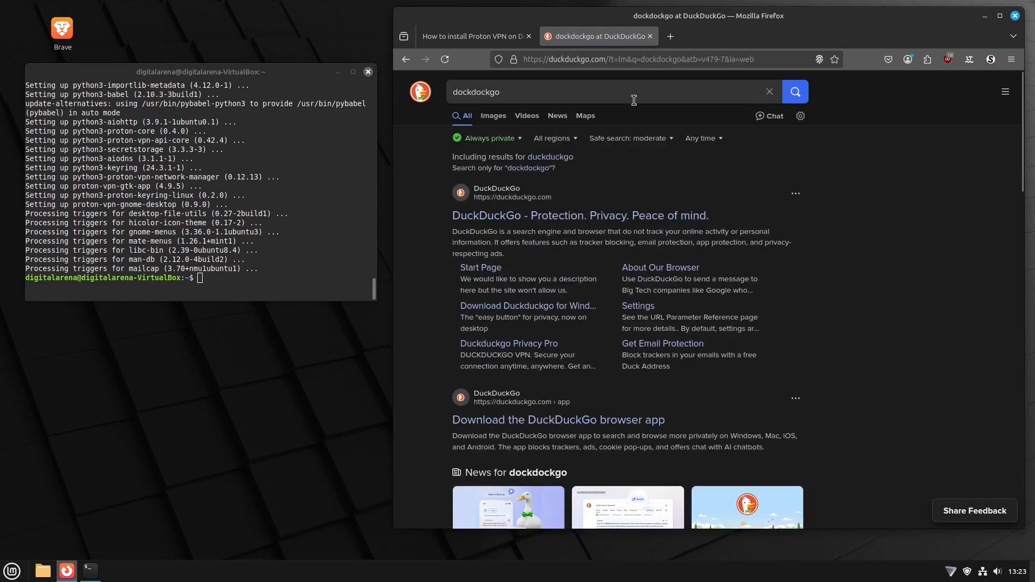
{"action": "left_click", "coordinate": [662, 216]}
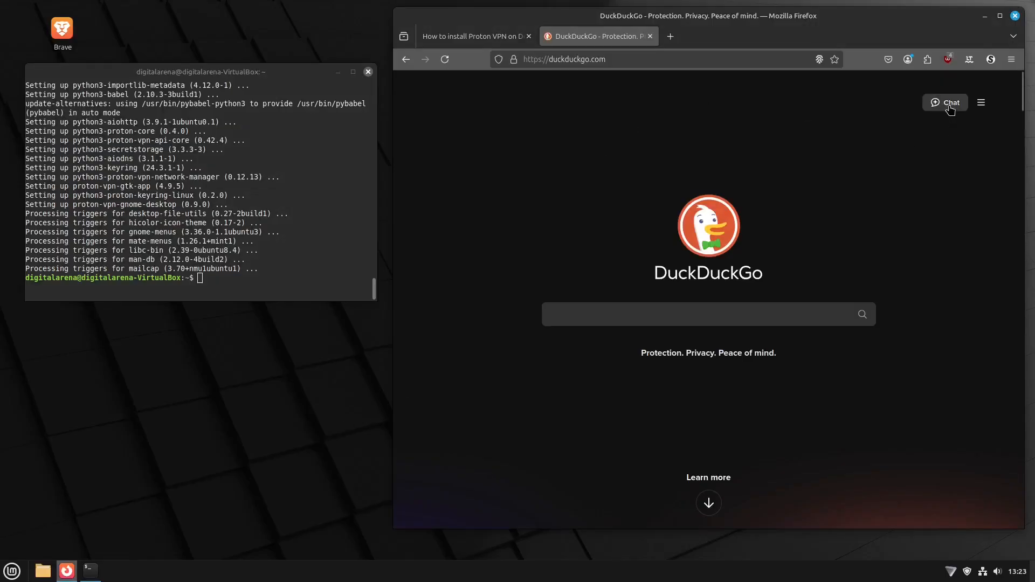
Open Duck.ai via Chat and Give It a Try, then agree to its privacy policy and terms.
{"action": "left_click", "coordinate": [947, 103]}
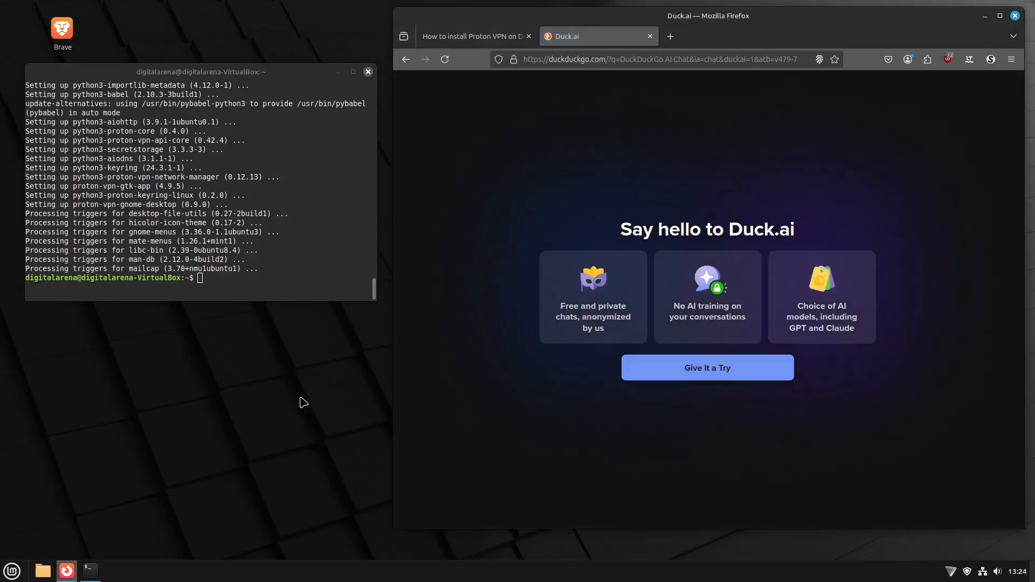
{"action": "left_click", "coordinate": [679, 380]}
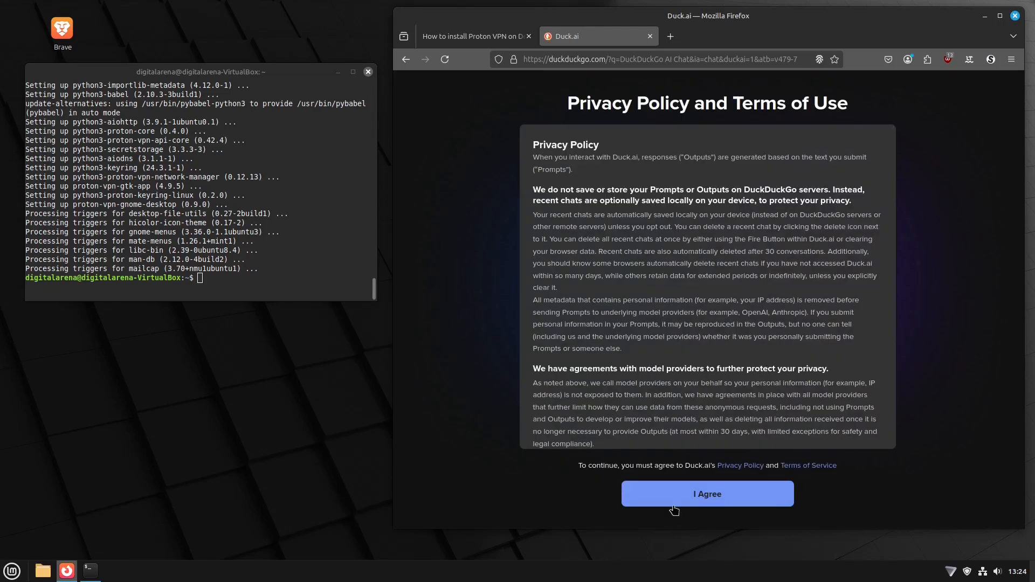
{"action": "left_click", "coordinate": [673, 505]}
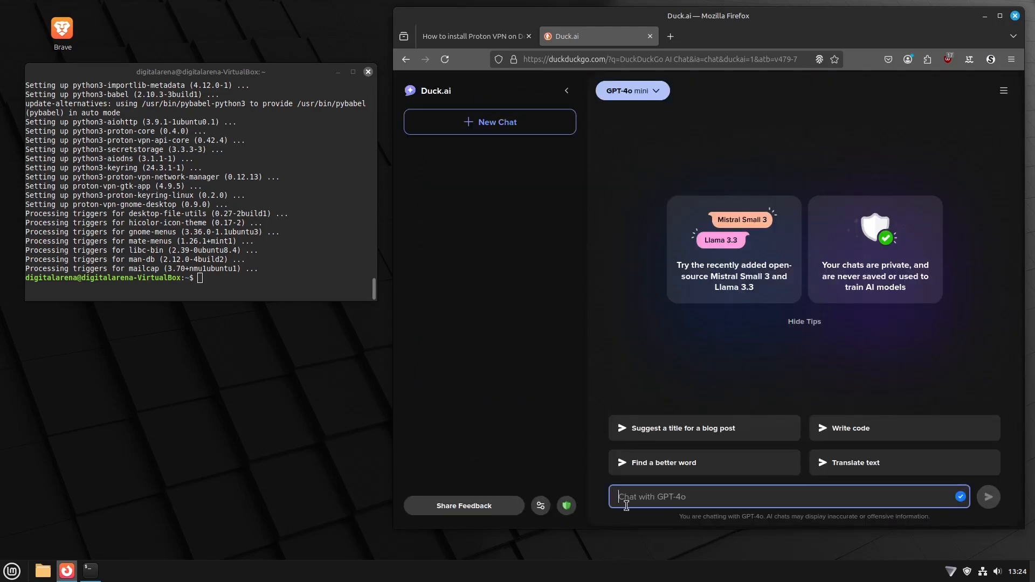
Ask Duck.ai 'how to update Linux mint' and run the suggested sudo apt update in the terminal.
{"action": "type", "text": "how to update "}
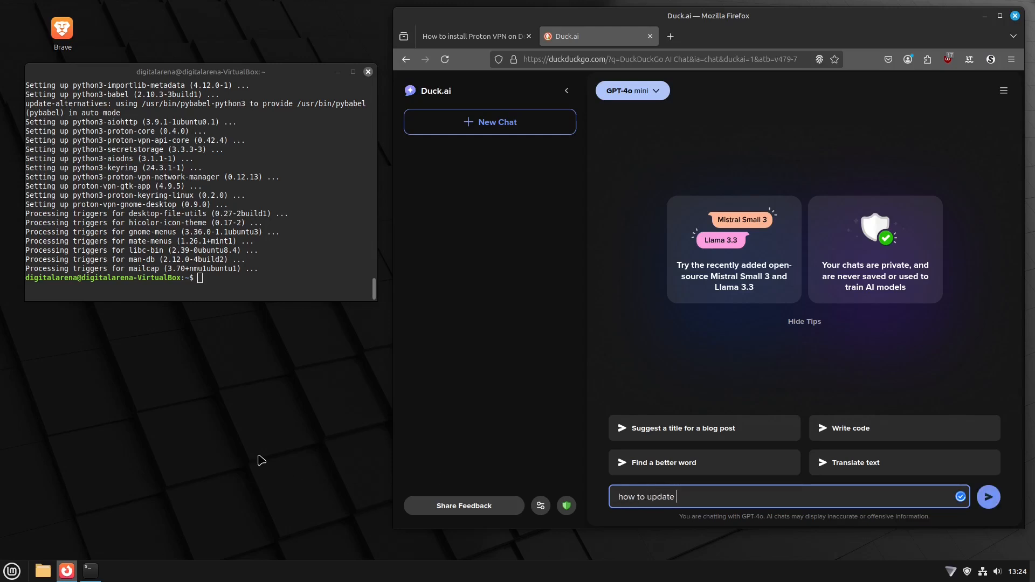
{"action": "type", "text": "Linux mint"}
{"action": "key", "text": "Return"}
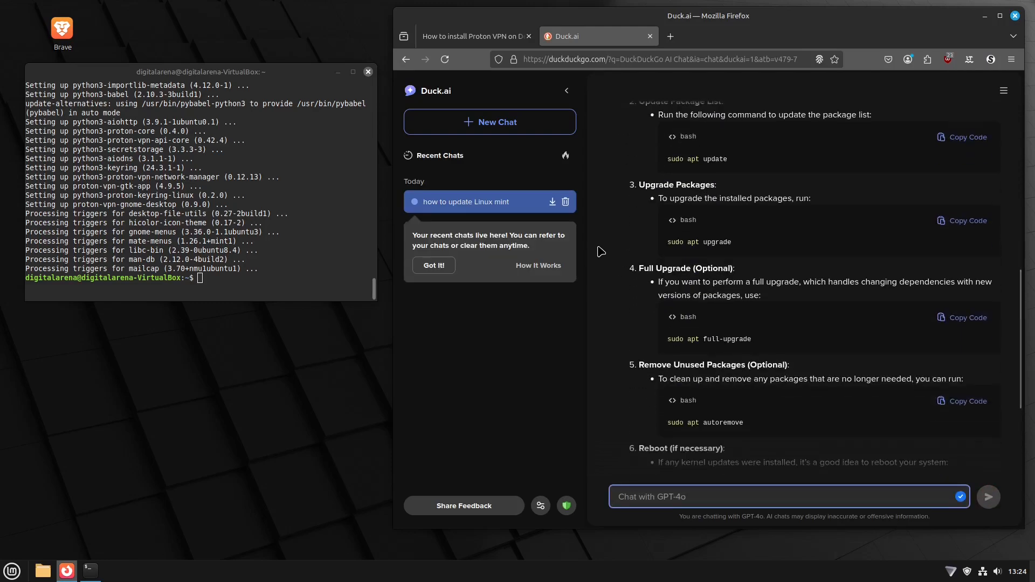
{"action": "scroll", "coordinate": [601, 252], "scroll_direction": "up", "scroll_amount": 2}
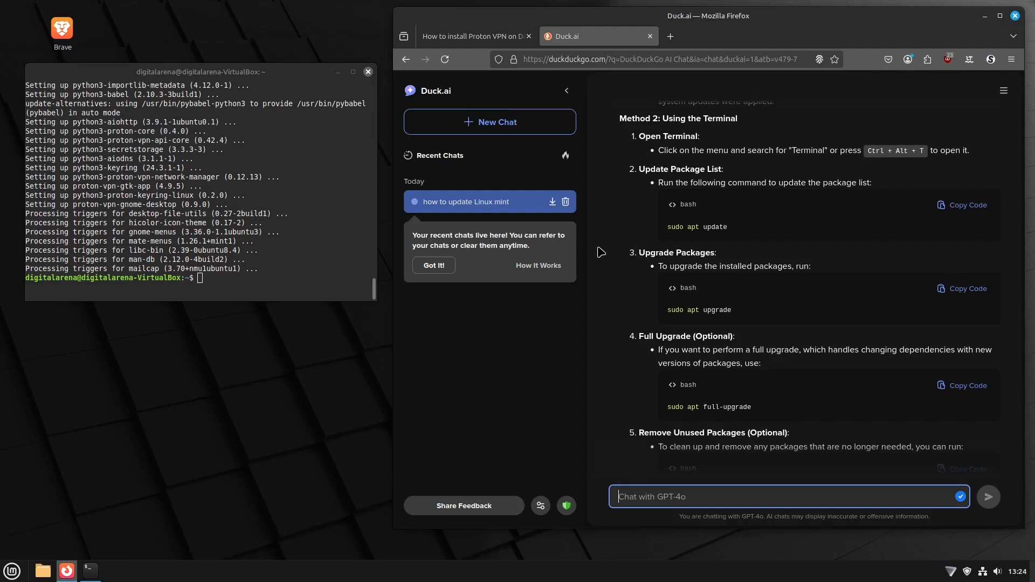
{"action": "left_click", "coordinate": [965, 205]}
{"action": "left_click", "coordinate": [244, 291]}
{"action": "key", "text": "ctrl+shift+v"}
{"action": "key", "text": "Return"}
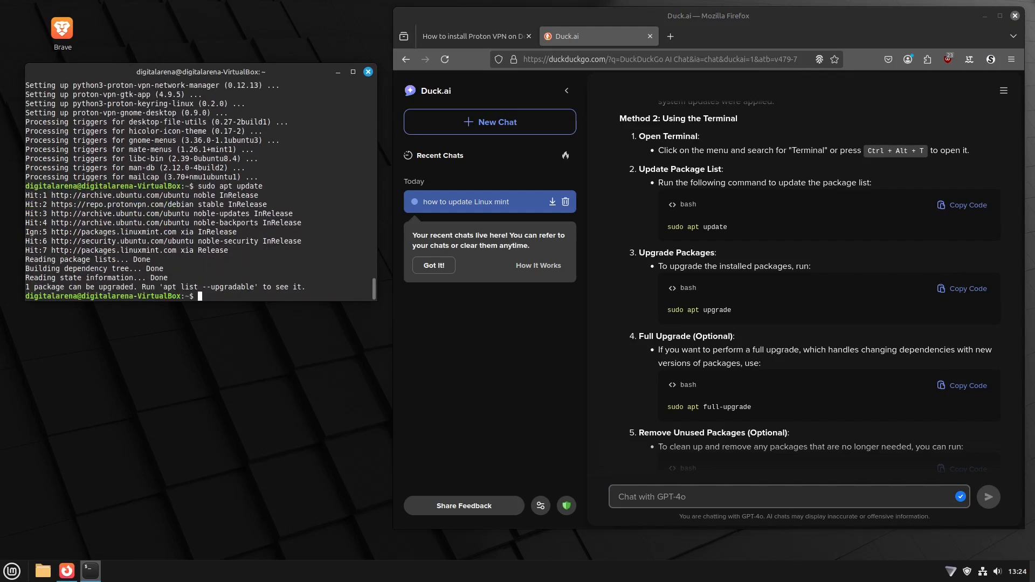
Copy and run sudo apt upgrade and sudo apt full-upgrade in the terminal.
{"action": "left_click", "coordinate": [965, 289]}
{"action": "left_click", "coordinate": [309, 300]}
{"action": "key", "text": "ctrl+shift+v"}
{"action": "key", "text": "Return"}
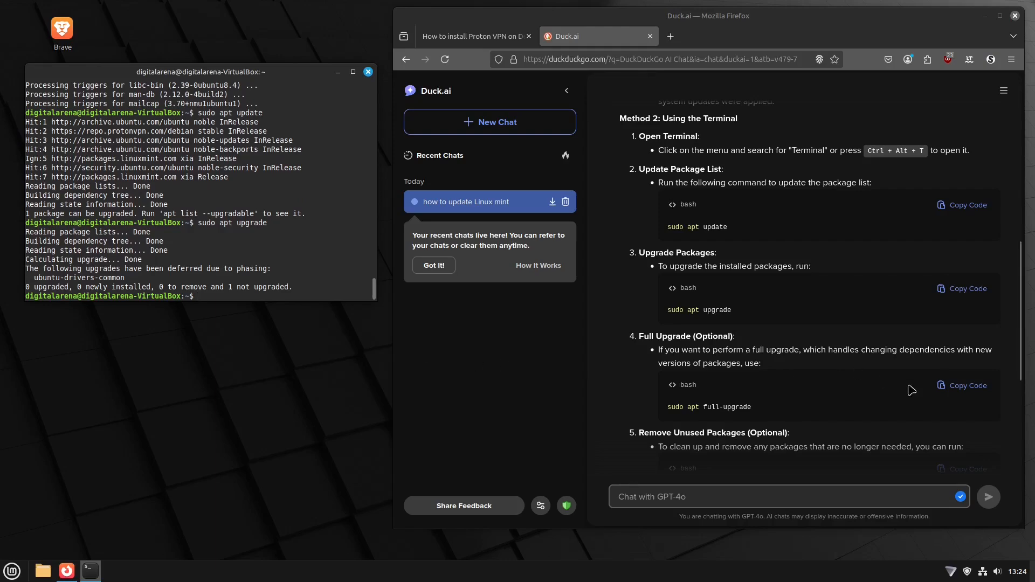
{"action": "left_click", "coordinate": [965, 385]}
{"action": "left_click", "coordinate": [273, 300]}
{"action": "key", "text": "ctrl+shift+v"}
{"action": "key", "text": "Return"}
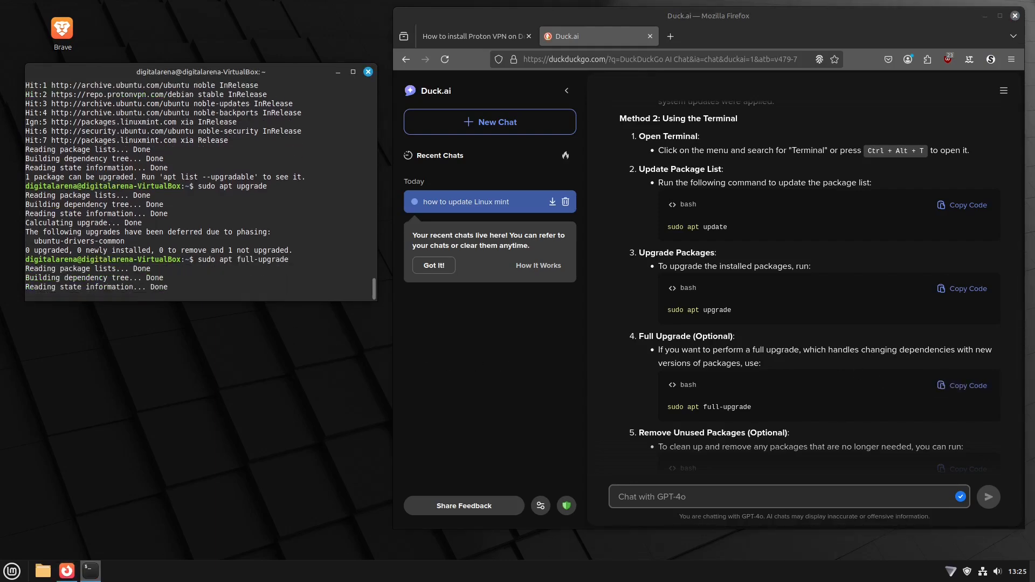
Run sudo apt autoremove in the terminal and copy the sudo reboot command.
{"action": "scroll", "coordinate": [853, 329], "scroll_direction": "down", "scroll_amount": 4}
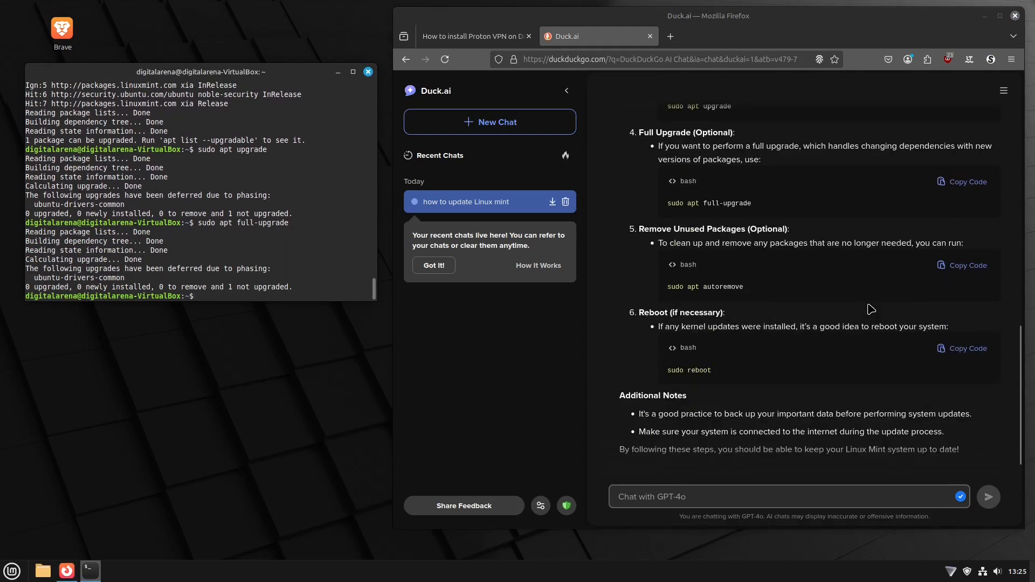
{"action": "left_click", "coordinate": [965, 266]}
{"action": "left_click", "coordinate": [298, 296]}
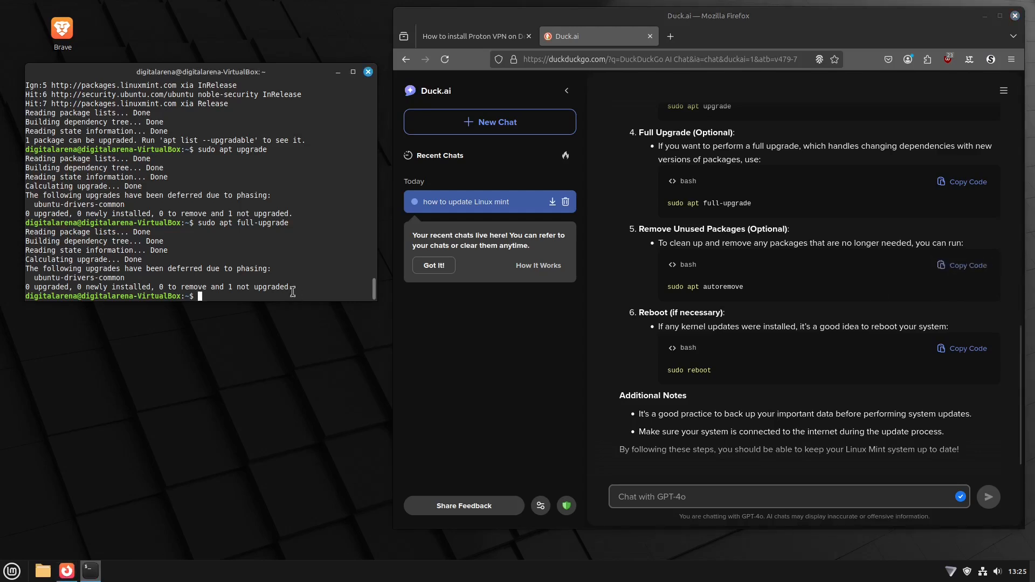
{"action": "key", "text": "ctrl+shift+v"}
{"action": "key", "text": "Return"}
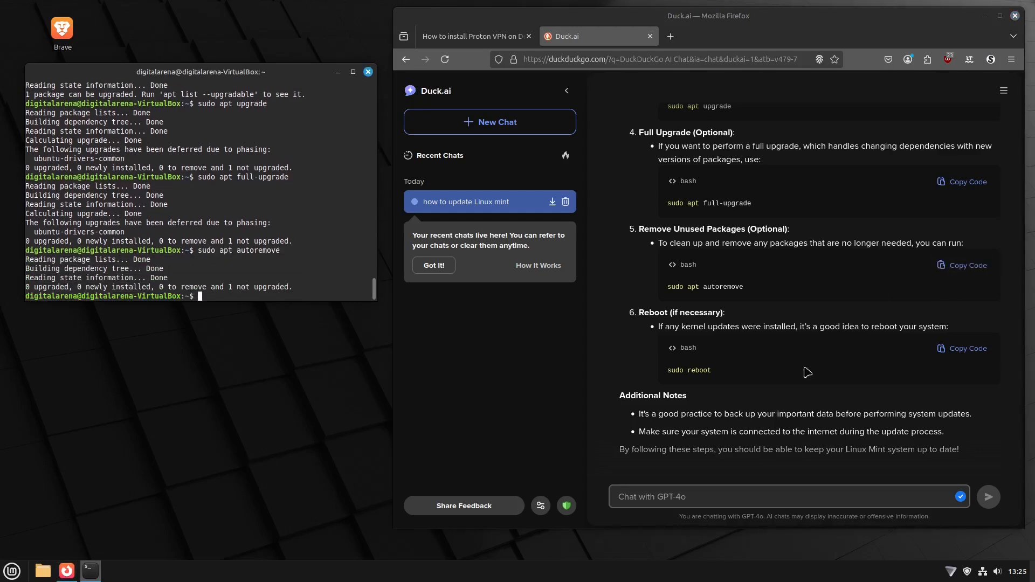
{"action": "left_click", "coordinate": [965, 348]}
{"action": "left_click", "coordinate": [230, 292]}
Quit Proton VPN from its tray icon, Clear All Duck.ai chats, and open the GPT-4o mini model picker.
{"action": "right_click", "coordinate": [952, 573]}
{"action": "left_click", "coordinate": [963, 554]}
{"action": "left_click", "coordinate": [565, 156]}
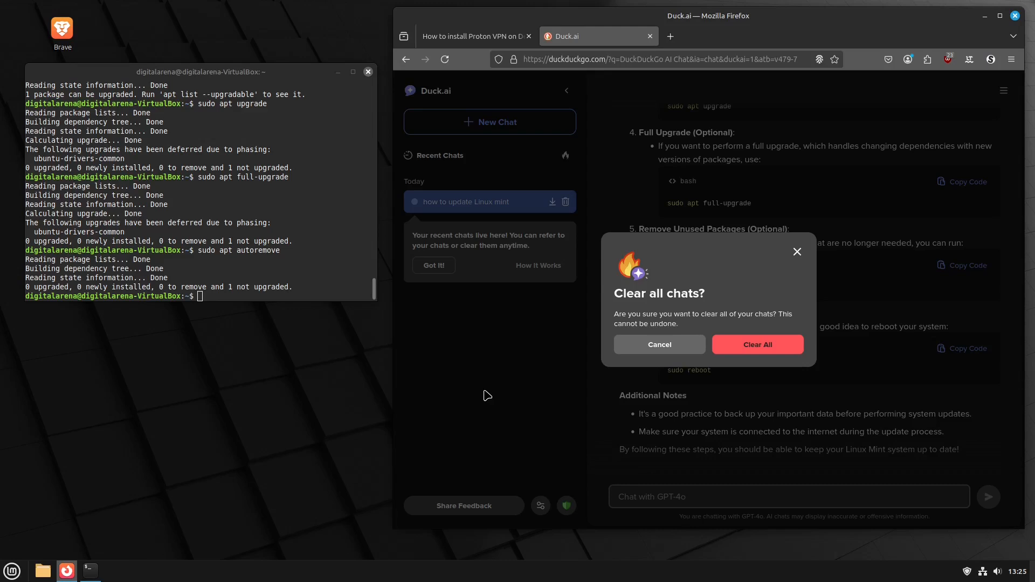
{"action": "left_click", "coordinate": [754, 347]}
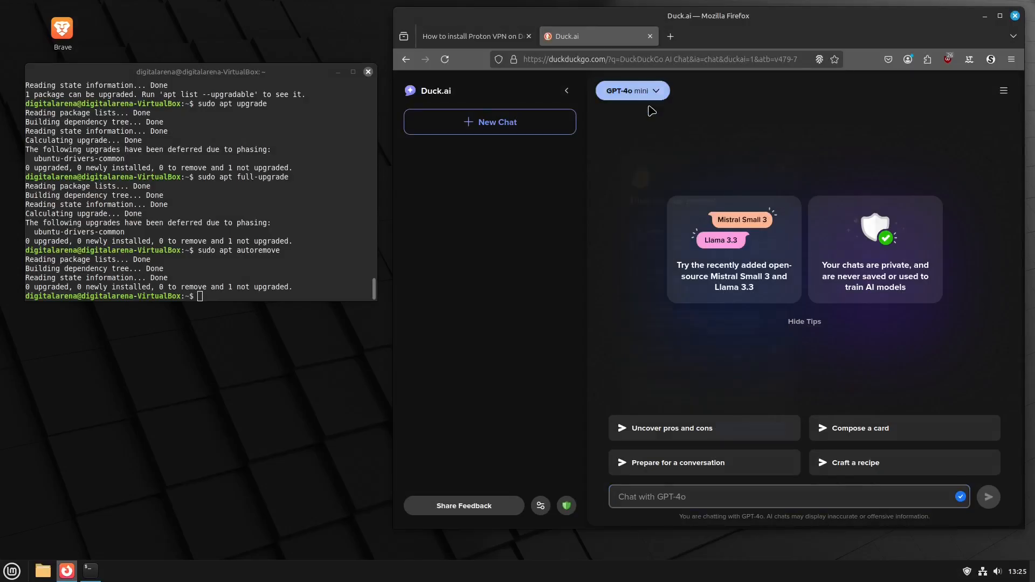
{"action": "left_click", "coordinate": [649, 94]}
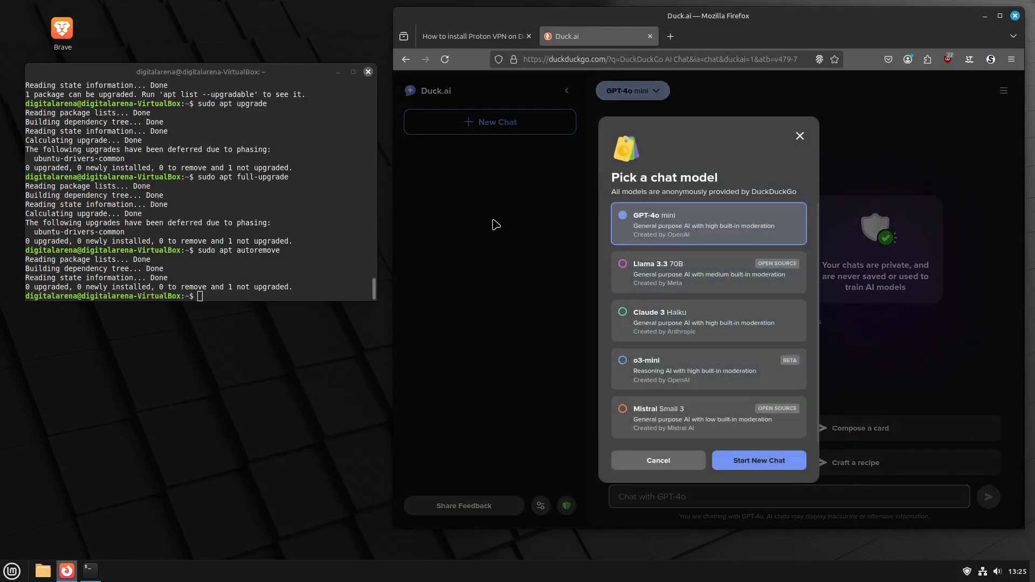